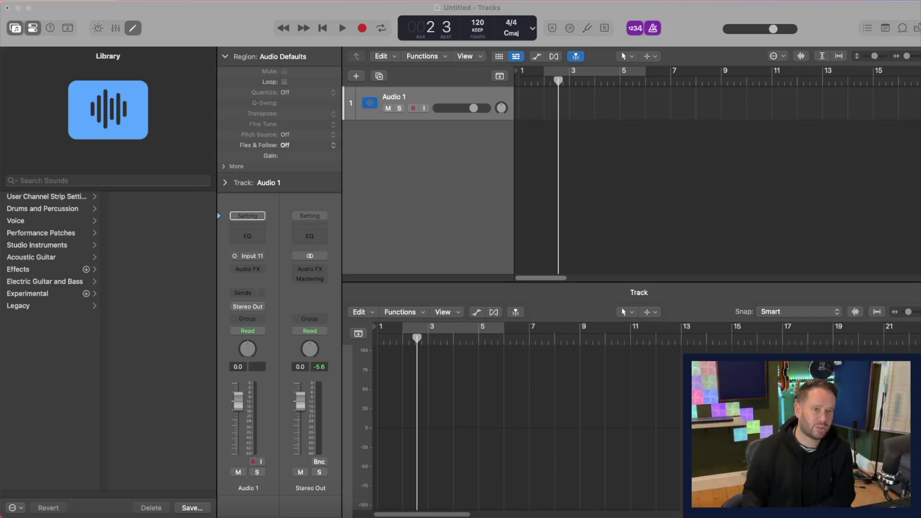
# Add a software instrument track and load the Analog Waves patch from the Synthesizer Pad sounds
pyautogui.click(357, 77)
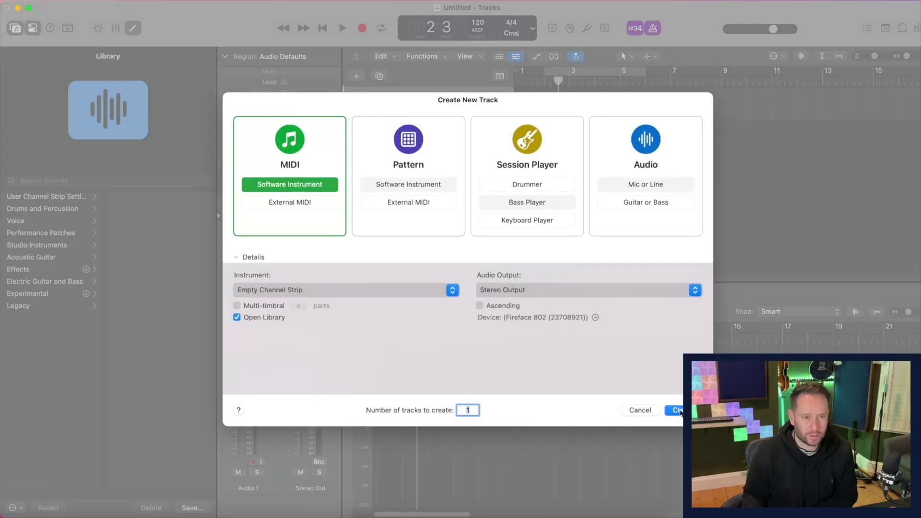
pyautogui.click(679, 411)
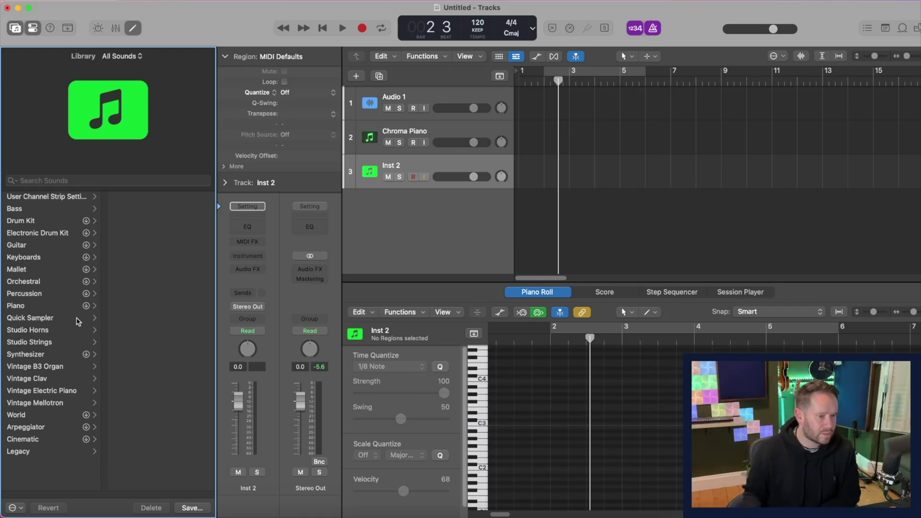
pyautogui.click(43, 354)
pyautogui.click(142, 296)
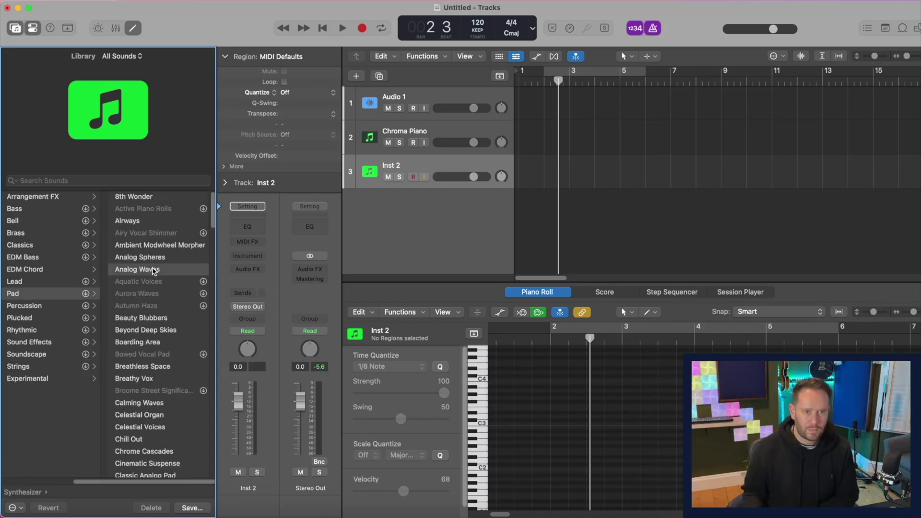
pyautogui.click(153, 270)
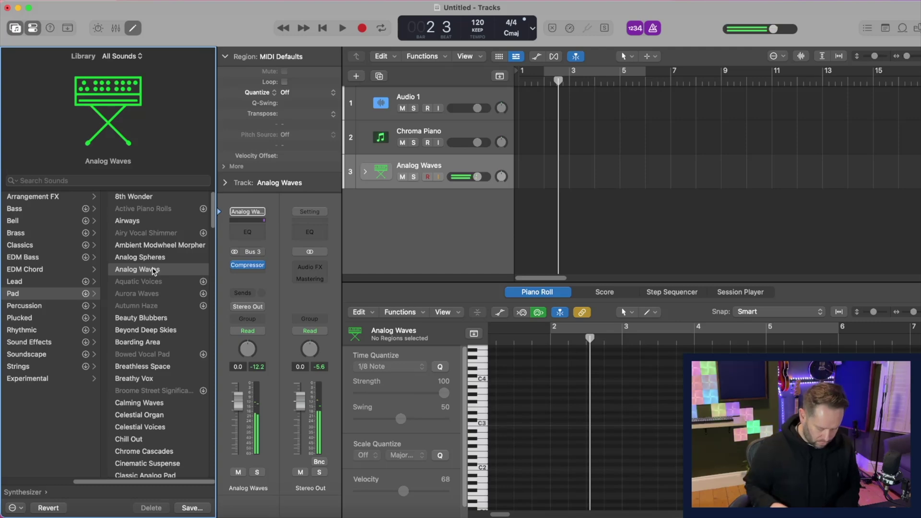
# Record a sustained C5 power chord on the Analog Waves track from bar 2 to bar 6 and quantize the region to 1/8 Note
pyautogui.press('r')
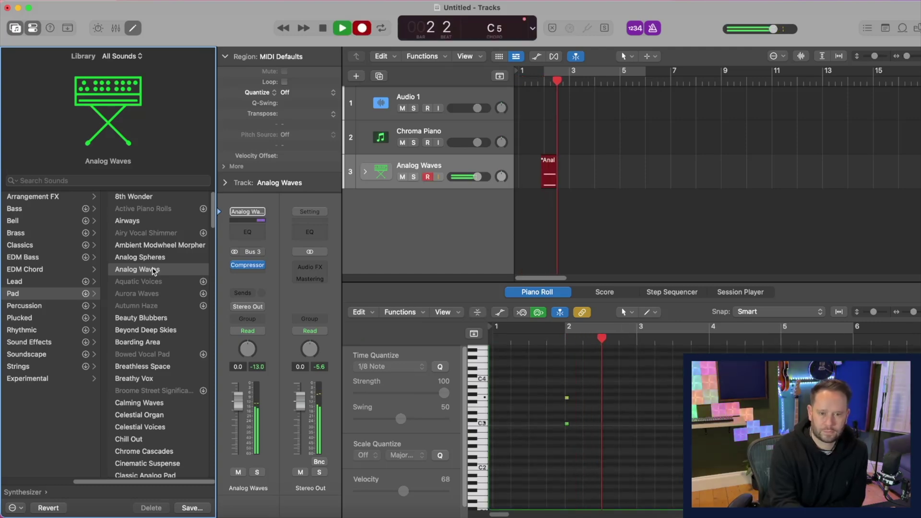
pyautogui.press('space')
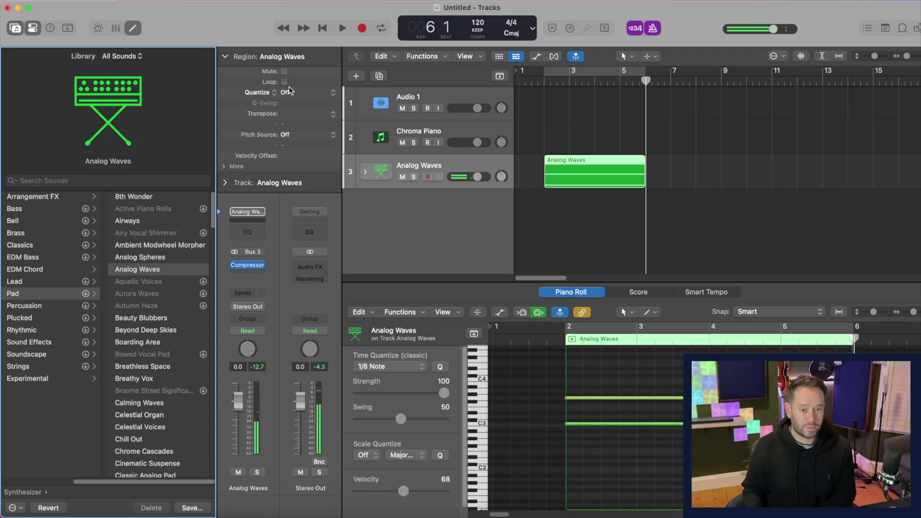
pyautogui.click(570, 172)
pyautogui.click(311, 89)
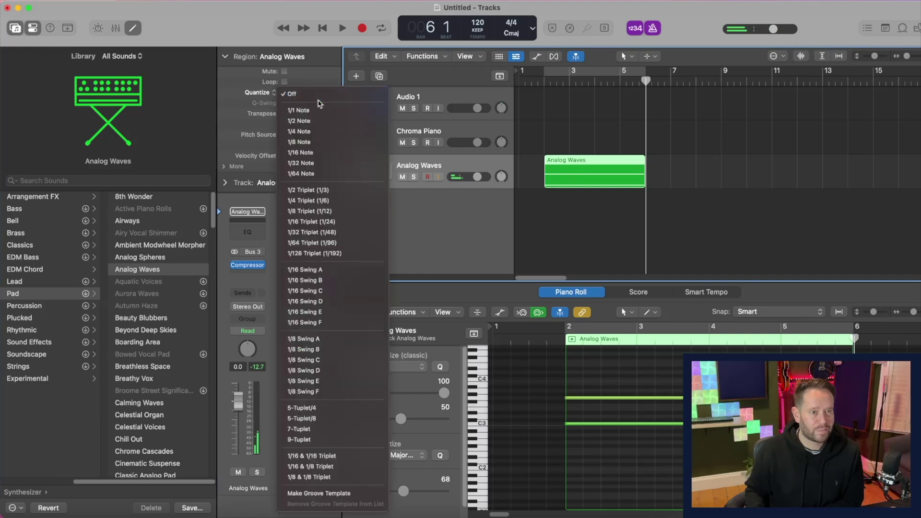
pyautogui.click(322, 143)
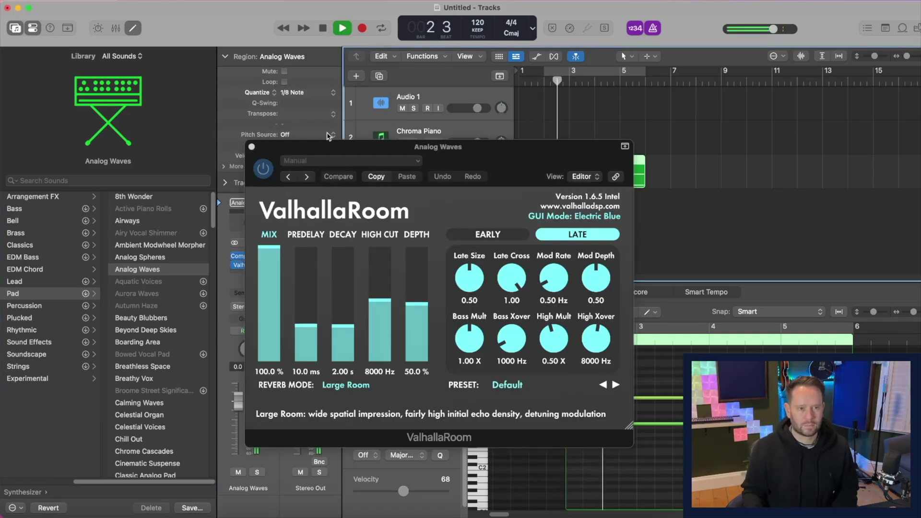
# Close the ValhallaRoom reverb window and set the project tempo to 90 BPM
pyautogui.click(252, 147)
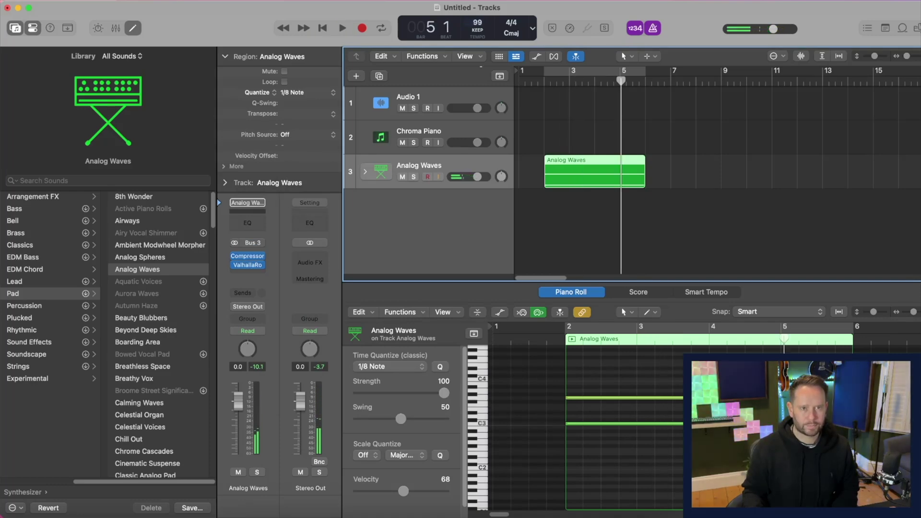
pyautogui.doubleClick(540, 80)
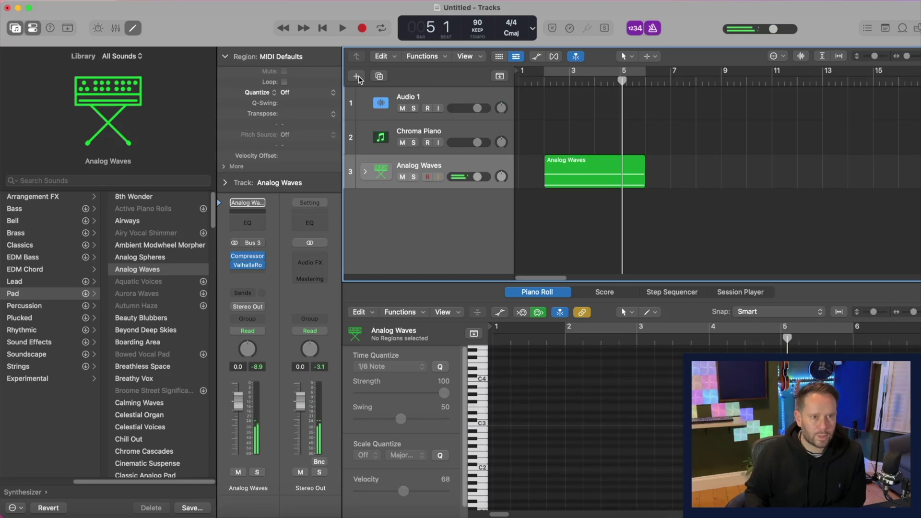
# Add another software instrument track with an empty channel strip below Analog Waves
pyautogui.click(359, 77)
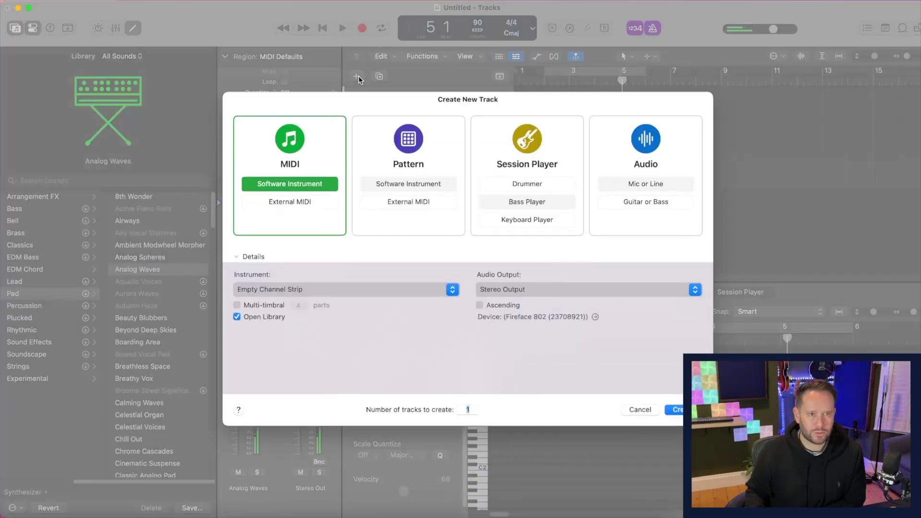
pyautogui.press('Return')
pyautogui.click(256, 257)
pyautogui.moveTo(255, 257)
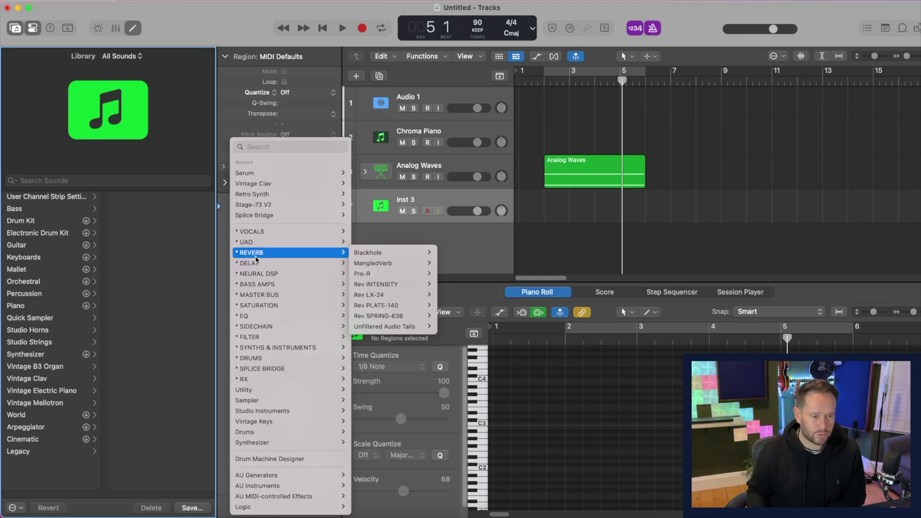
pyautogui.press('Escape')
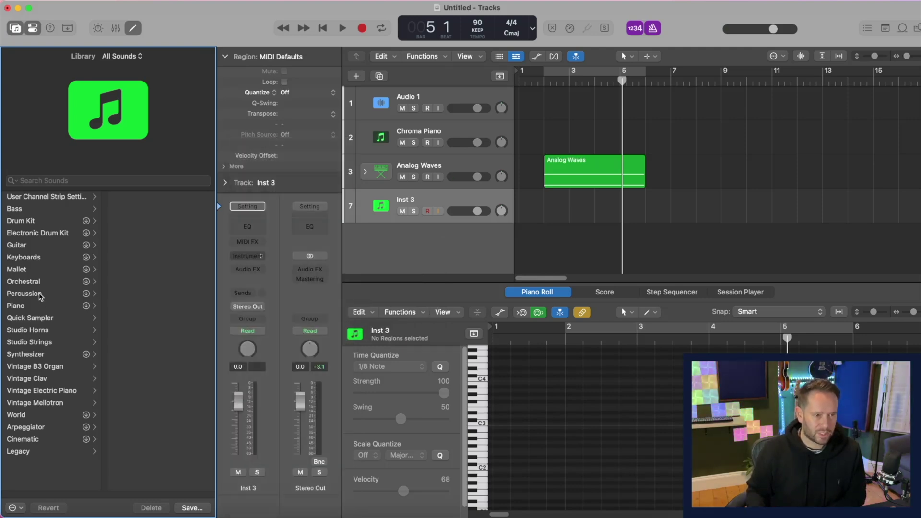
# Audition Fifth Formant Keys from the Synthesizer Pad sounds and load the Fireflies patch on the new track
pyautogui.click(41, 355)
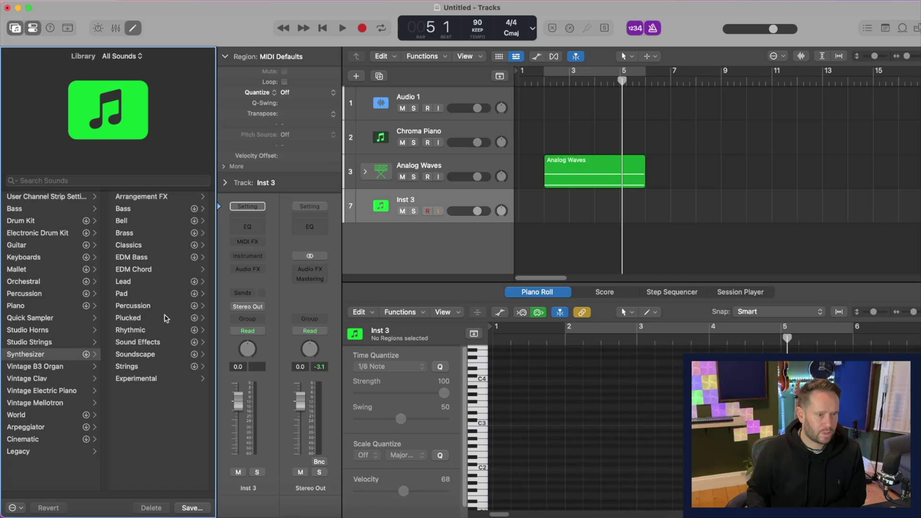
pyautogui.click(161, 293)
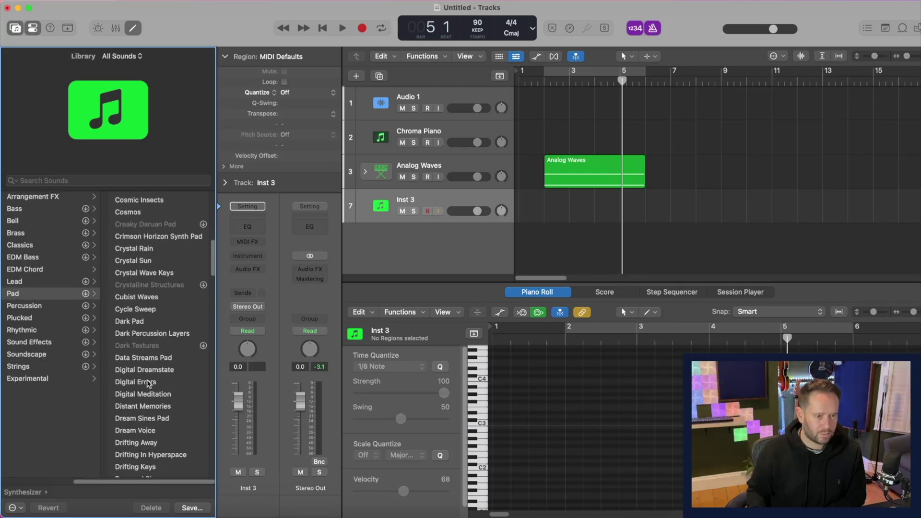
pyautogui.click(154, 418)
pyautogui.scroll(-5, 148, 384)
pyautogui.click(144, 355)
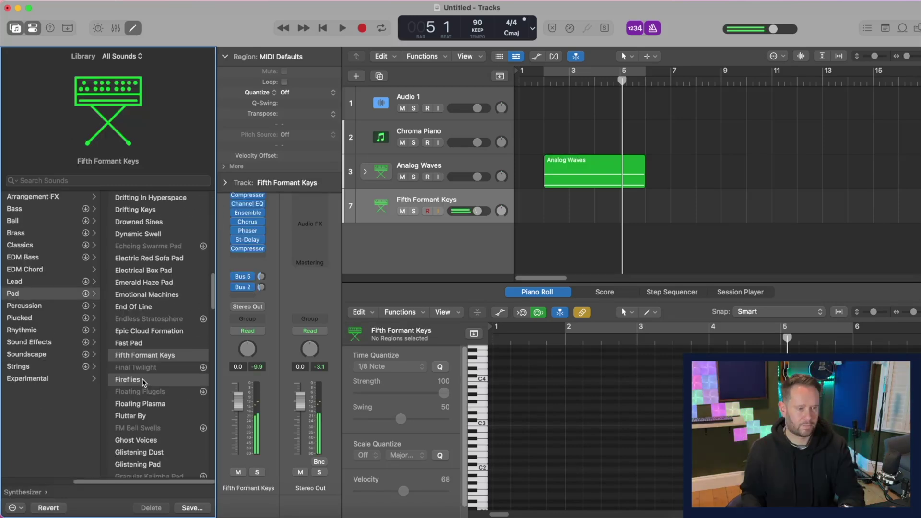
pyautogui.click(143, 380)
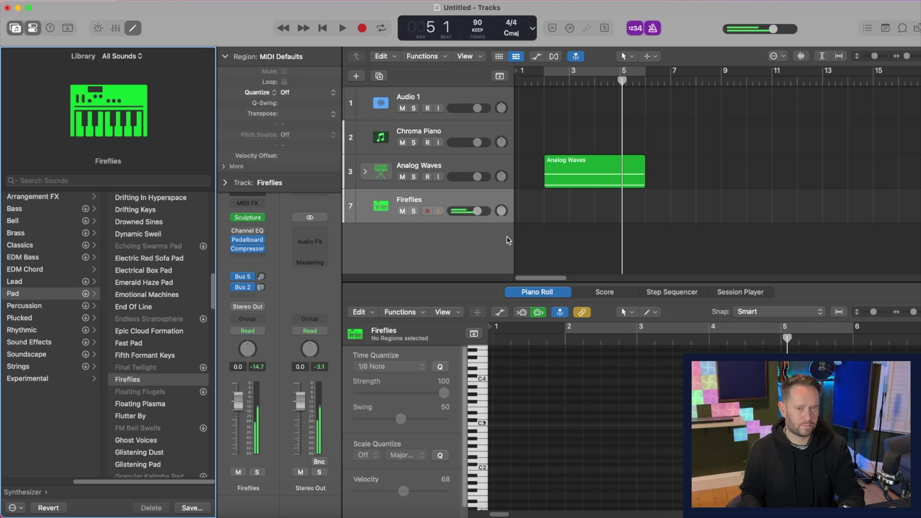
# Insert the stereo Blackhole reverb on the Fireflies track and raise its Mix to 56
pyautogui.click(254, 259)
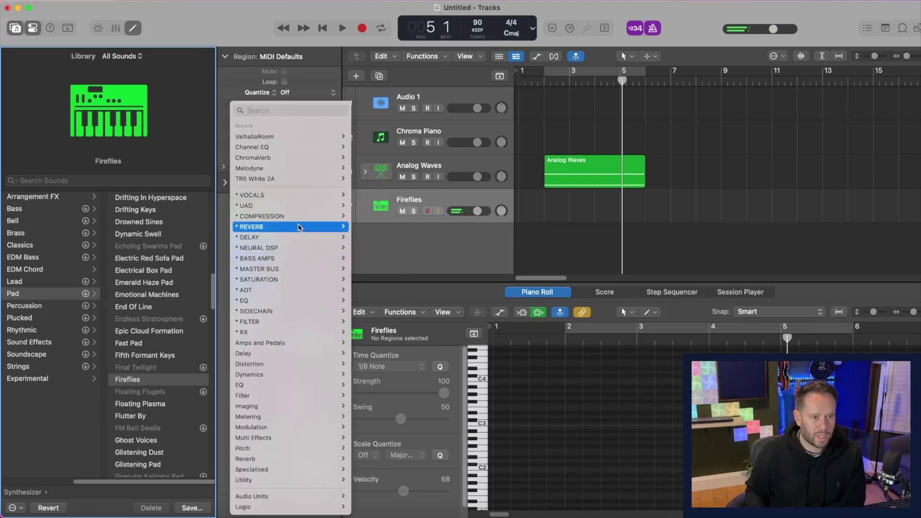
pyautogui.moveTo(300, 238)
pyautogui.moveTo(432, 241)
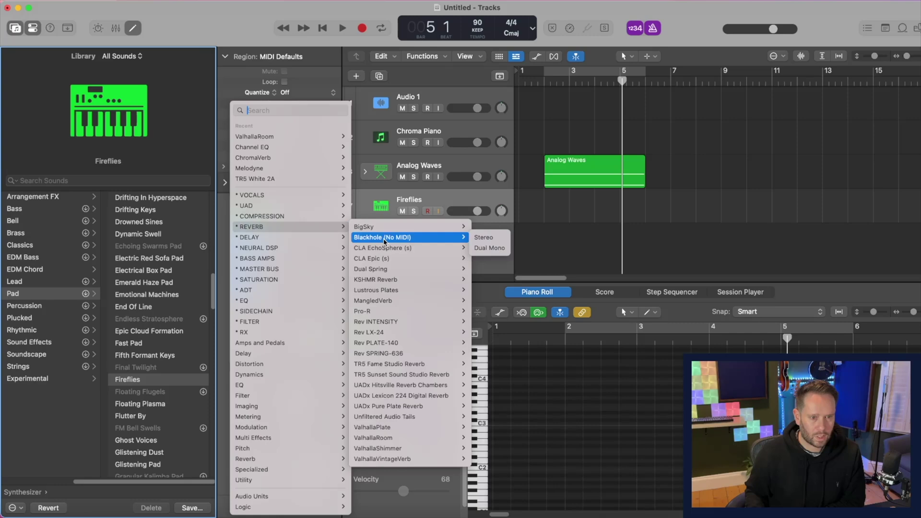
pyautogui.click(495, 239)
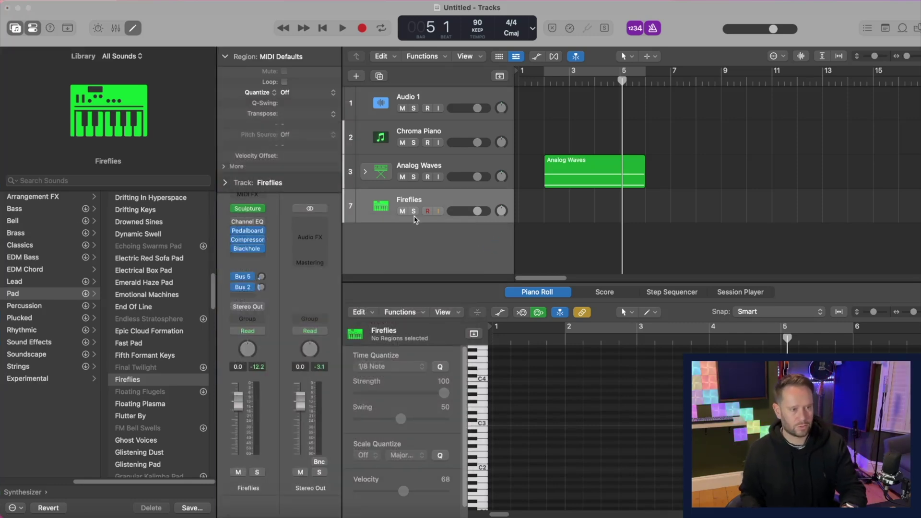
pyautogui.moveTo(475, 135); pyautogui.dragTo(621, 131)
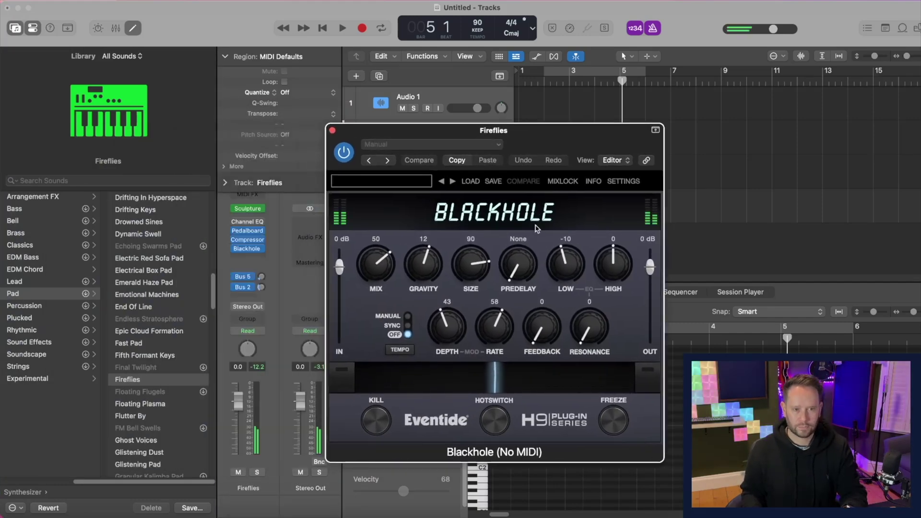
pyautogui.moveTo(385, 267); pyautogui.dragTo(388, 262)
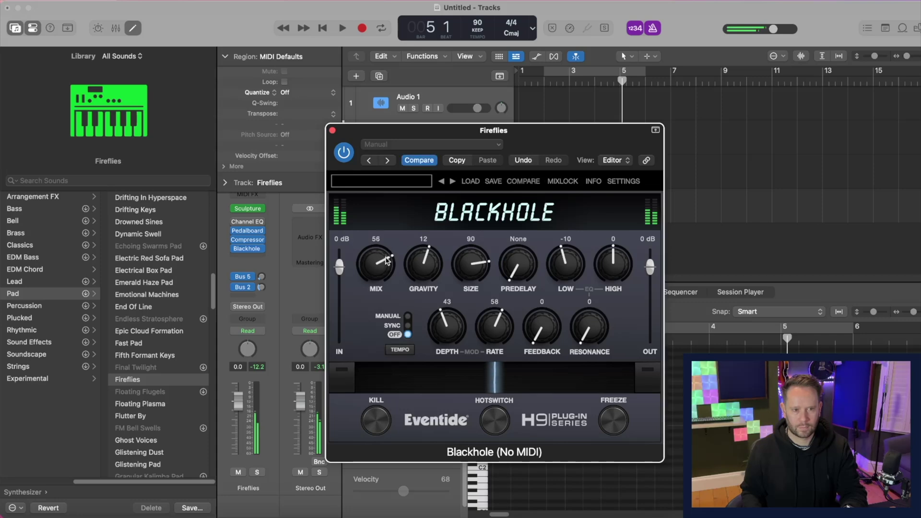
pyautogui.click(333, 131)
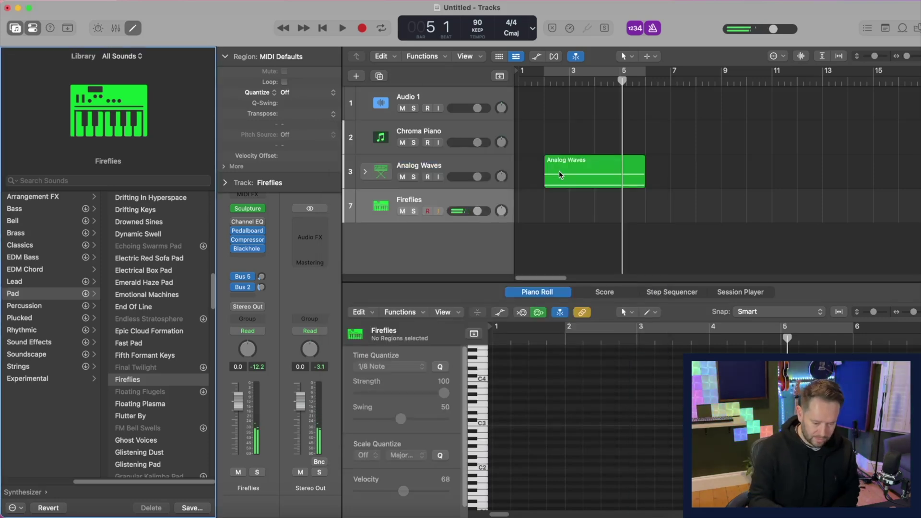
# Record a sustained C3 note on the Fireflies track from bar 2 to bar 6 and quantize the region to 1/8 Note
pyautogui.click(548, 81)
pyautogui.press('r')
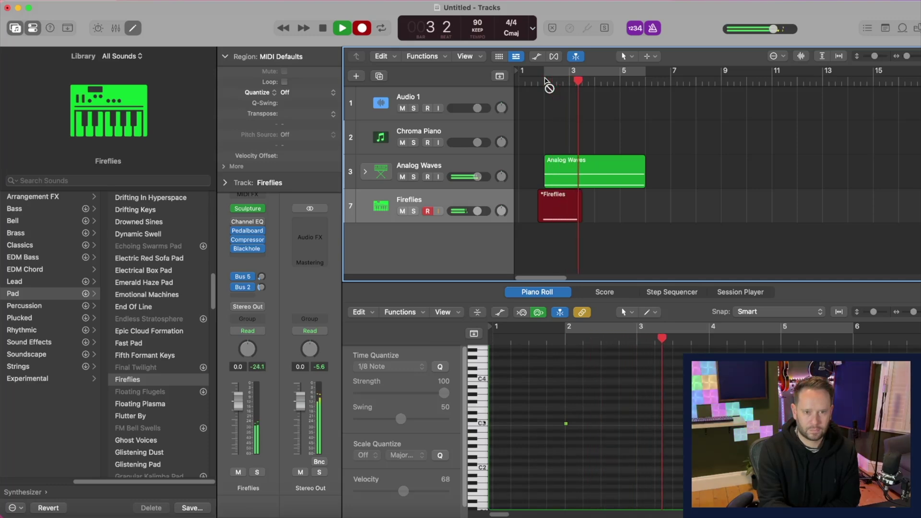
pyautogui.press('space')
pyautogui.click(288, 92)
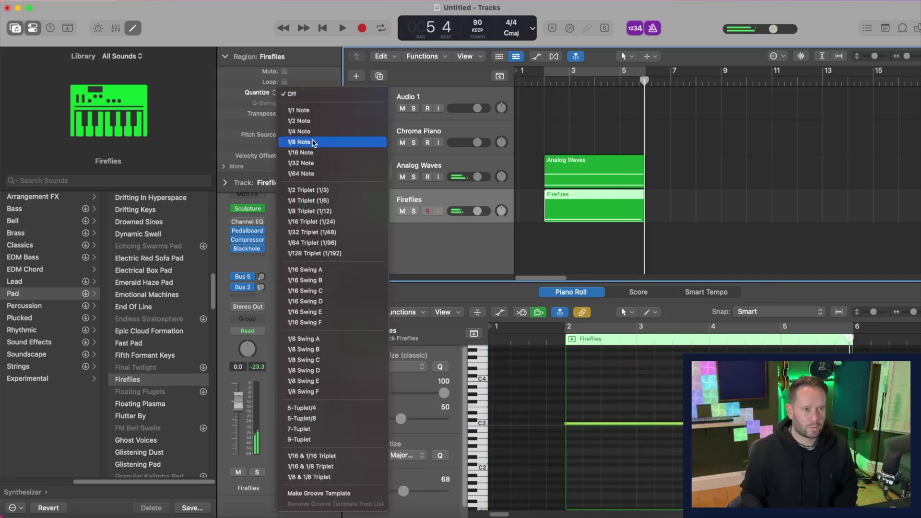
pyautogui.click(314, 143)
# Turn on the cycle range over bars 2 to 6 and play the two pad regions together
pyautogui.click(579, 76)
pyautogui.press('space')
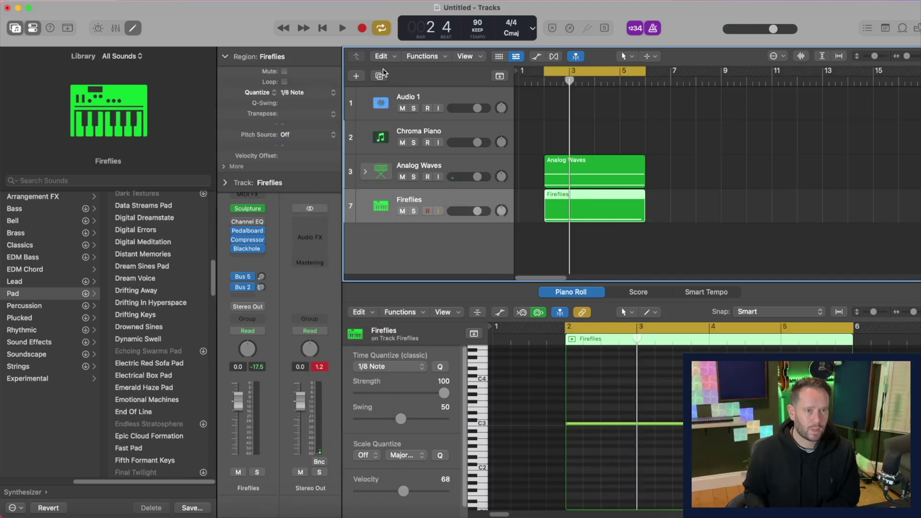
# Add a software instrument track below Fireflies and load the saved Chroma Piano channel strip setting on it
pyautogui.click(357, 77)
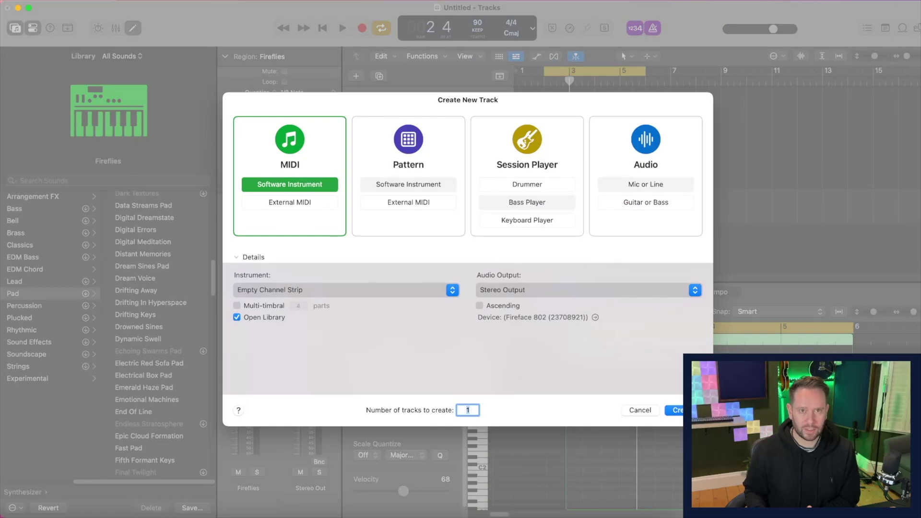
pyautogui.press('Return')
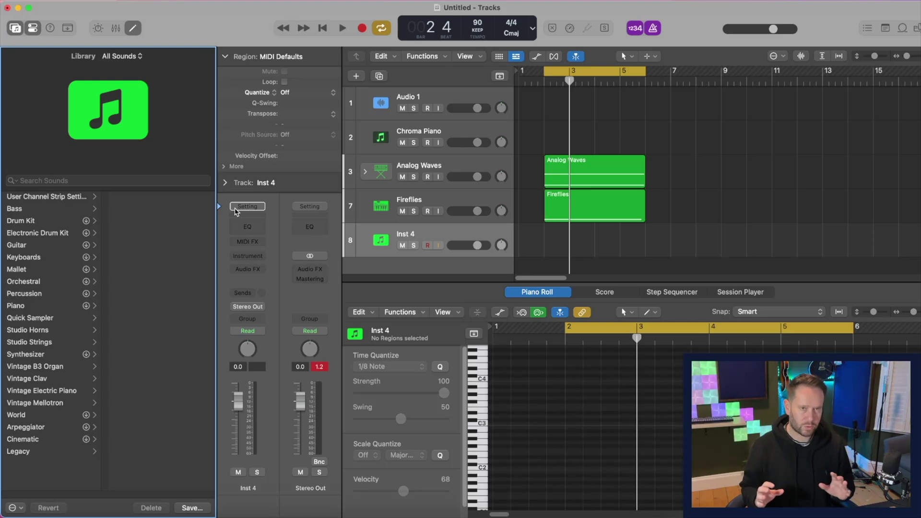
pyautogui.click(236, 209)
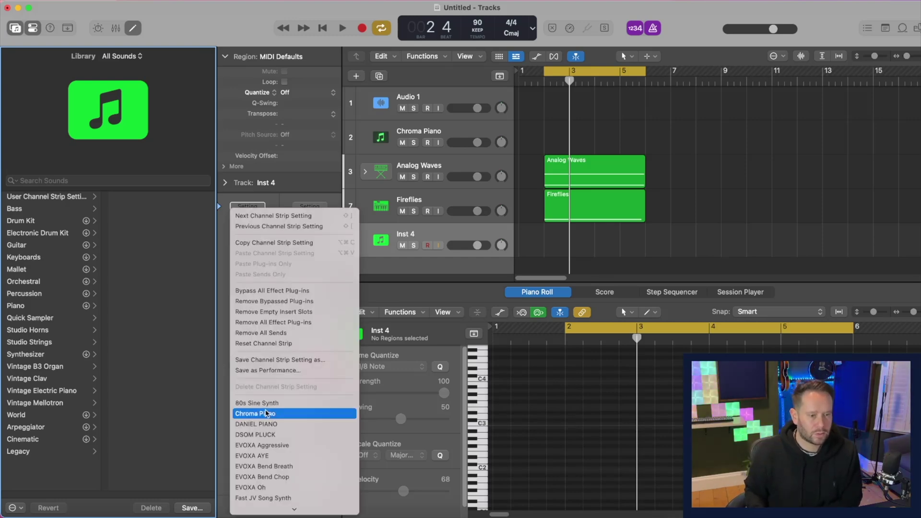
pyautogui.click(267, 413)
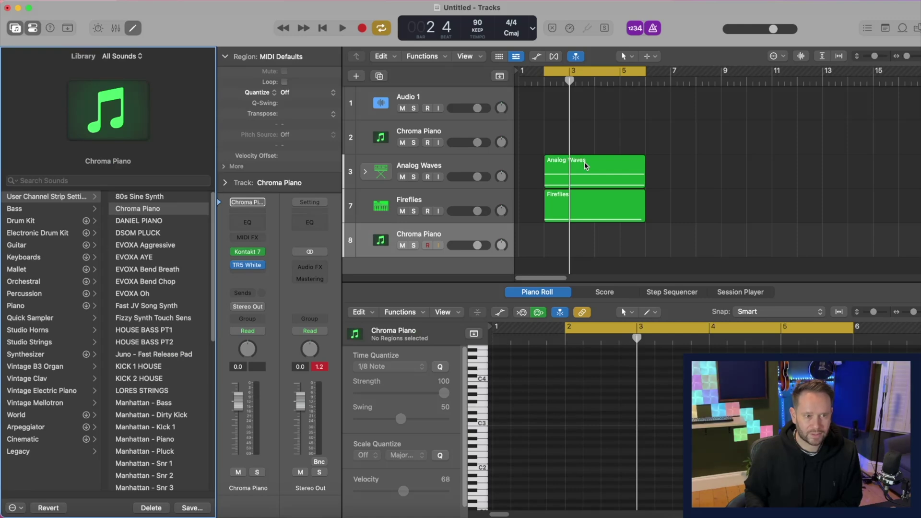
# Insert a Channel EQ on the new Chroma Piano track, enable its high-cut band and sweep the cutoff frequency down
pyautogui.click(249, 227)
pyautogui.click(7, 143)
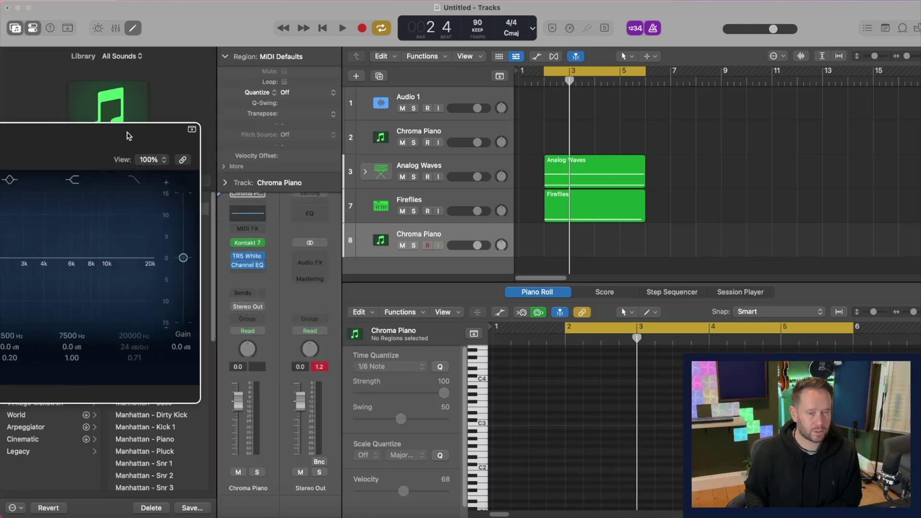
pyautogui.moveTo(8, 143); pyautogui.dragTo(619, 129)
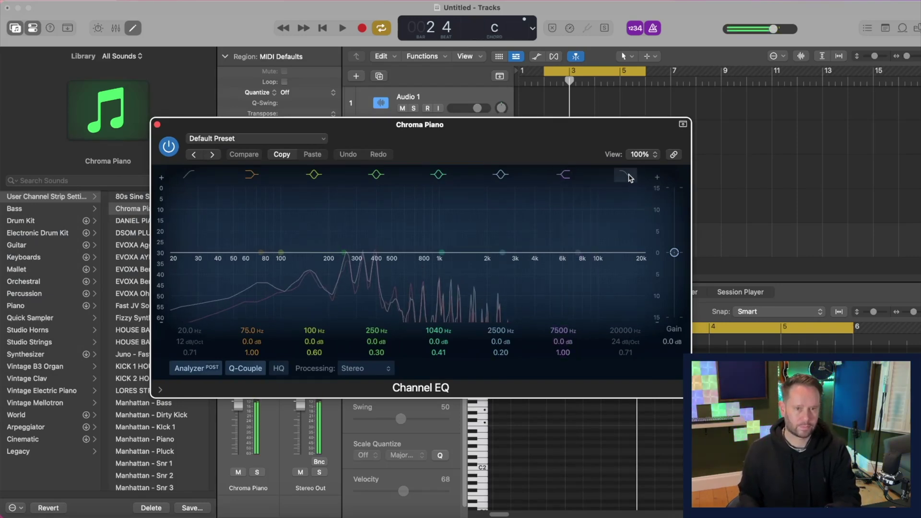
pyautogui.click(643, 263)
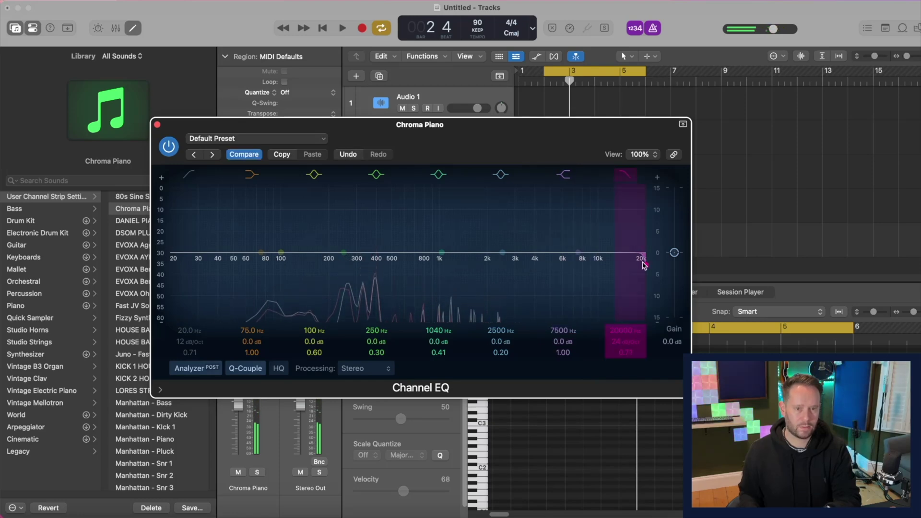
pyautogui.moveTo(643, 264); pyautogui.dragTo(460, 264)
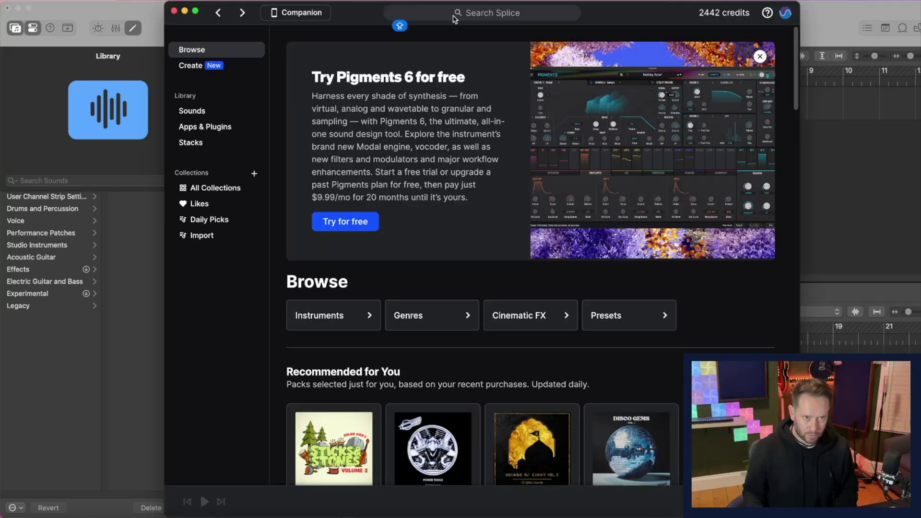
# Search the Splice sample library for KICK
pyautogui.click(454, 19)
pyautogui.write('KICK')
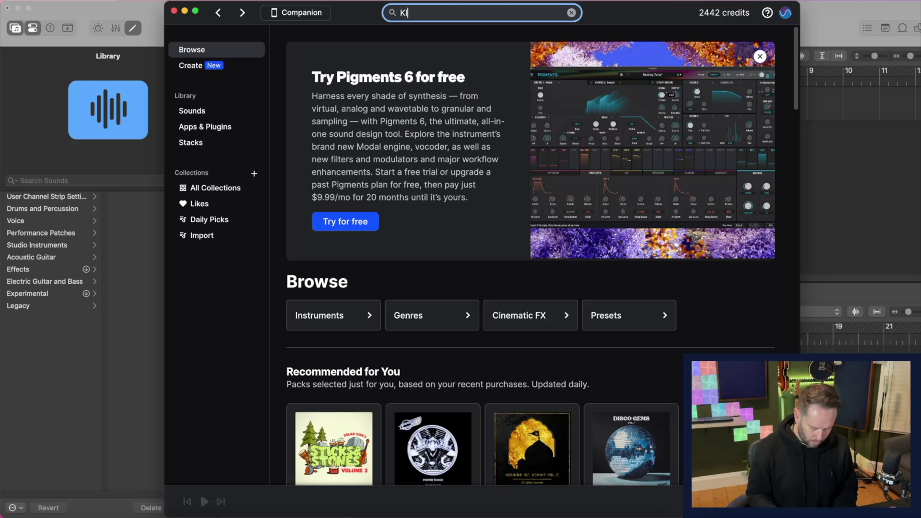
pyautogui.press('Return')
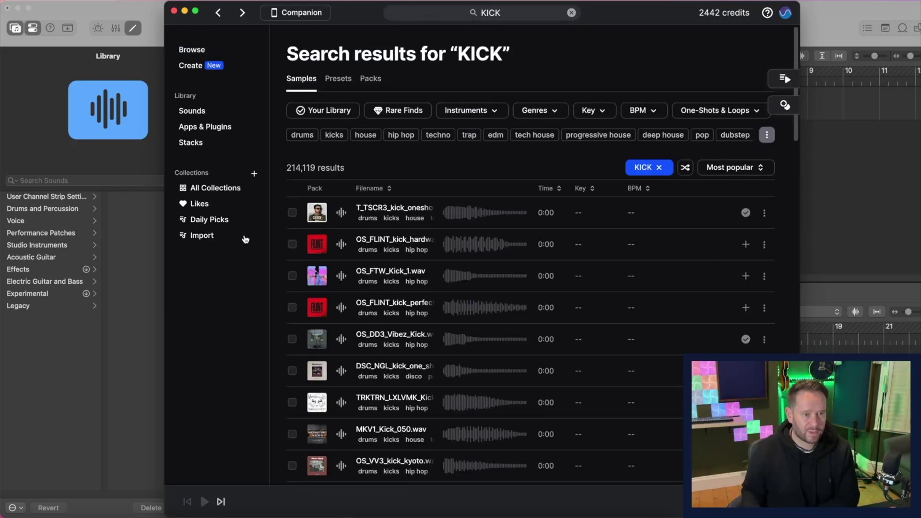
# Audition the first few kick samples and add OS_FTW_Kick_1.wav to the library
pyautogui.click(342, 212)
pyautogui.click(342, 245)
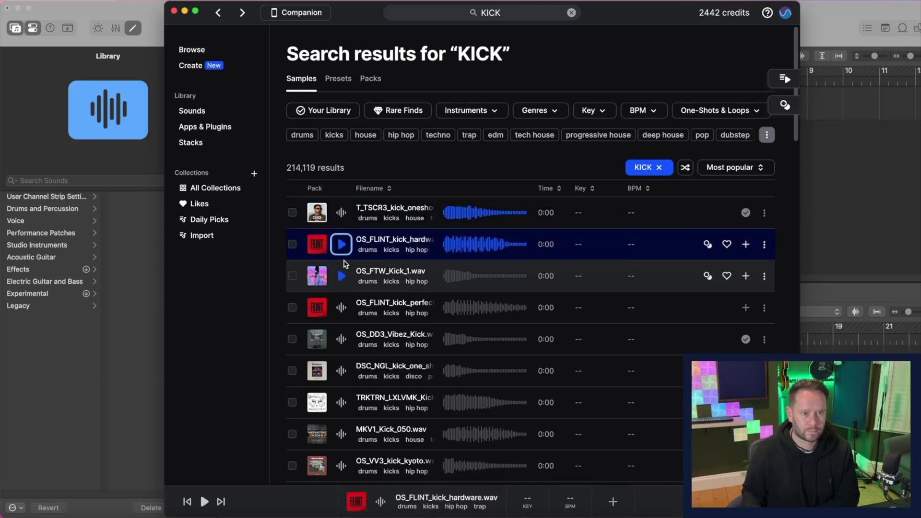
pyautogui.press('Down')
pyautogui.press('Down')
pyautogui.press('Up')
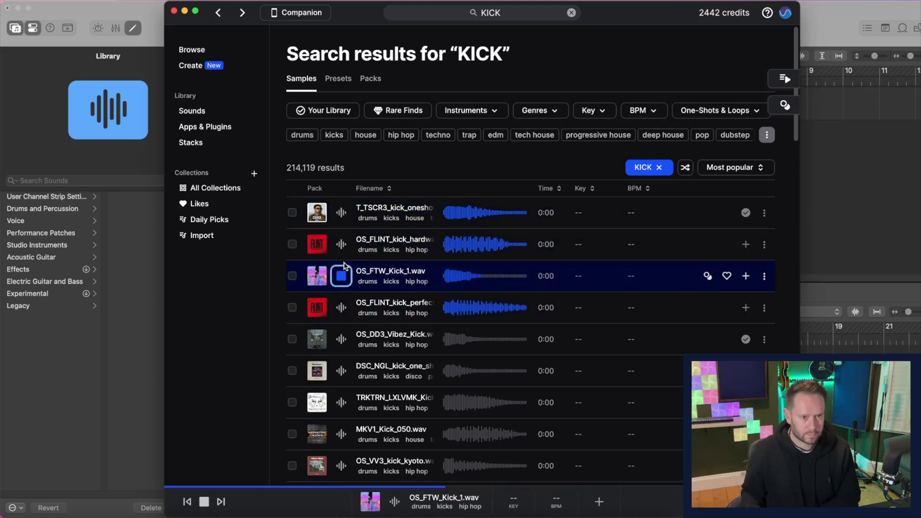
pyautogui.click(746, 275)
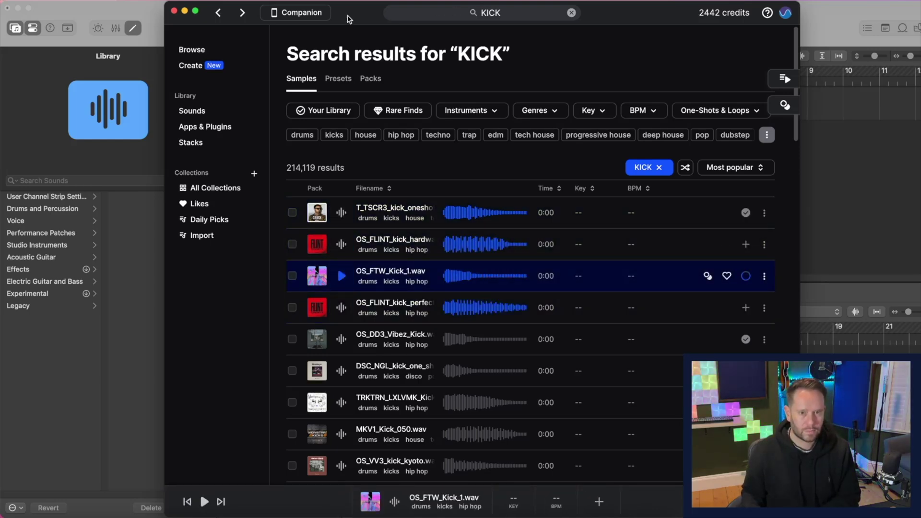
# Bring OS_FTW_Kick_1.wav into Logic Pro as a Quick Sampler instrument track and set the sampler to One Shot mode
pyautogui.moveTo(352, 18); pyautogui.dragTo(389, 16)
pyautogui.moveTo(661, 7); pyautogui.dragTo(682, 4)
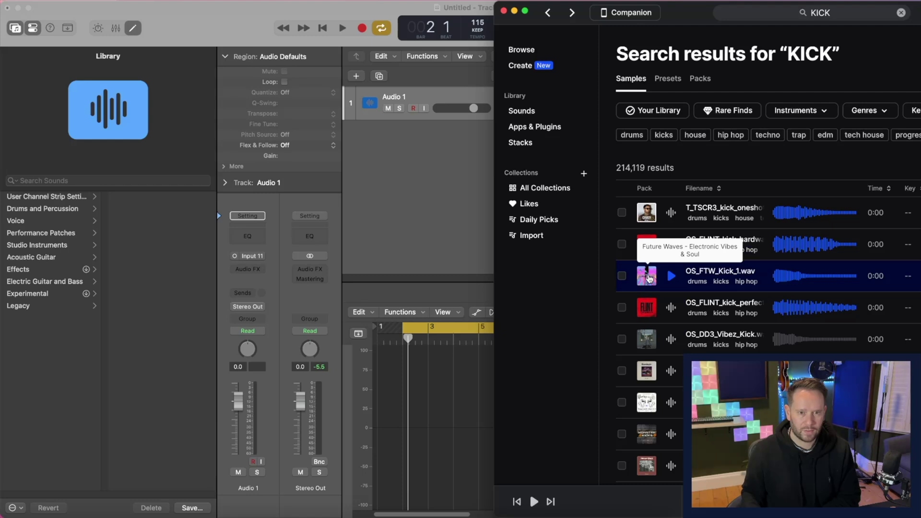
pyautogui.moveTo(648, 277); pyautogui.dragTo(474, 145)
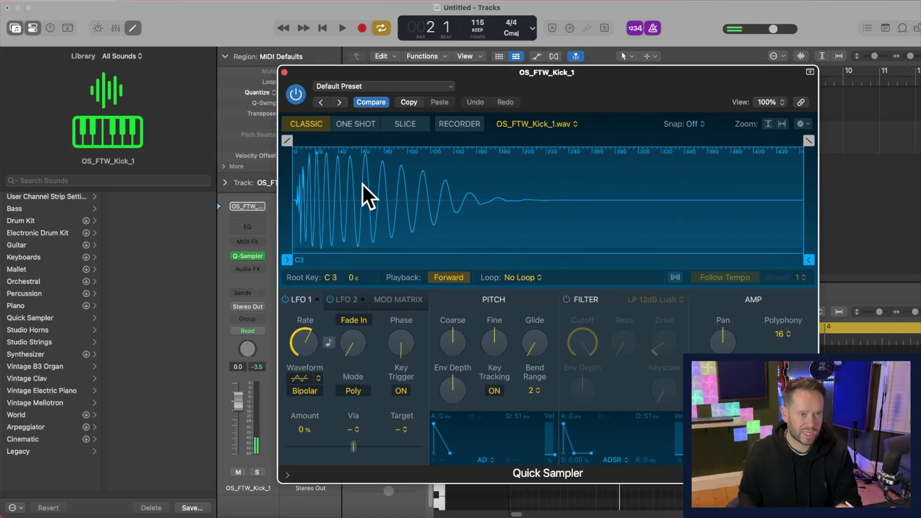
pyautogui.click(356, 126)
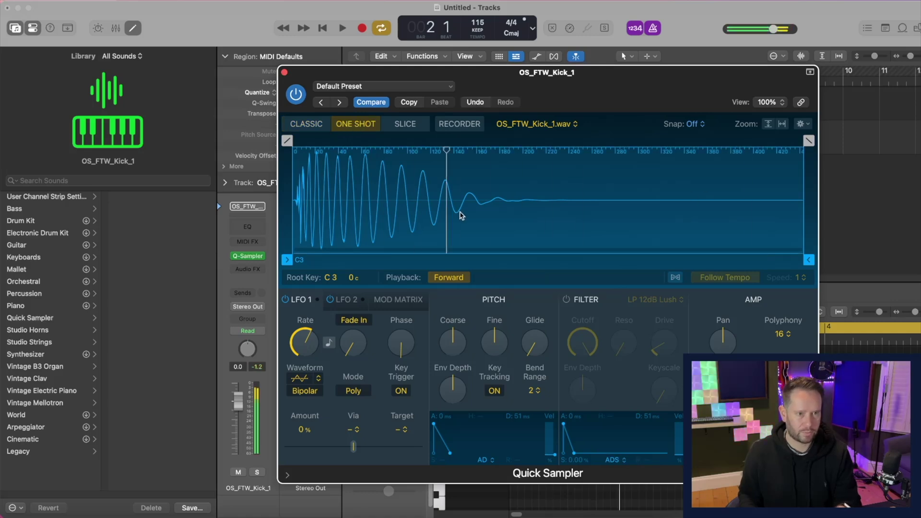
# Program C3 kick notes on every beat of the bar 2 region and repeat the region up to bar 6
pyautogui.press('v')
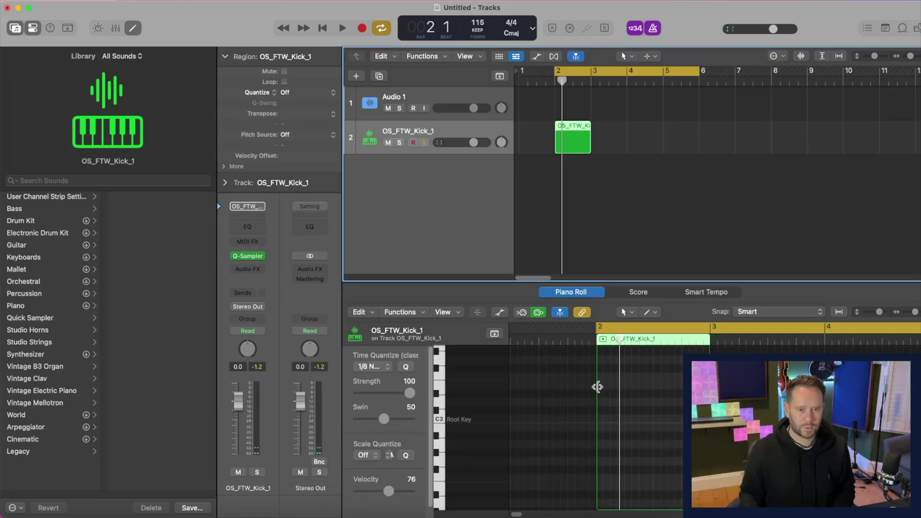
pyautogui.click(601, 418)
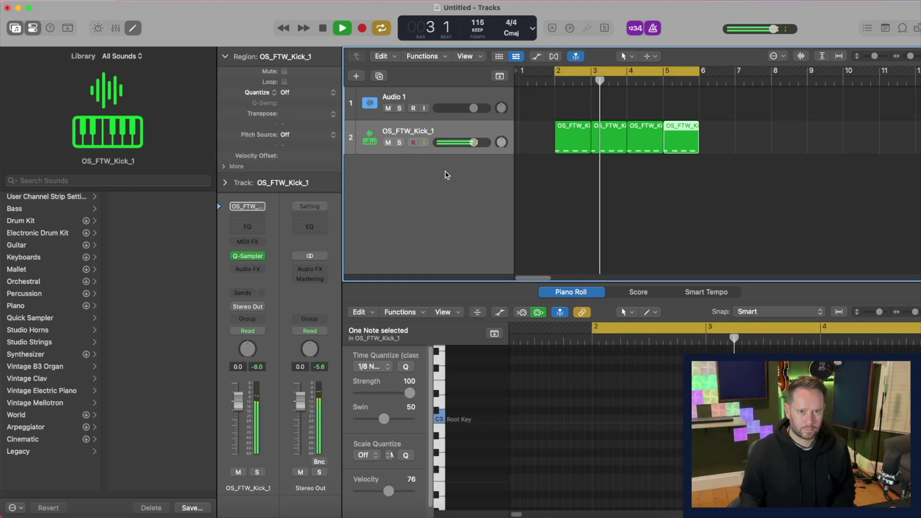
pyautogui.press('space')
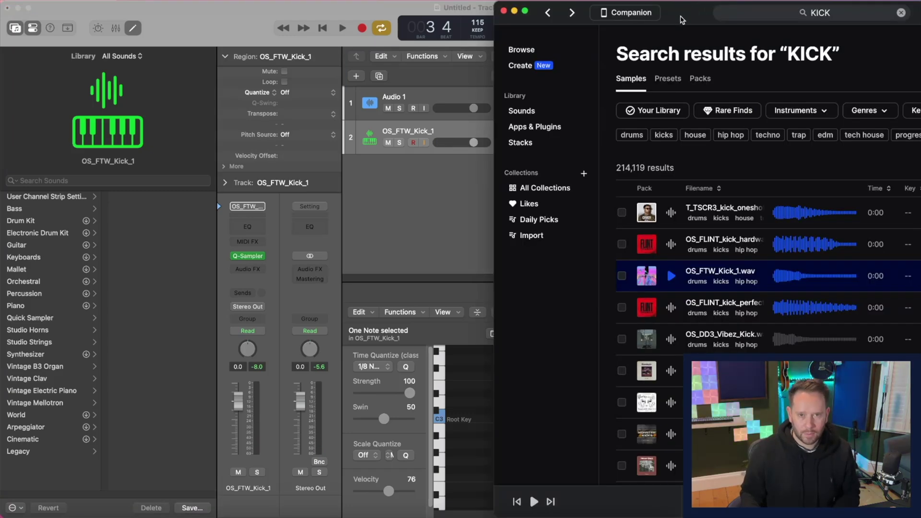
# Switch to Splice and replace the KICK search with SNARE
pyautogui.moveTo(683, 19); pyautogui.dragTo(342, 19)
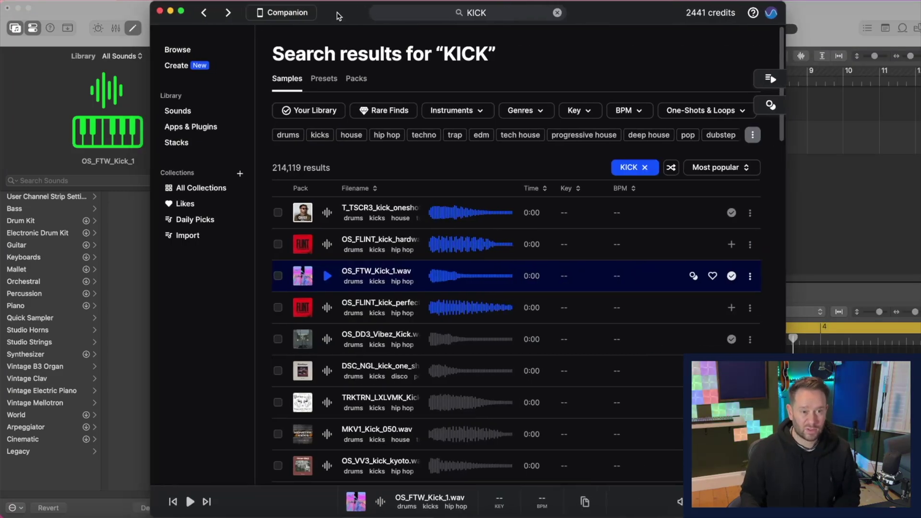
pyautogui.click(485, 17)
pyautogui.doubleClick(454, 16)
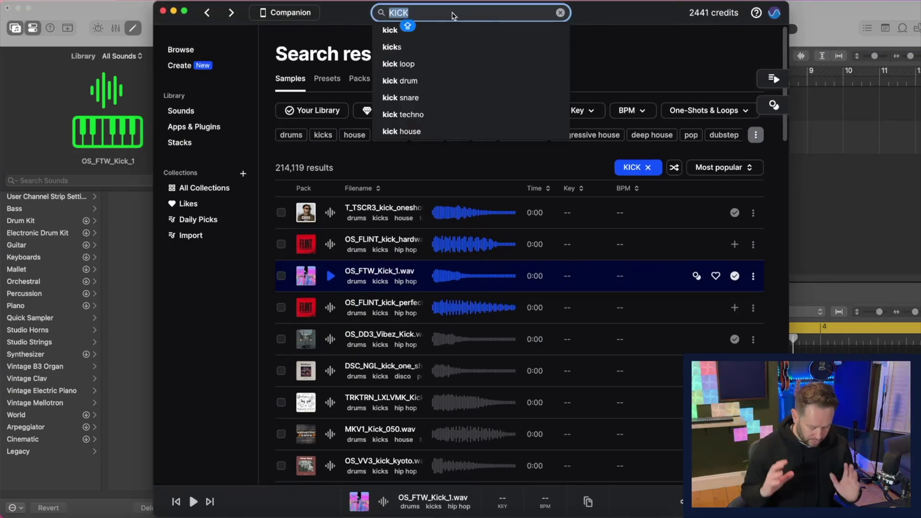
pyautogui.write('SNARE')
pyautogui.press('Return')
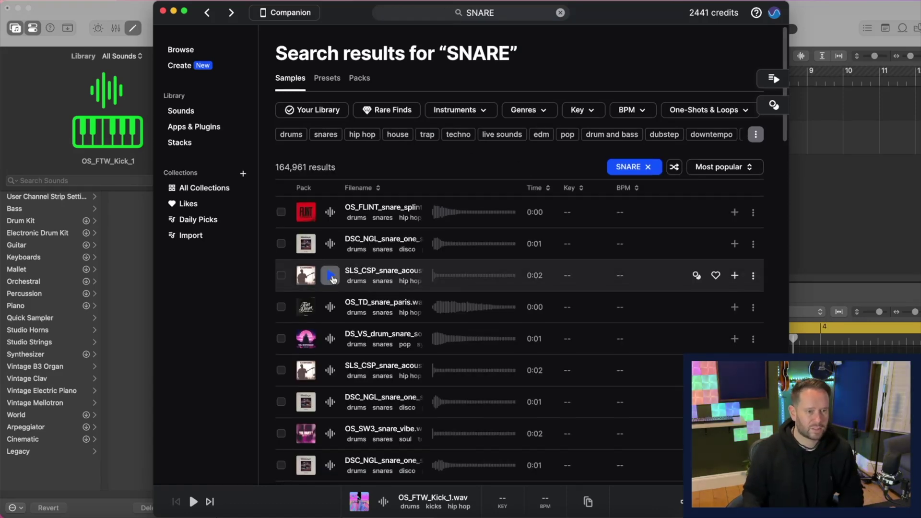
# Audition the snare samples one after another down to OLIVER_snare_disco_mixready_hybrid
pyautogui.click(331, 244)
pyautogui.press('Down')
pyautogui.press('Down')
pyautogui.press('Down')
pyautogui.press('Down')
pyautogui.press('Down')
pyautogui.press('Down')
pyautogui.press('Down')
pyautogui.press('Down')
pyautogui.press('Down')
pyautogui.press('Down')
pyautogui.press('Down')
pyautogui.press('Down')
pyautogui.press('Down')
pyautogui.press('Down')
pyautogui.press('Down')
pyautogui.press('Down')
pyautogui.press('Down')
pyautogui.press('Down')
pyautogui.press('Down')
pyautogui.press('Down')
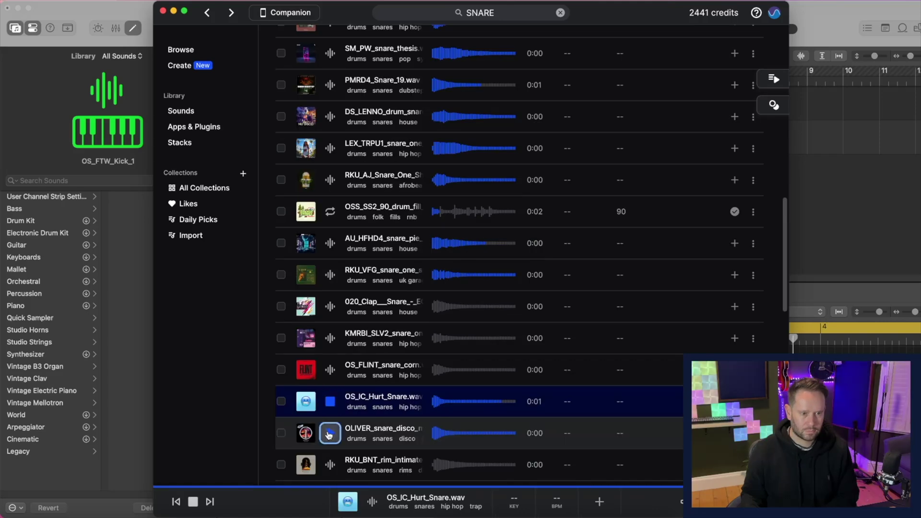
# Bring OLIVER_snare_disco_mixready_hybrid into Logic Pro as a Quick Sampler track below the kick and set it to One Shot mode
pyautogui.moveTo(363, 18); pyautogui.dragTo(693, 18)
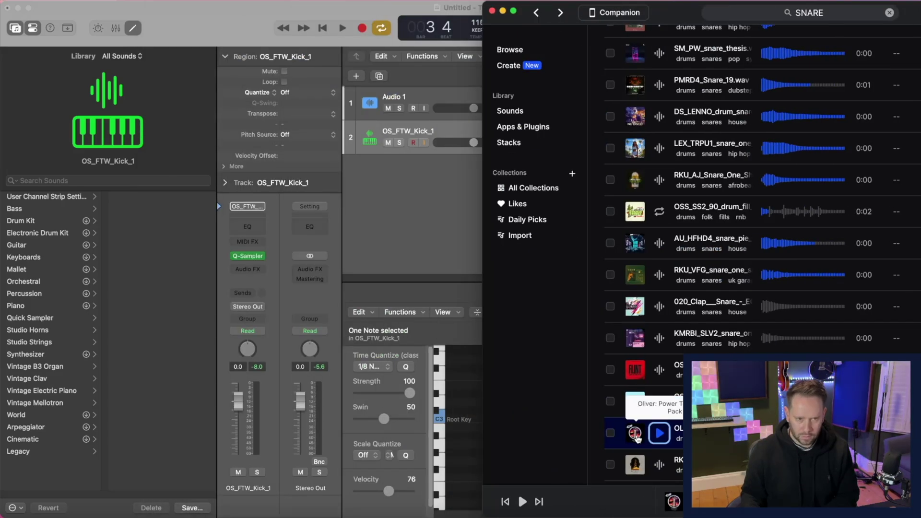
pyautogui.moveTo(638, 433); pyautogui.dragTo(450, 187)
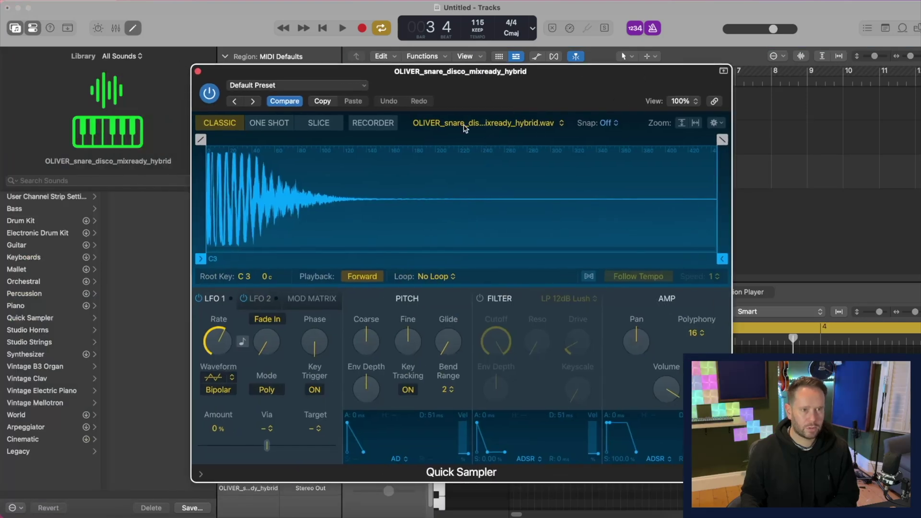
pyautogui.click(277, 125)
pyautogui.click(197, 72)
# Copy the bar 2 kick region to the snare track, keep only its beat 2 and 4 notes, and repeat it up to bar 6
pyautogui.moveTo(576, 141); pyautogui.dragTo(576, 175)
pyautogui.click(600, 418)
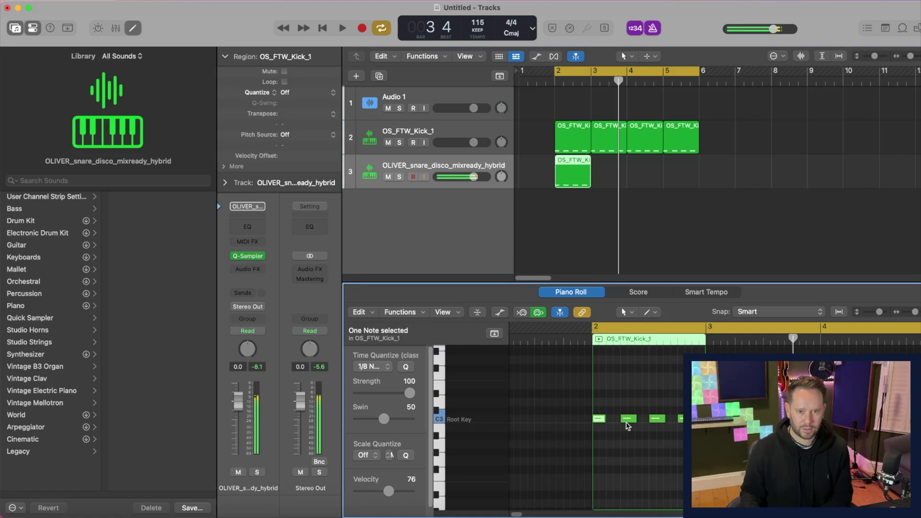
pyautogui.press('Delete')
pyautogui.click(657, 419)
pyautogui.press('Delete')
pyautogui.press('space')
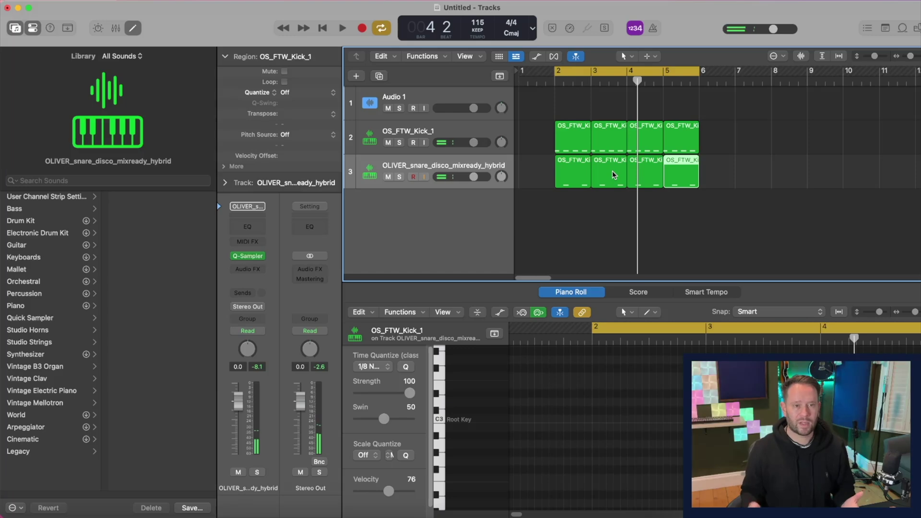
# Add a software instrument track below the snare and load Splice Bridge in stereo on it
pyautogui.click(361, 77)
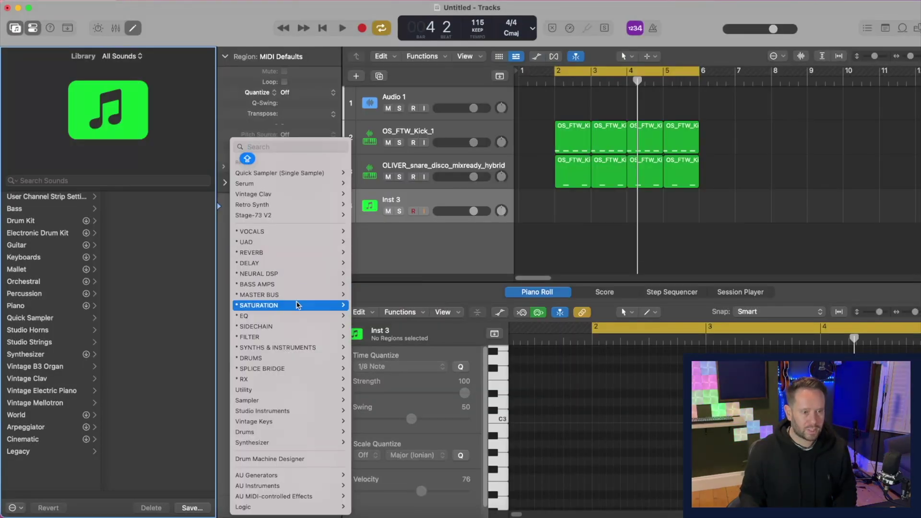
pyautogui.moveTo(307, 369)
pyautogui.moveTo(384, 368)
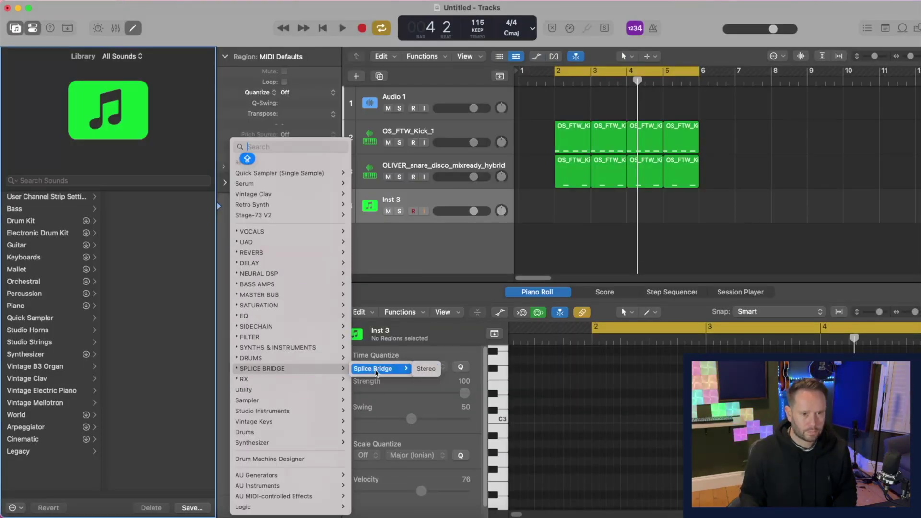
pyautogui.click(426, 369)
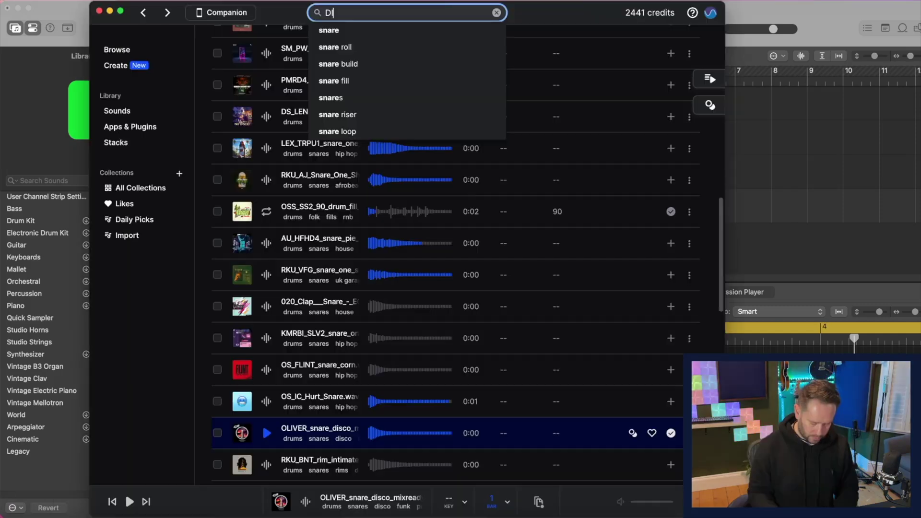
# Search Splice for DISCO and filter the results to drums loops with the Logic Pro beat playing
pyautogui.write('CO')
pyautogui.press('Return')
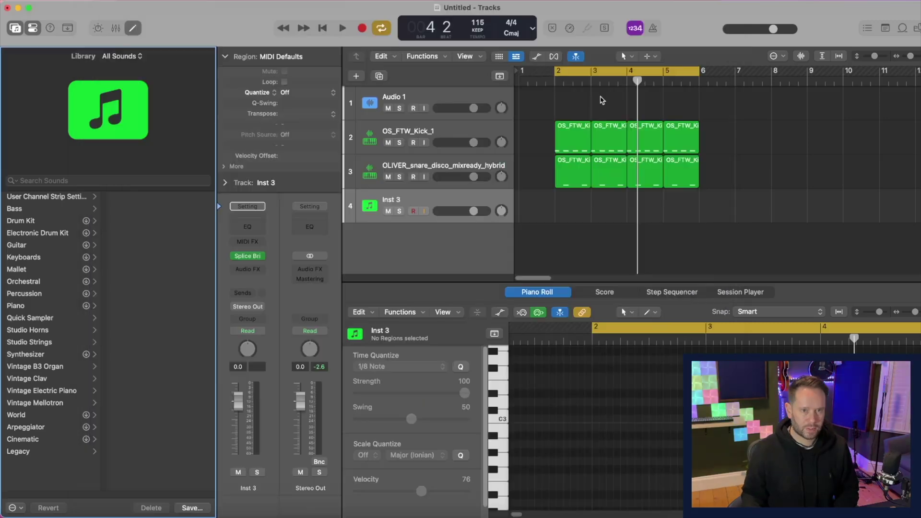
pyautogui.click(602, 100)
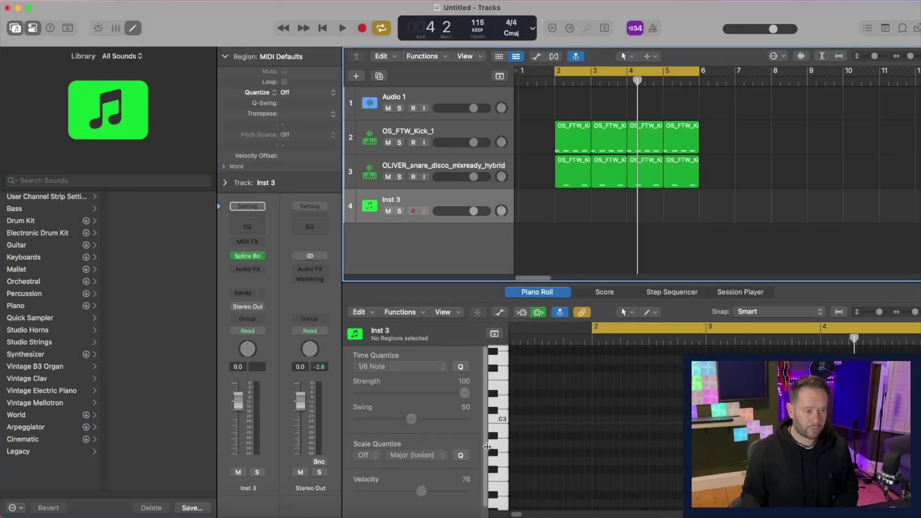
pyautogui.press('space')
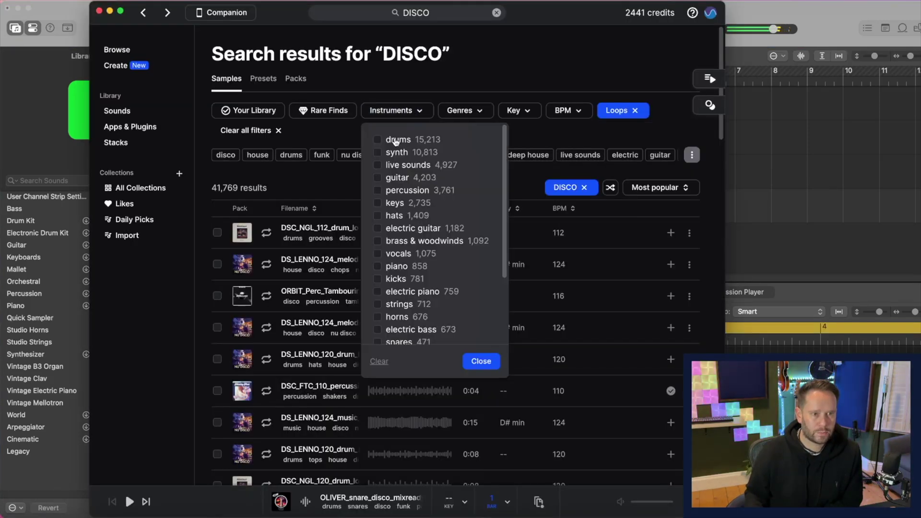
pyautogui.click(396, 141)
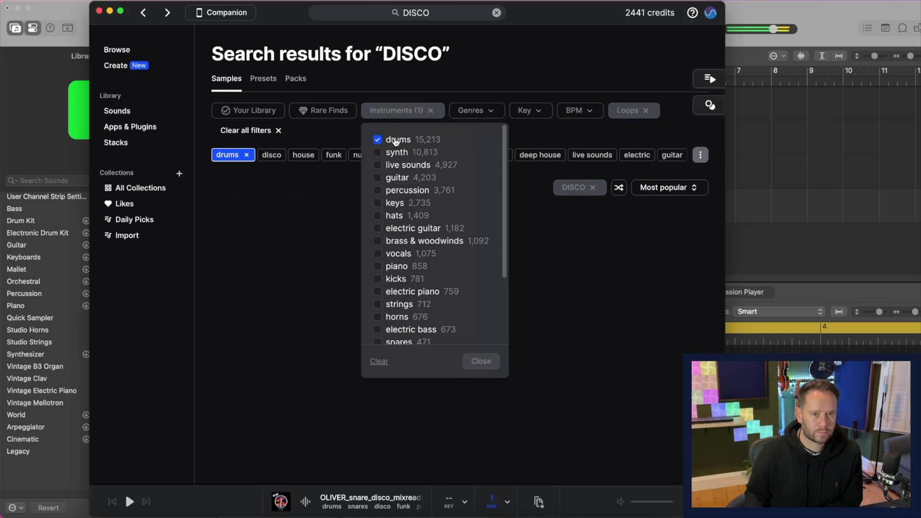
pyautogui.click(480, 361)
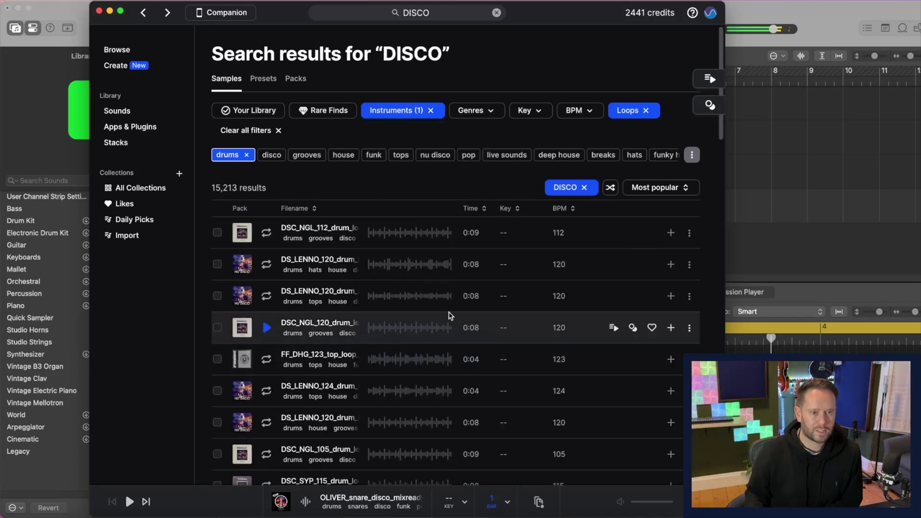
# Audition the disco drum loops against the beat and place the DSC_NGL_112 drum loop on a new audio track at bar 2
pyautogui.click(263, 233)
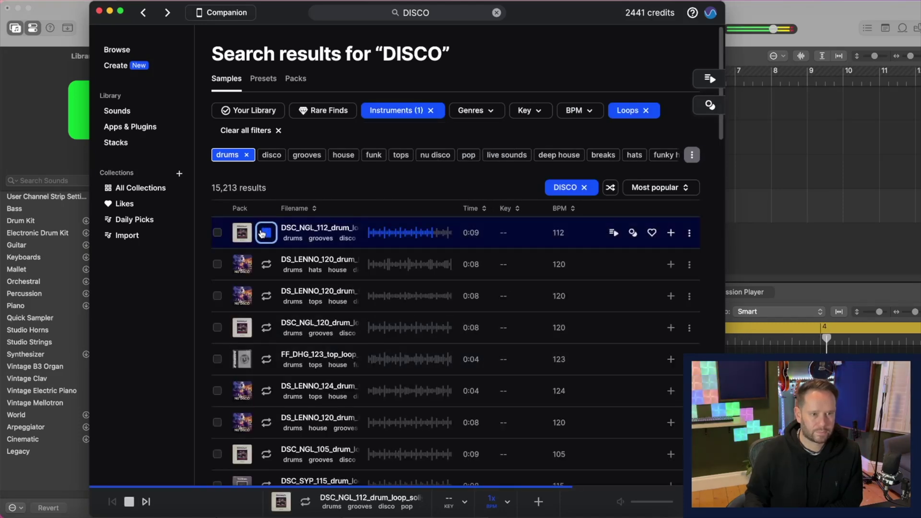
pyautogui.click(272, 270)
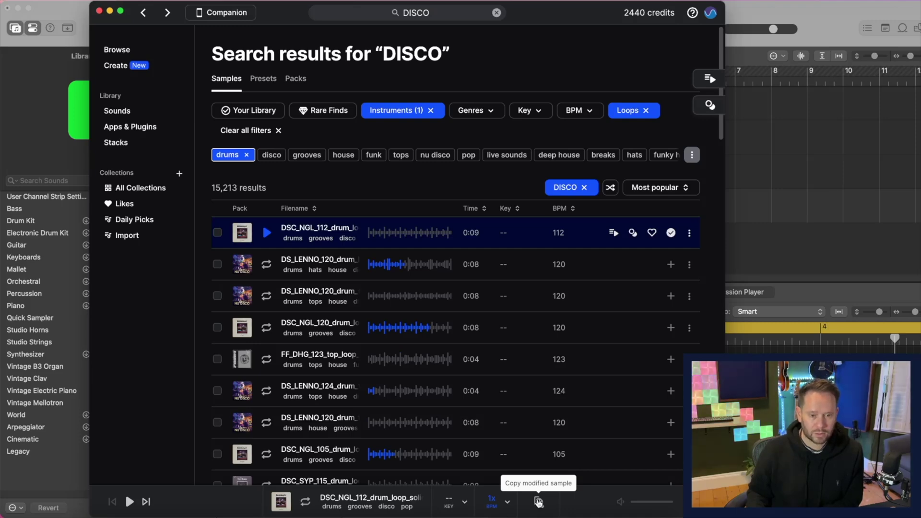
pyautogui.moveTo(538, 502); pyautogui.dragTo(768, 243)
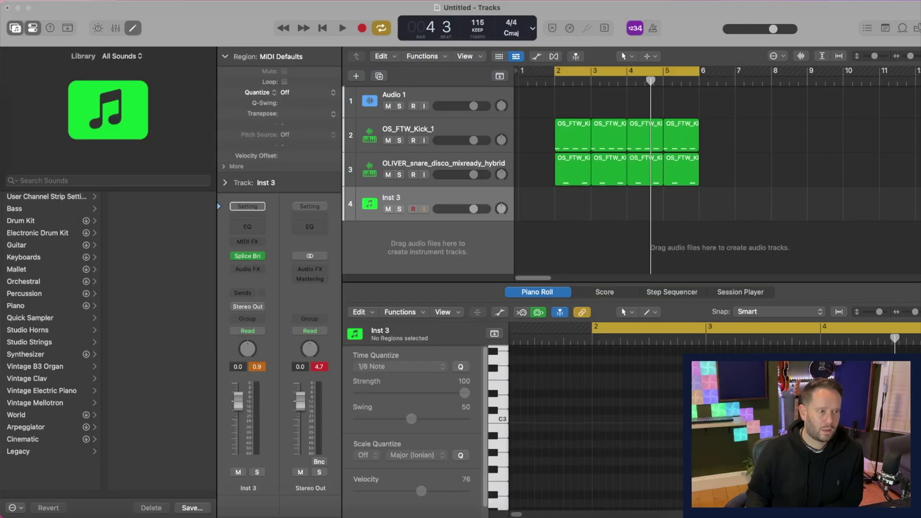
pyautogui.click(646, 218)
# Play the cycle with the drum loop and lower the loop track's volume to -4.5 dB
pyautogui.press('space')
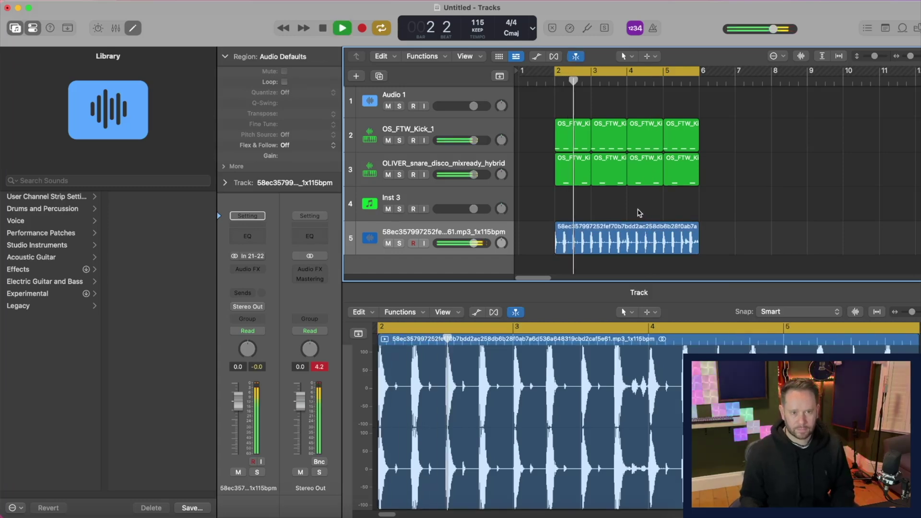
pyautogui.scroll(5, 637, 210)
pyautogui.moveTo(474, 246); pyautogui.dragTo(464, 246)
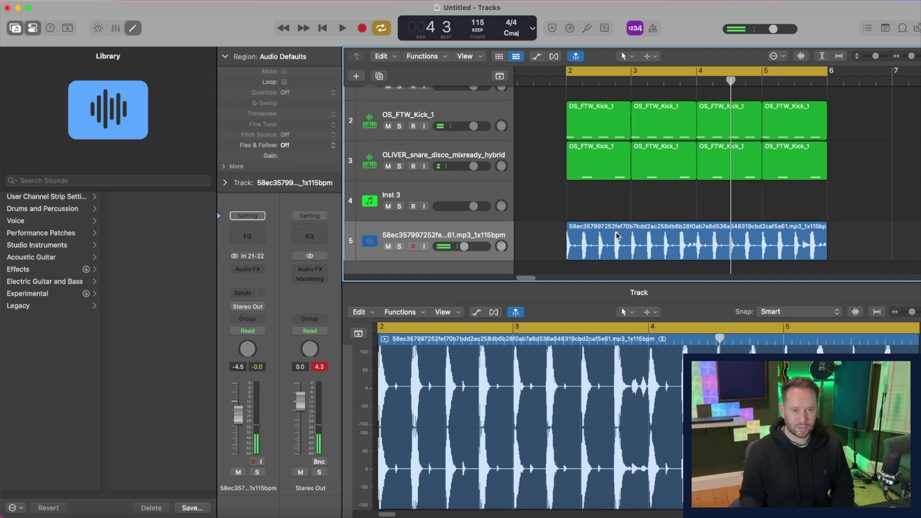
# Turn on Flex for the drum loop track and set its Flex Time mode to Polyphonic
pyautogui.scroll(4, 617, 235)
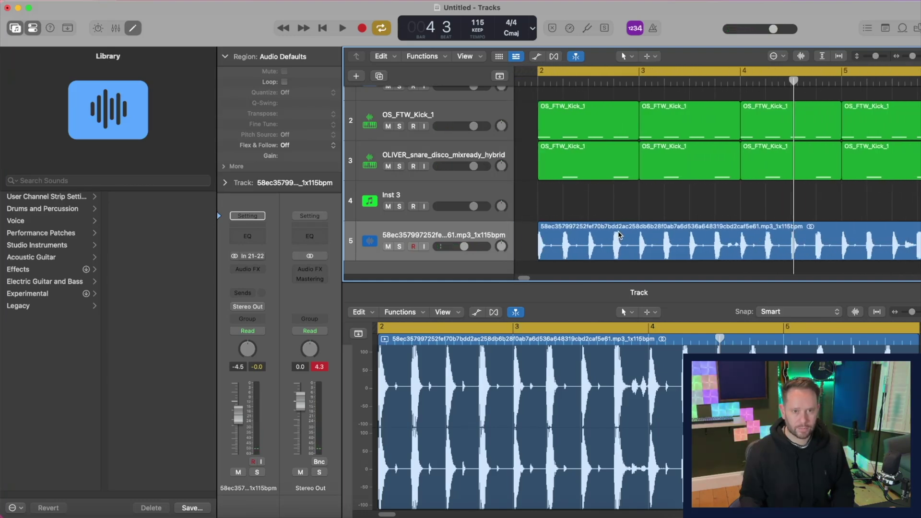
pyautogui.scroll(-3, 619, 235)
pyautogui.click(555, 57)
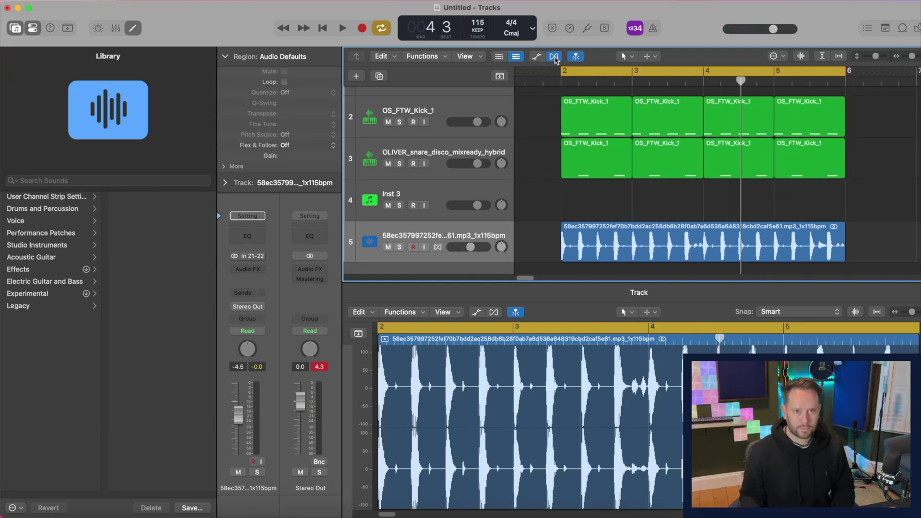
pyautogui.click(465, 257)
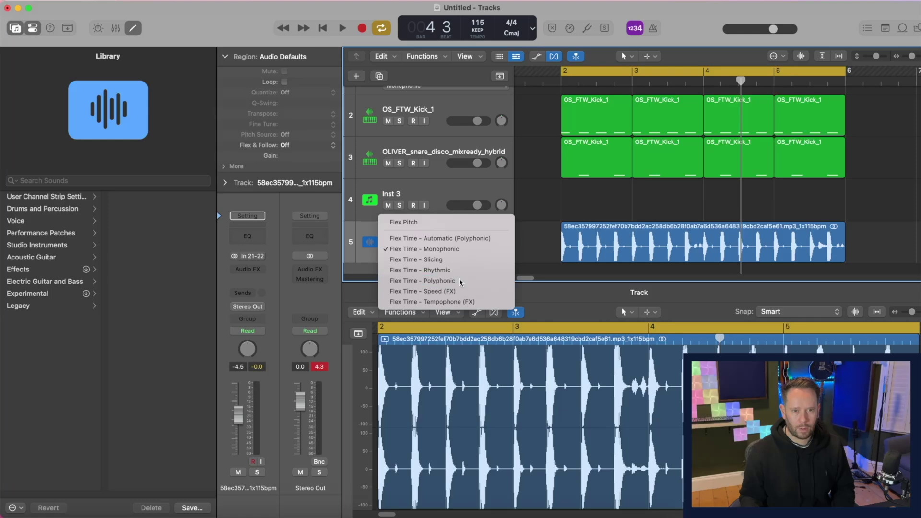
pyautogui.click(461, 282)
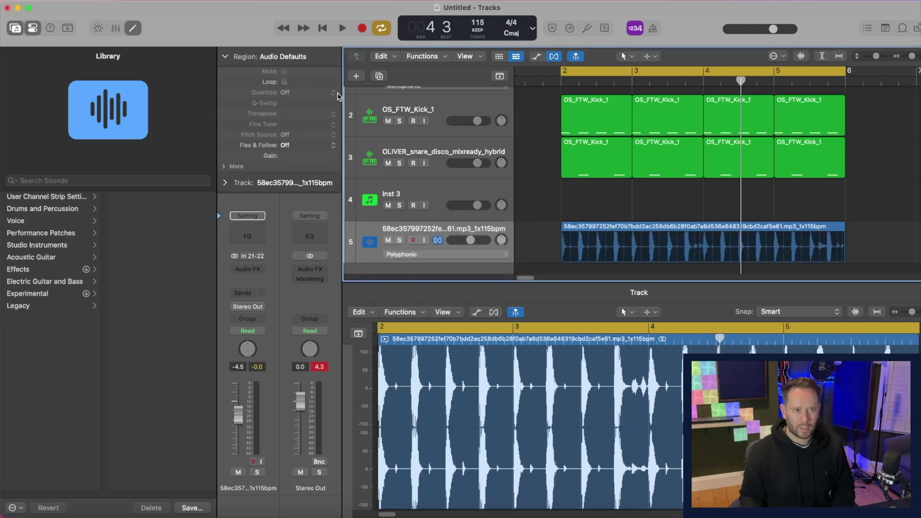
# Quantize the drum loop region to 1/8 Note and play it with the beat
pyautogui.click(607, 227)
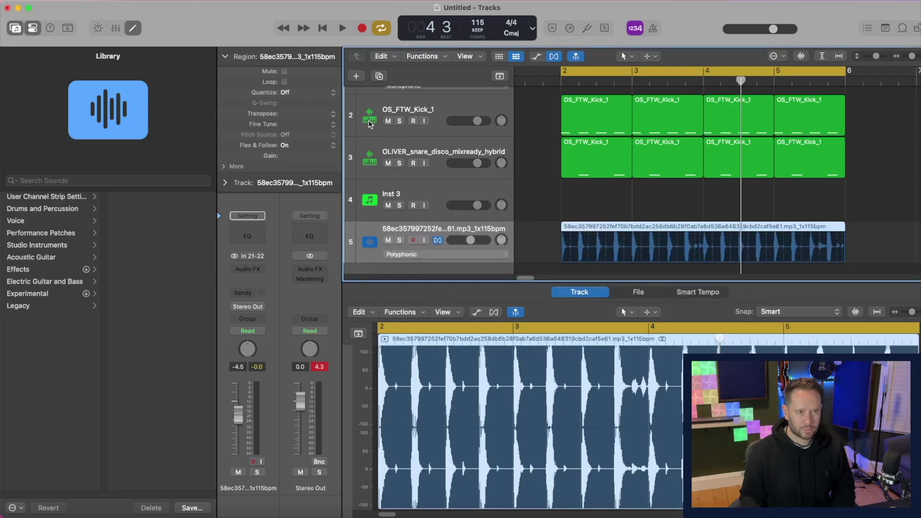
pyautogui.click(288, 92)
pyautogui.click(325, 144)
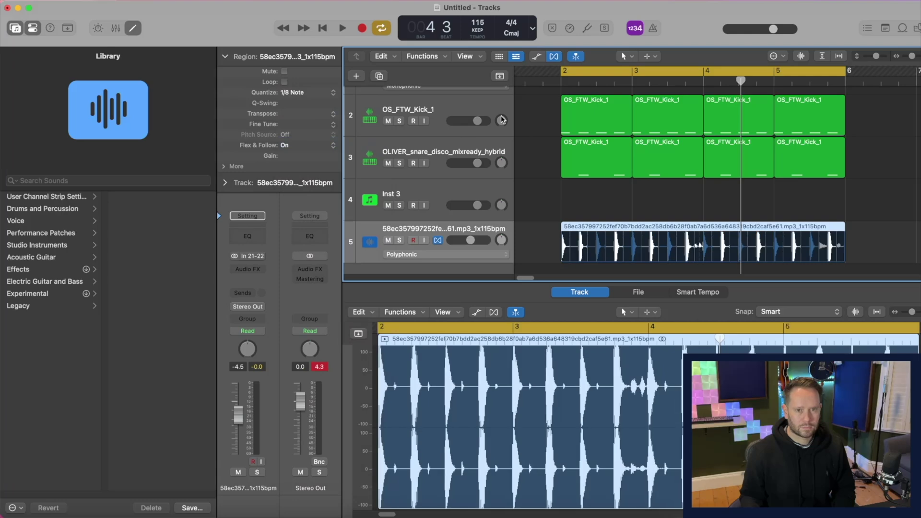
pyautogui.press('space')
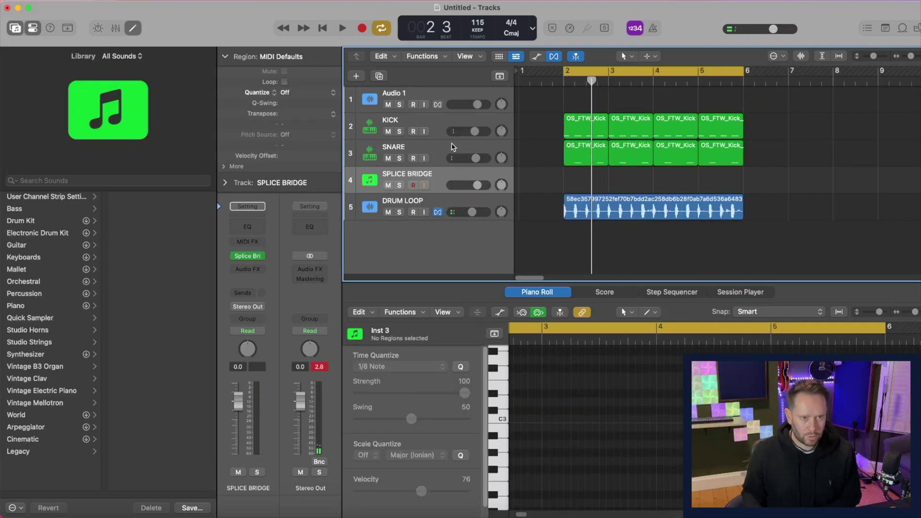
# Move the SPLICE BRIDGE track above KICK and name the kick, snare and drum loop regions after their tracks
pyautogui.moveTo(462, 168); pyautogui.dragTo(460, 119)
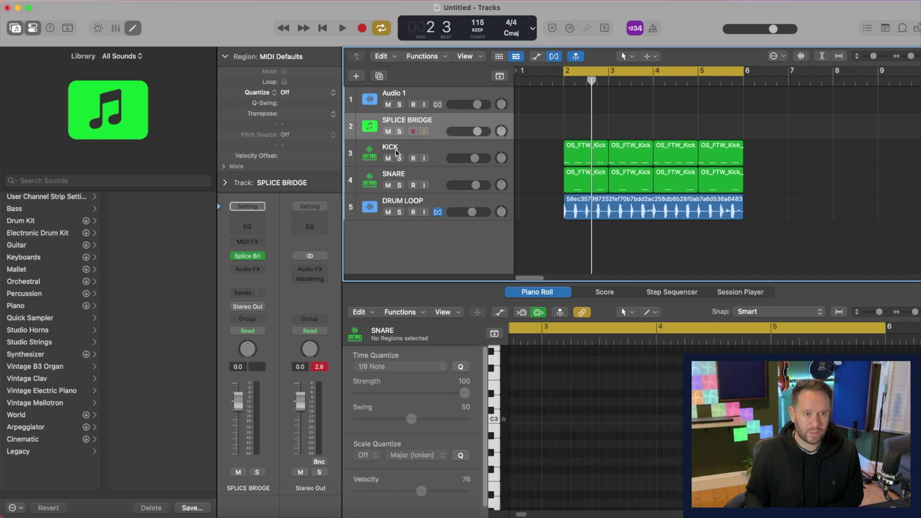
pyautogui.moveTo(545, 154); pyautogui.dragTo(787, 241)
pyautogui.rightClick(626, 153)
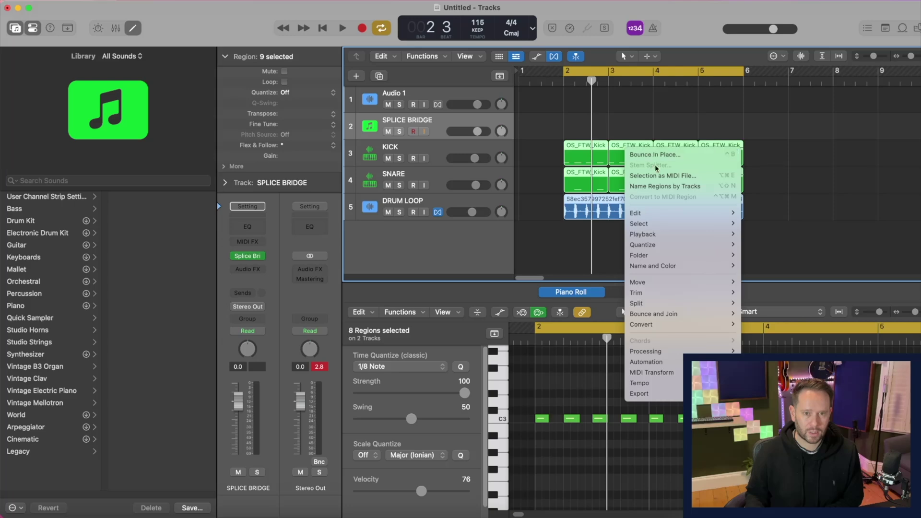
pyautogui.click(668, 187)
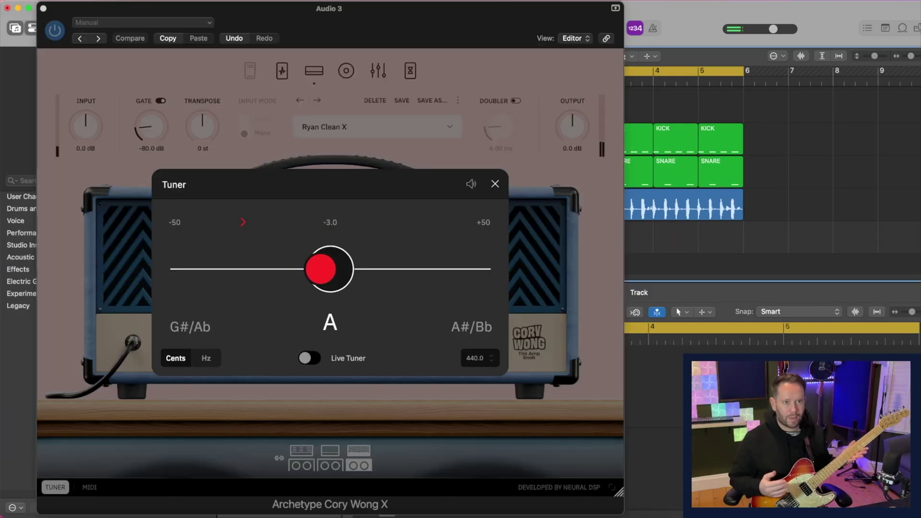
# Close the tuner and the Archetype Cory Wong X amp plug-in, and name the guitar track GTR 1
pyautogui.click(495, 184)
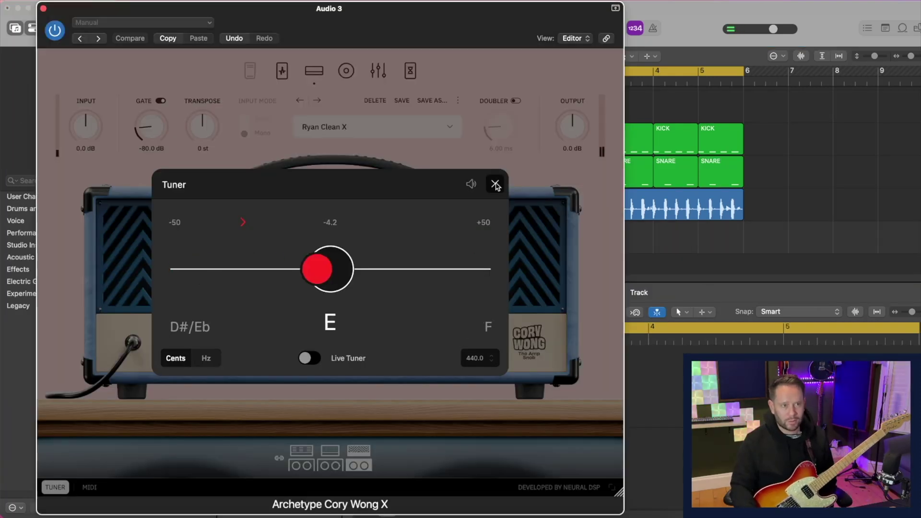
pyautogui.click(43, 8)
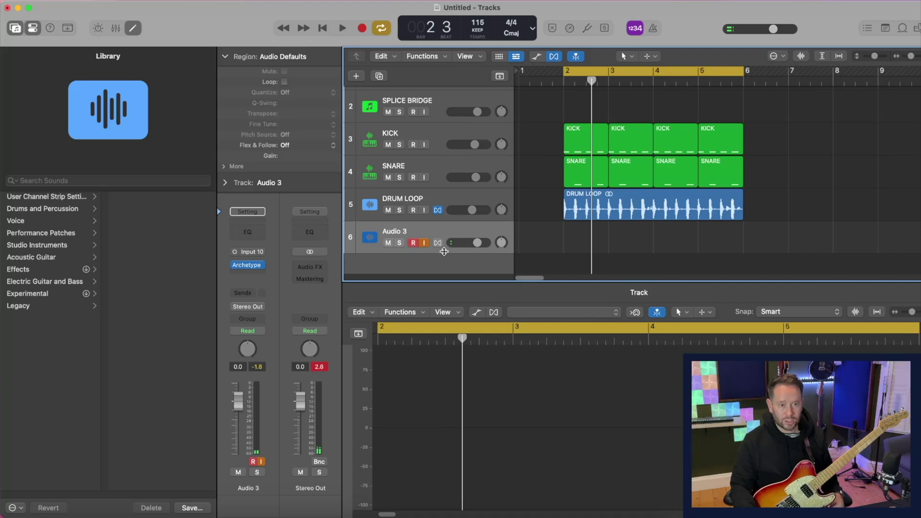
pyautogui.doubleClick(418, 239)
pyautogui.write('GTR')
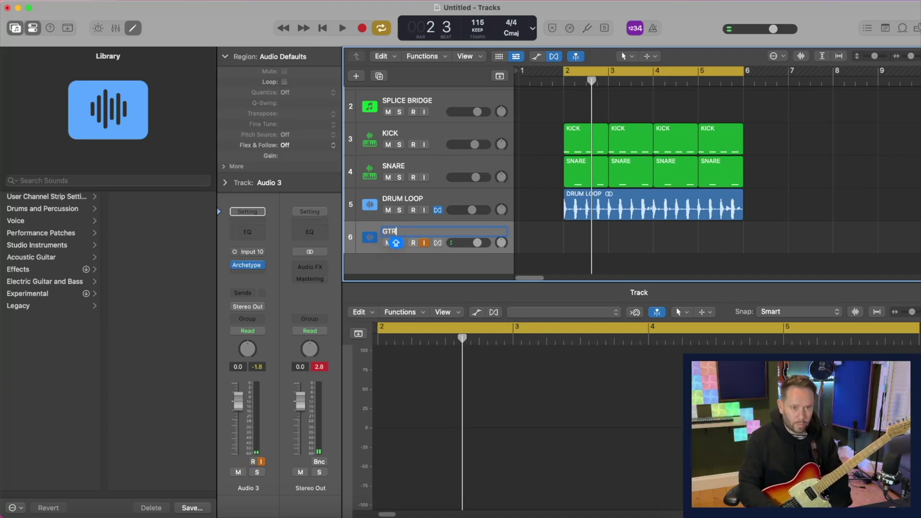
pyautogui.press('Return')
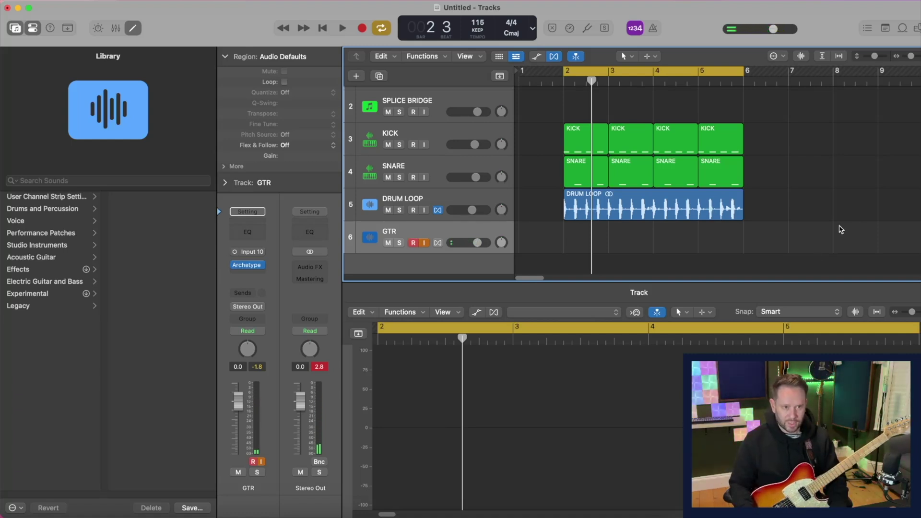
pyautogui.doubleClick(423, 231)
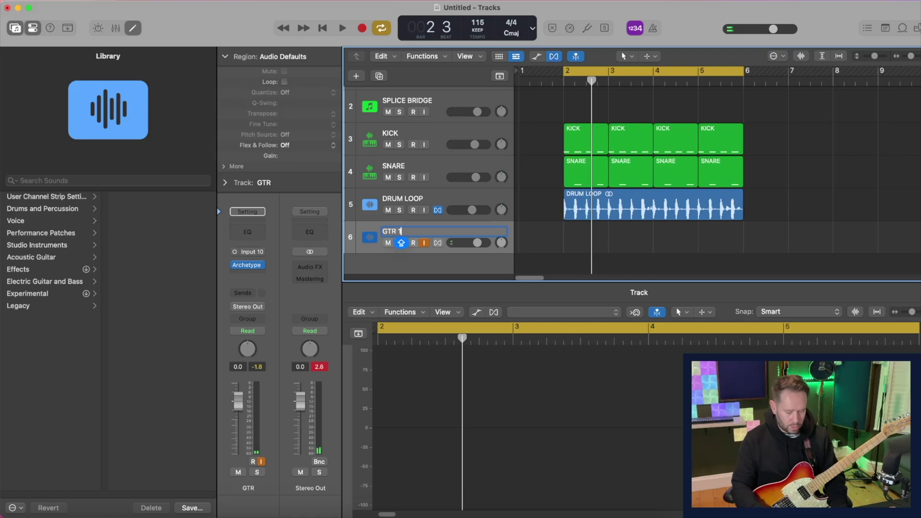
pyautogui.press('Return')
# Record a guitar part over the cycle on GTR 1 and quantize it to 1/16 Note
pyautogui.press('r')
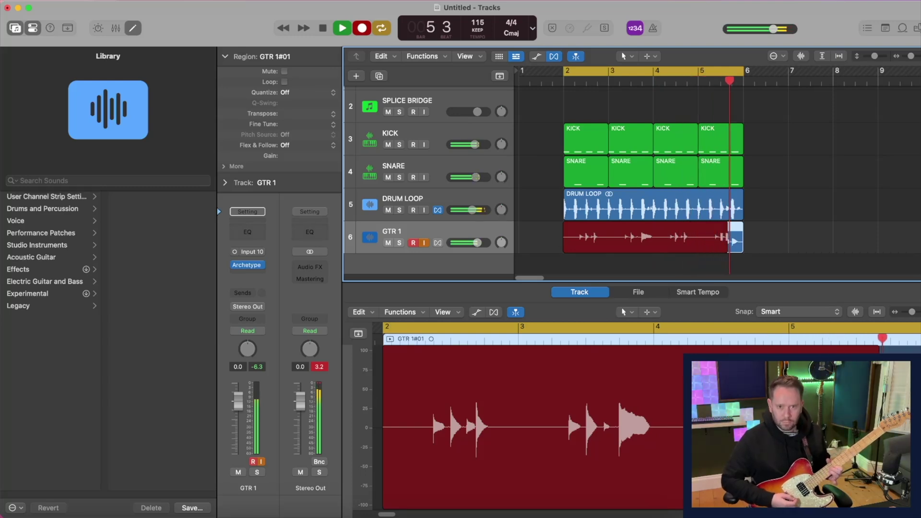
pyautogui.press('space')
pyautogui.click(316, 94)
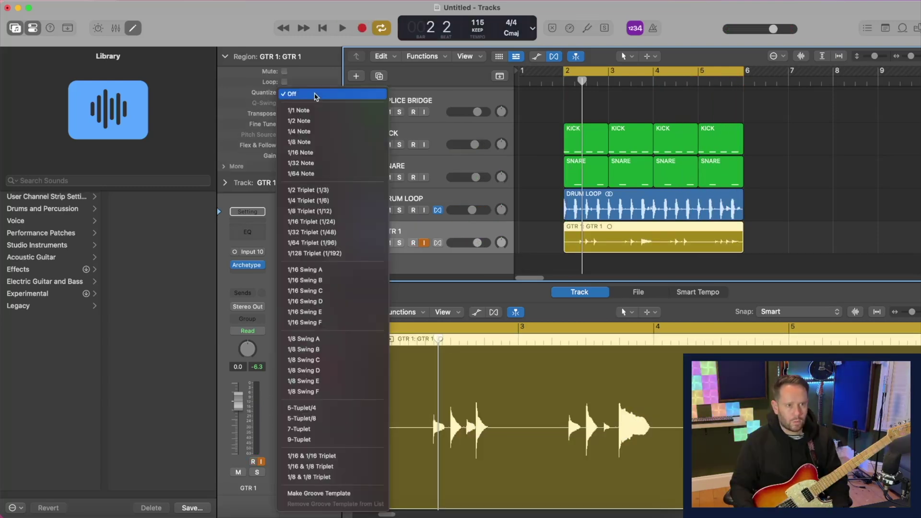
pyautogui.click(313, 152)
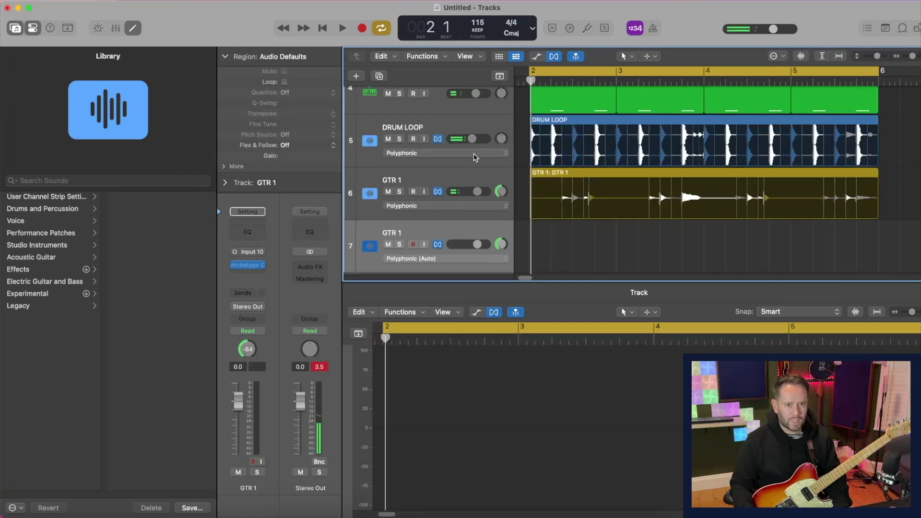
# Pan the duplicated guitar track below GTR 1 to +63 and record a second guitar part on it
pyautogui.scroll(-2, 477, 159)
pyautogui.moveTo(501, 193); pyautogui.dragTo(501, 131)
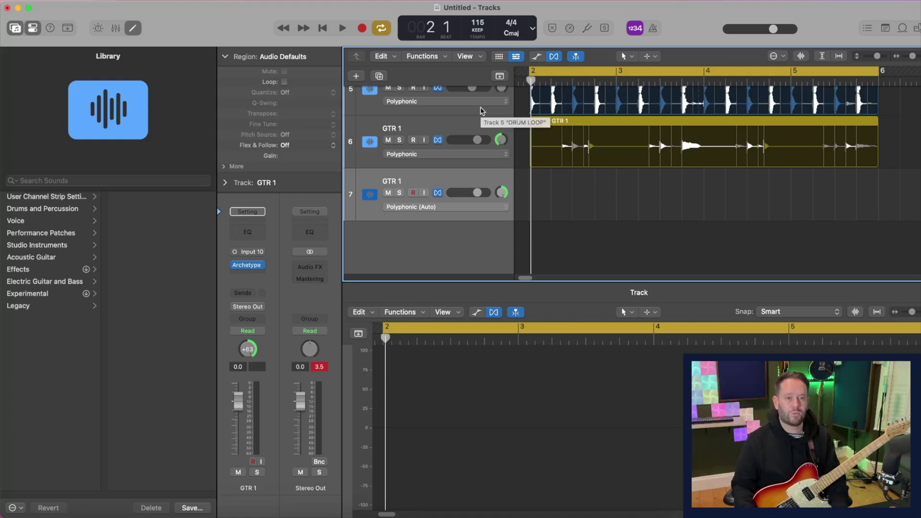
pyautogui.press('r')
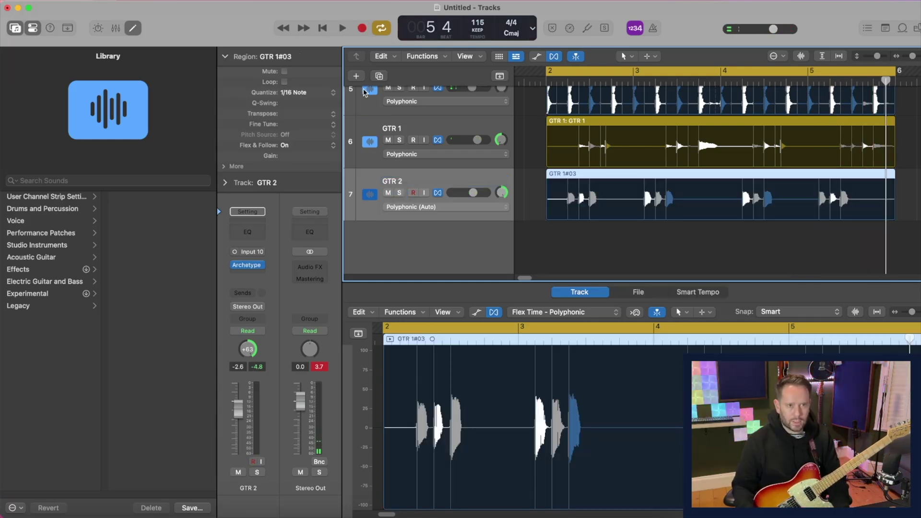
# Duplicate the GTR 2 track as GTR 3, enable it for recording and record a third guitar part over the cycle
pyautogui.click(379, 76)
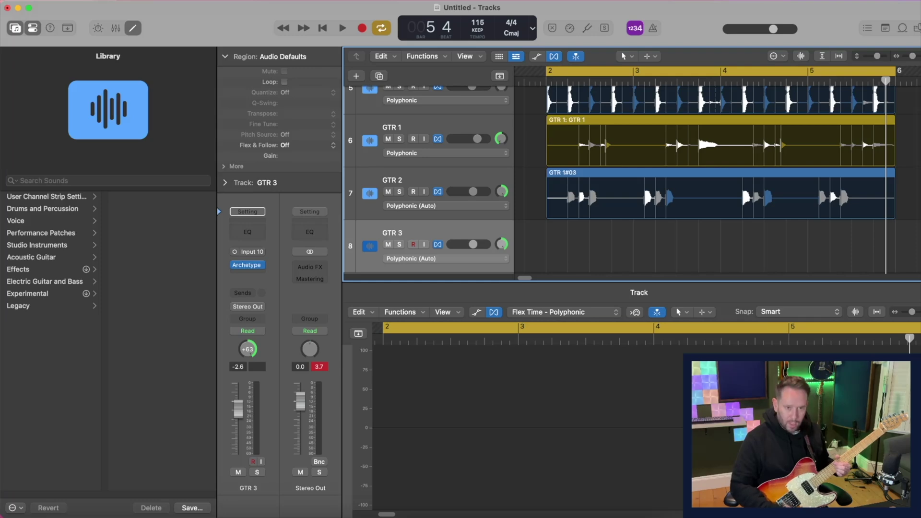
pyautogui.click(410, 245)
pyautogui.click(410, 245)
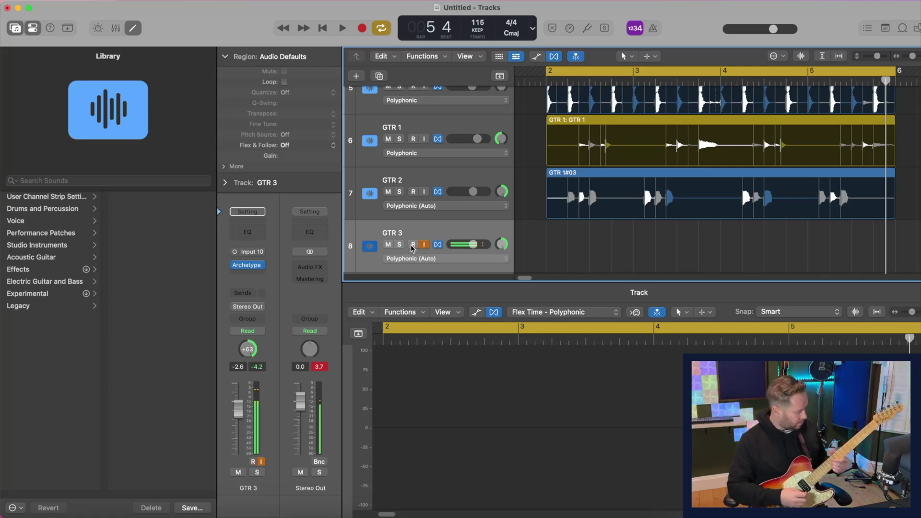
pyautogui.click(411, 244)
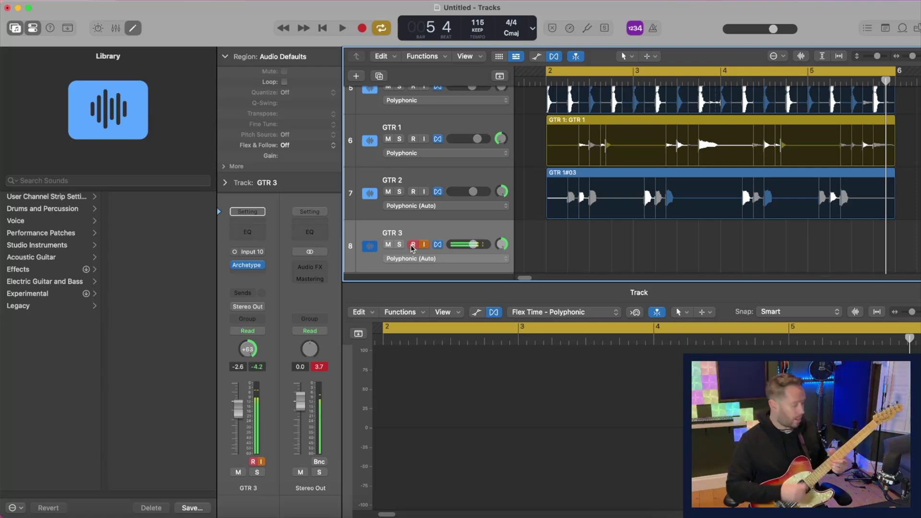
pyautogui.click(410, 245)
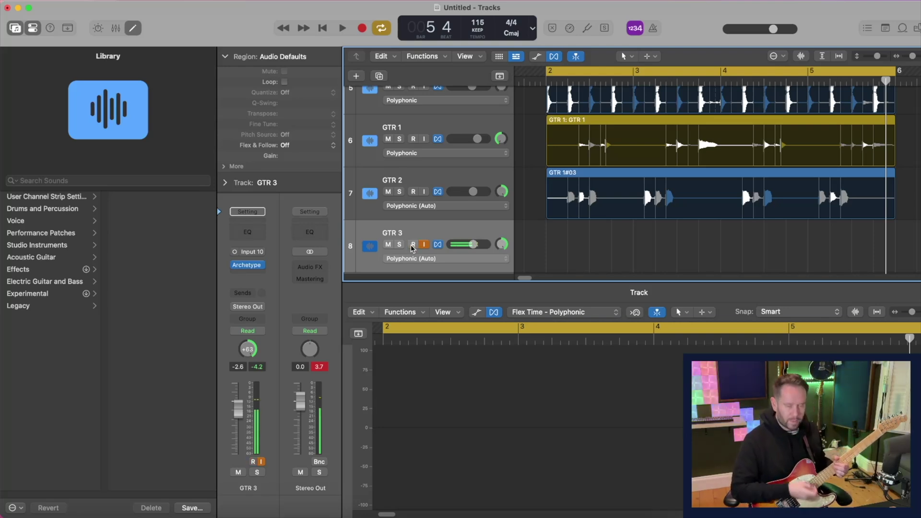
pyautogui.press('r')
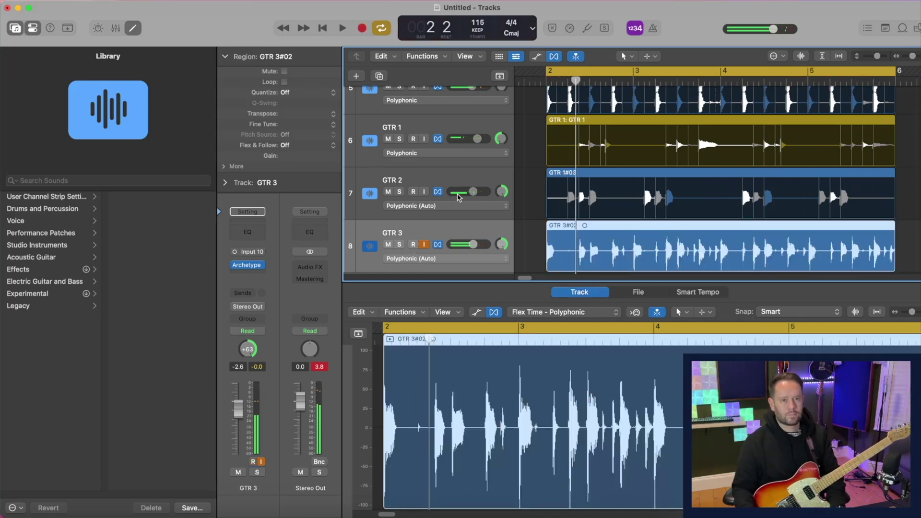
# Quantize the GTR 3 recording to 1/16 Note and play it back with the other tracks
pyautogui.click(307, 93)
pyautogui.click(315, 158)
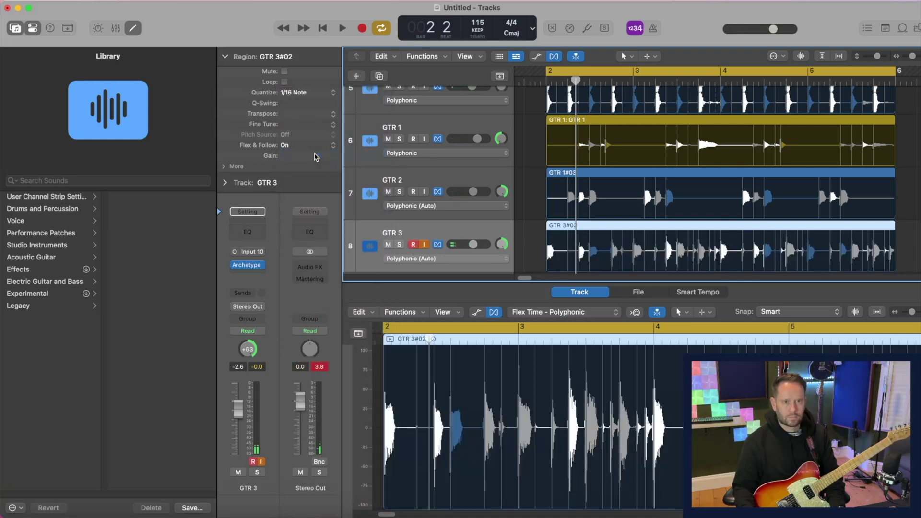
pyautogui.press('space')
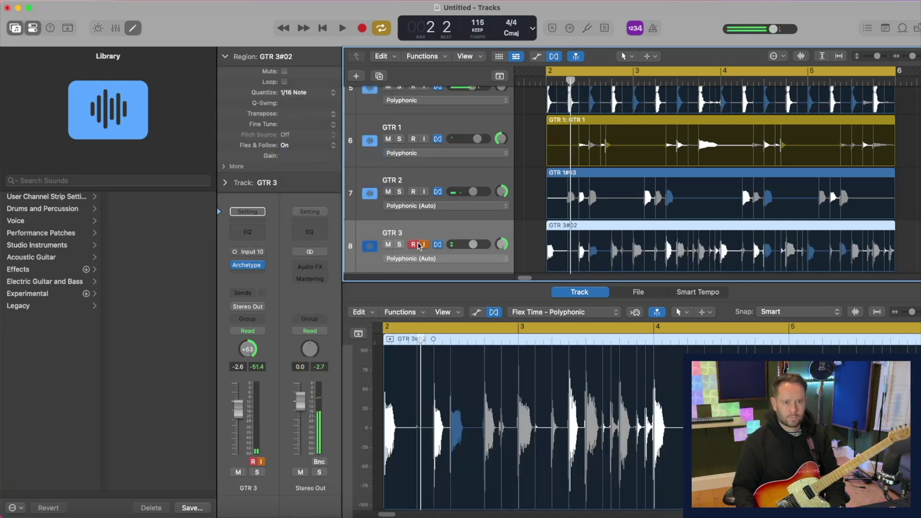
pyautogui.press('space')
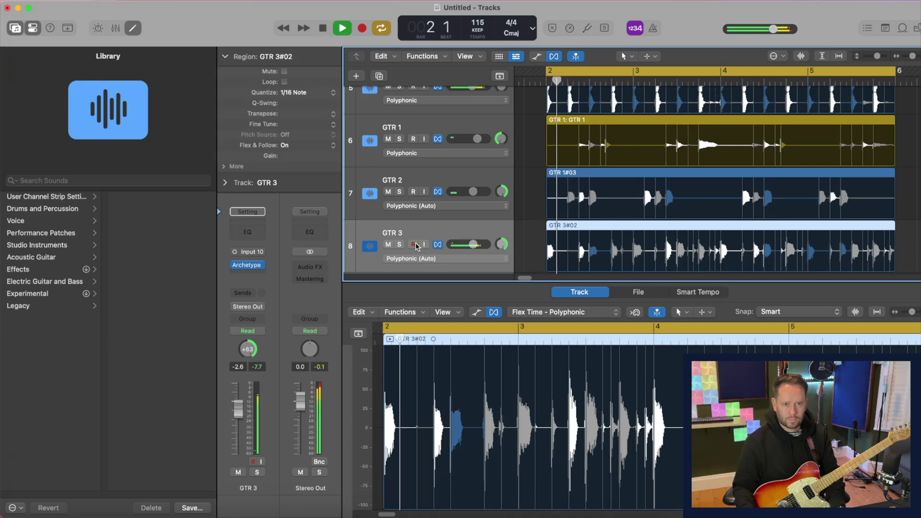
# Balance the guitars by lowering GTR 3 and slightly lowering GTR 1, and set GTR 2's volume to -2.1 dB
pyautogui.moveTo(473, 244); pyautogui.dragTo(465, 244)
pyautogui.moveTo(478, 140); pyautogui.dragTo(476, 139)
pyautogui.moveTo(474, 197); pyautogui.dragTo(475, 197)
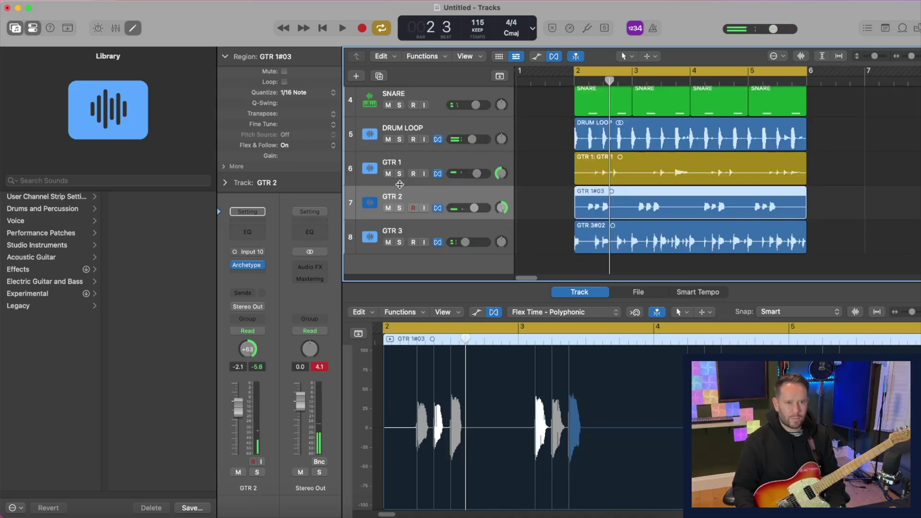
# Solo GTR 2 and insert a Channel EQ after its amp plug-in, listening to the guitar alone
pyautogui.click(399, 208)
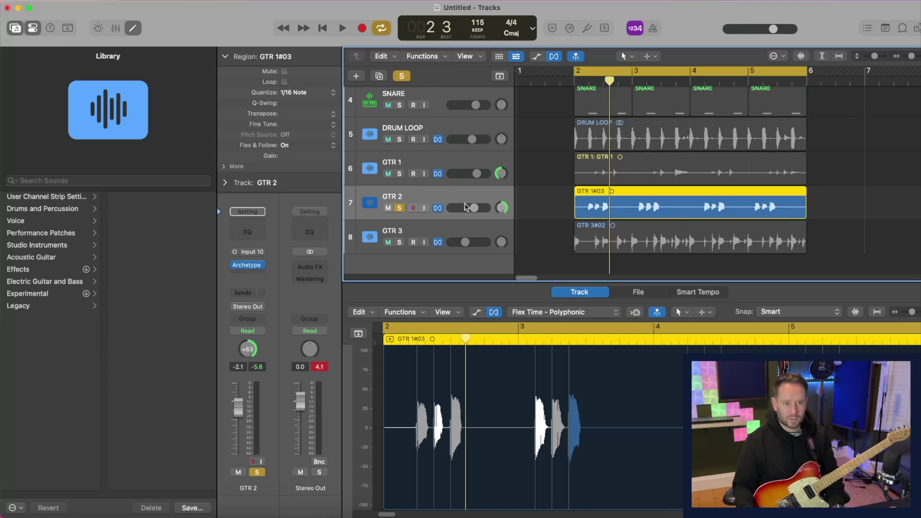
pyautogui.press('space')
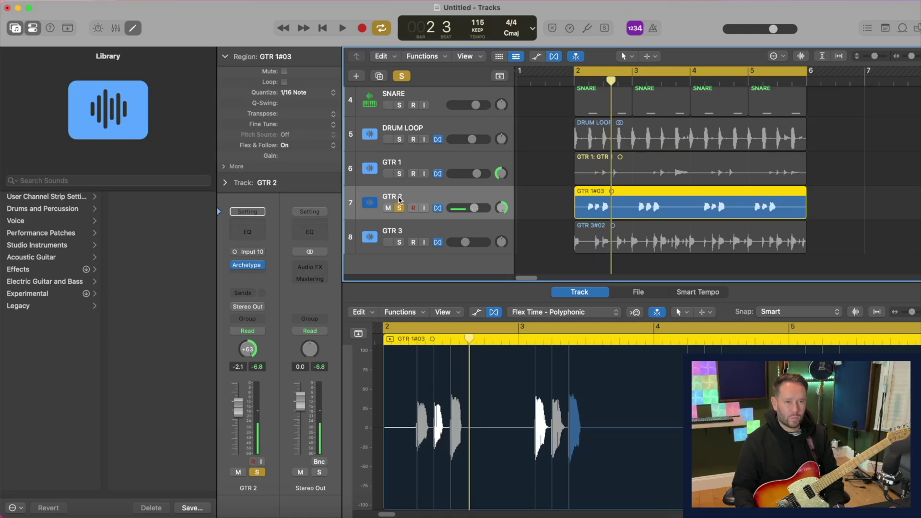
pyautogui.click(255, 236)
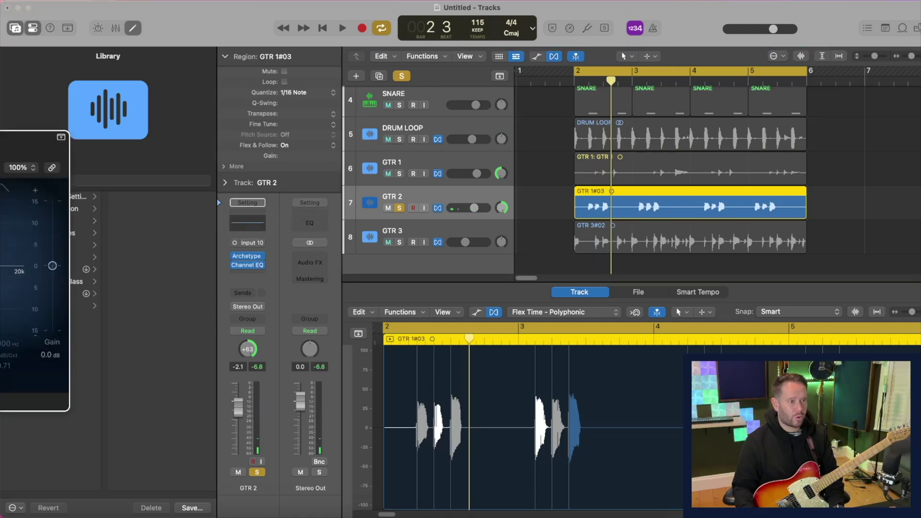
pyautogui.press('space')
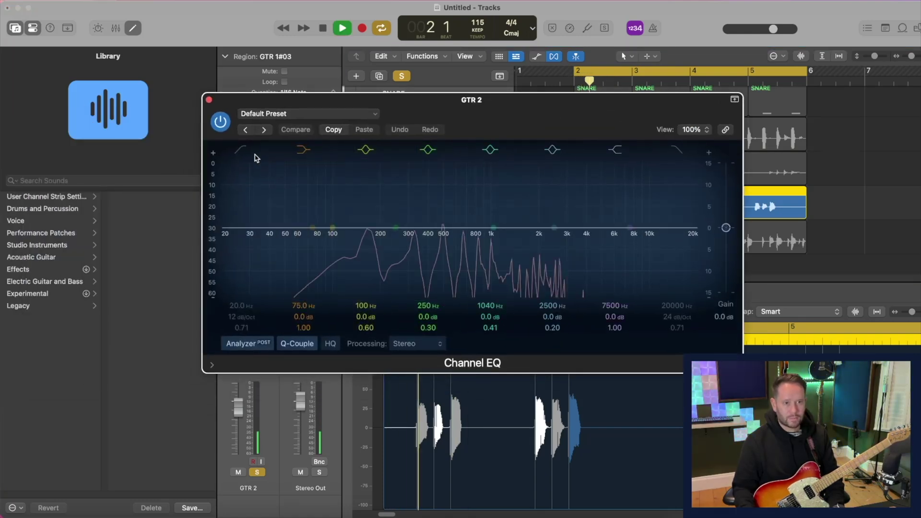
# Enable the low cut in GTR 2's Channel EQ at 515 Hz, 12 dB/Oct, with a Q of 0.83
pyautogui.press('space')
pyautogui.click(241, 154)
pyautogui.moveTo(241, 237); pyautogui.dragTo(452, 206)
pyautogui.press('space')
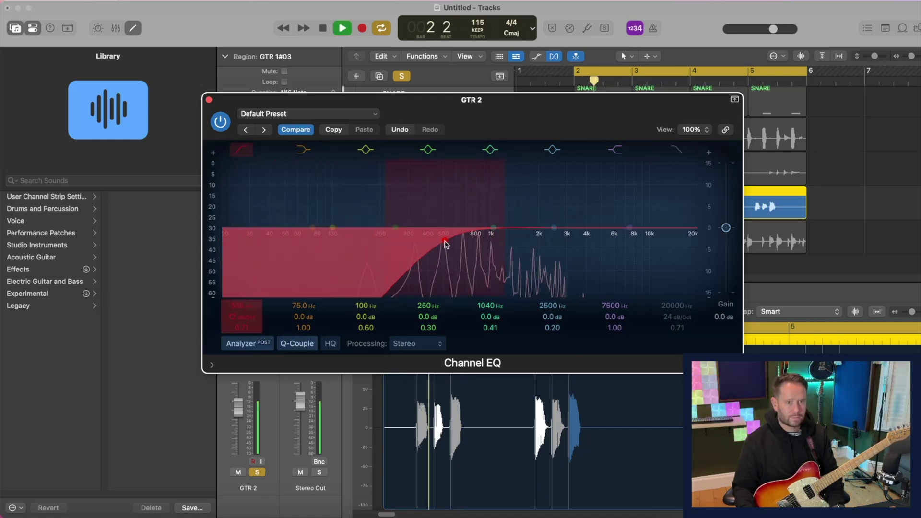
pyautogui.moveTo(443, 241); pyautogui.dragTo(443, 237)
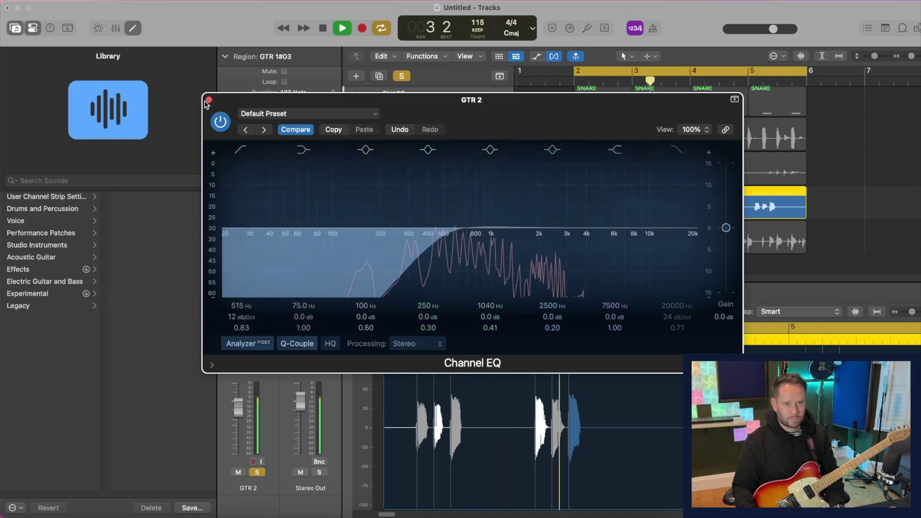
# Close GTR 2's Channel EQ, then switch to Splice and transpose all samples to the key of E
pyautogui.press('super+w')
pyautogui.press('space')
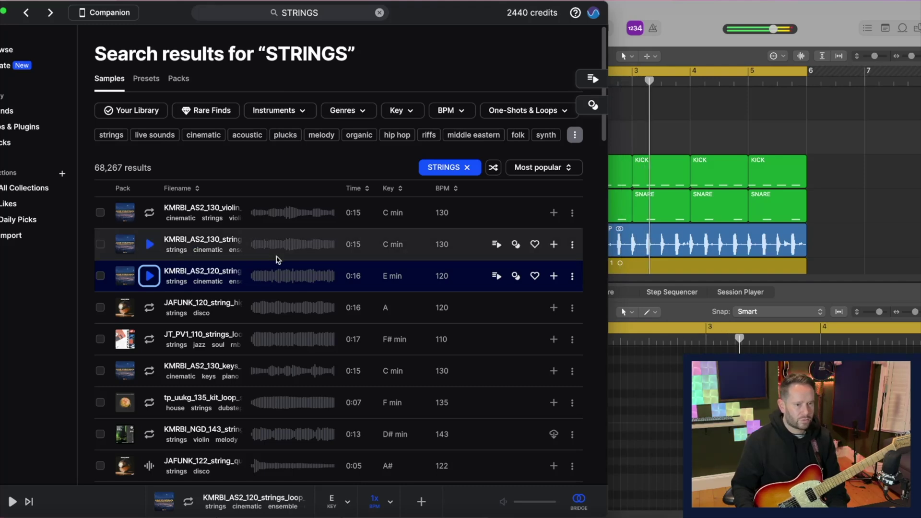
pyautogui.click(348, 503)
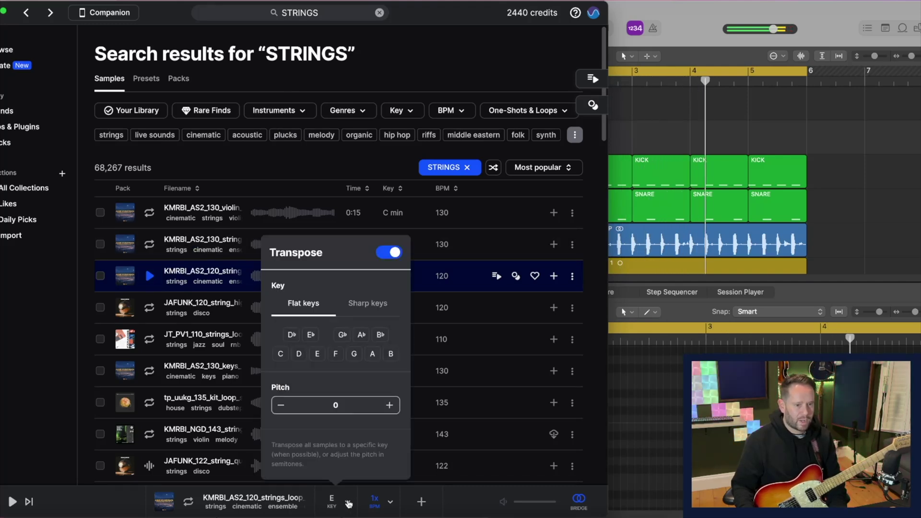
pyautogui.click(317, 355)
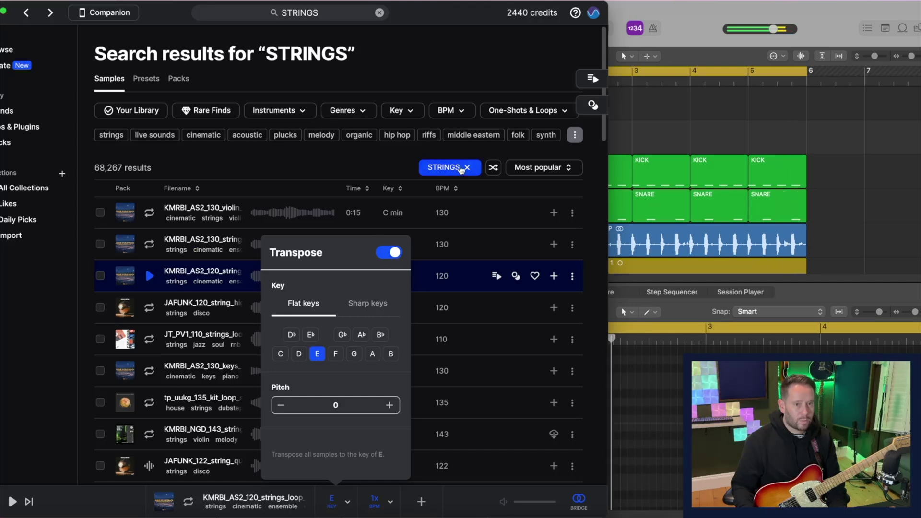
pyautogui.click(479, 90)
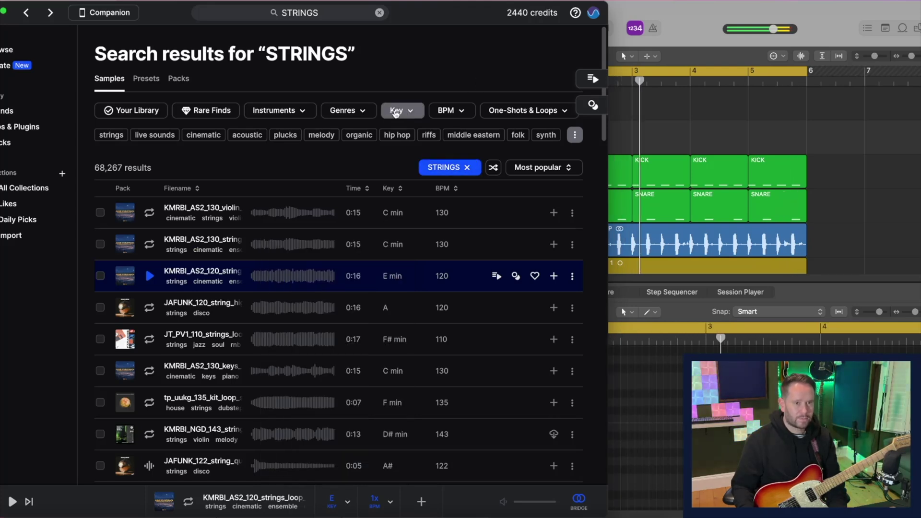
# Filter the STRINGS sample results to minor keys
pyautogui.click(396, 113)
pyautogui.click(486, 208)
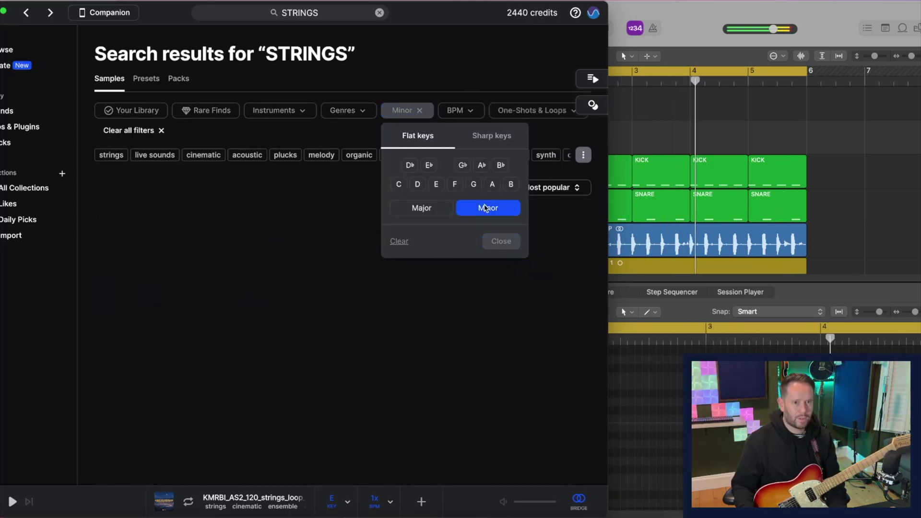
pyautogui.click(499, 242)
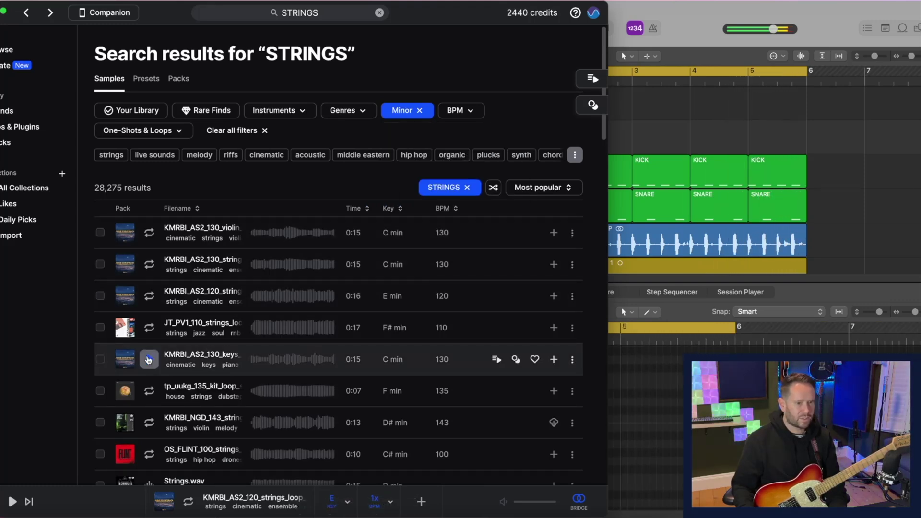
# Audition the minor-key results against the groove, including the KMRBI_AS2 piano and string loops and the AHH_90 cello loop
pyautogui.click(149, 360)
pyautogui.scroll(-3, 153, 357)
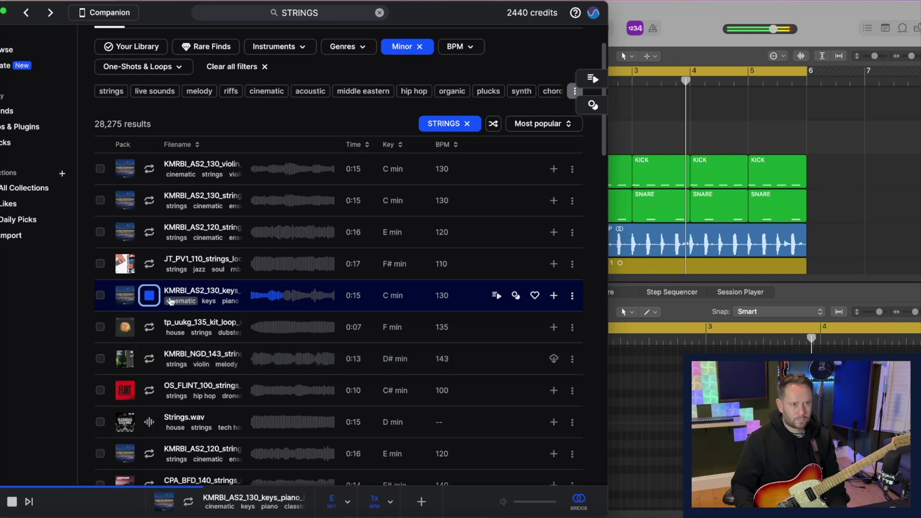
pyautogui.scroll(2, 163, 312)
pyautogui.click(151, 252)
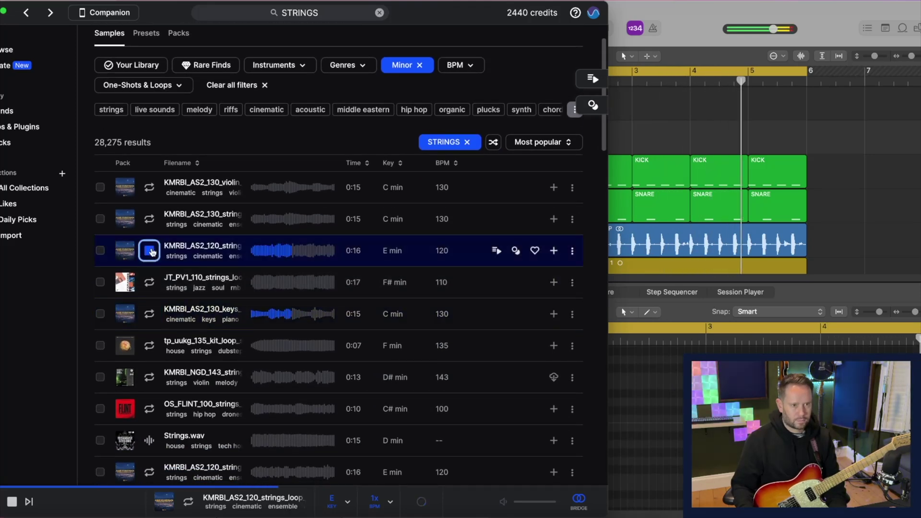
pyautogui.click(150, 220)
pyautogui.scroll(-1, 171, 294)
pyautogui.scroll(-5, 171, 294)
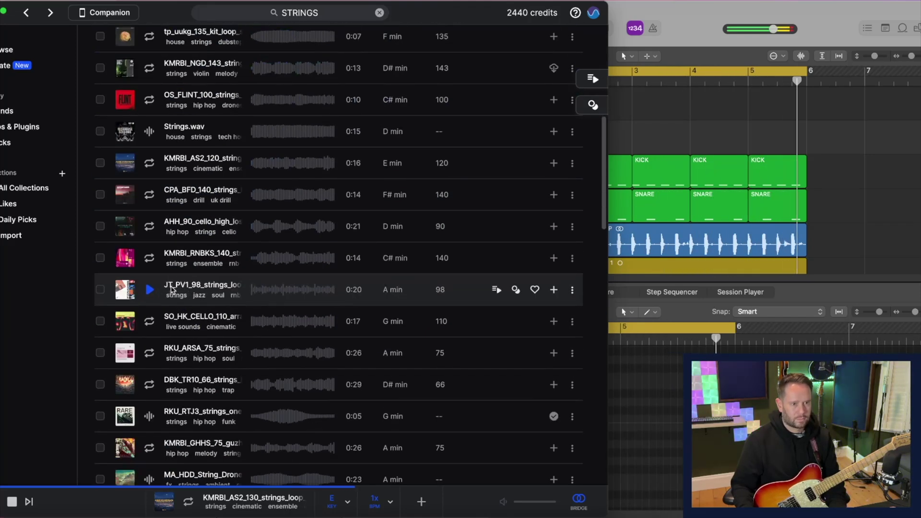
pyautogui.click(149, 321)
# Search the sample library for STRINGS HITS
pyautogui.click(328, 15)
pyautogui.write('HITS')
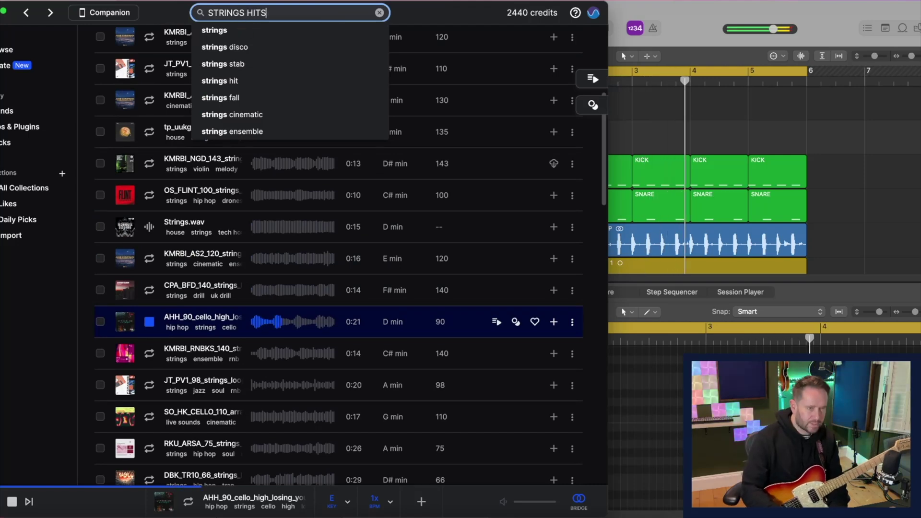
pyautogui.press('Return')
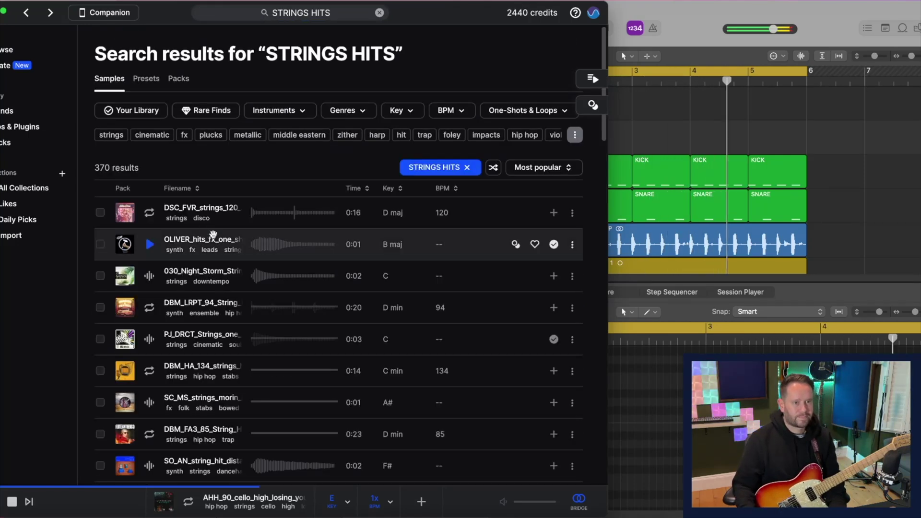
# Audition the DSC_FVR_strings_120 disco loop and add it to the Logic project on a new track at bar 2
pyautogui.click(152, 213)
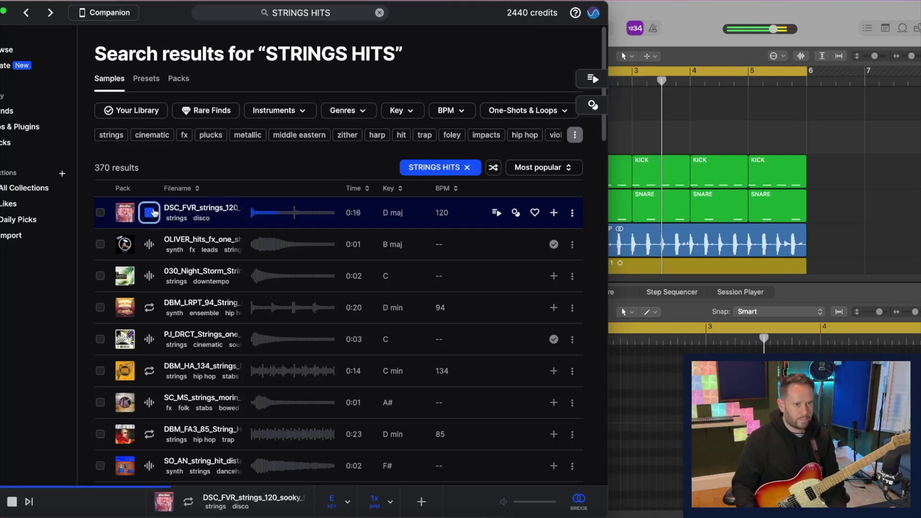
pyautogui.click(154, 212)
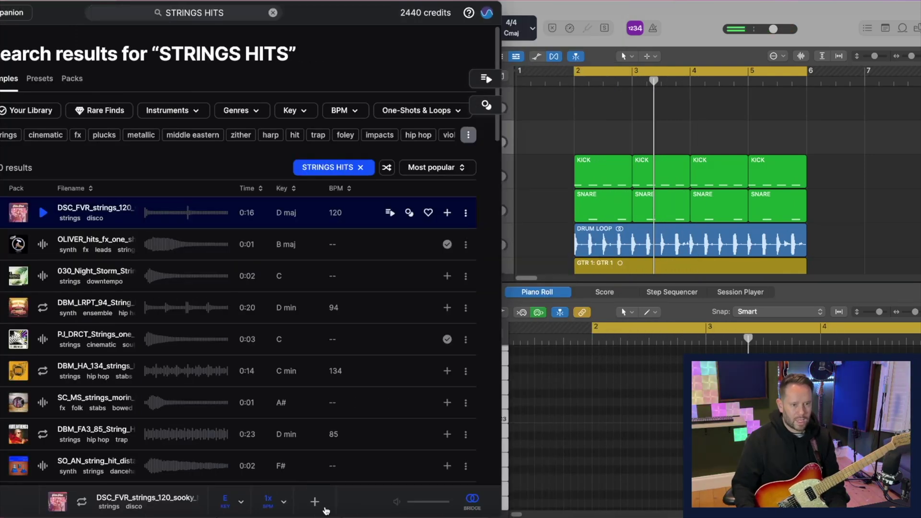
pyautogui.scroll(-5, 584, 201)
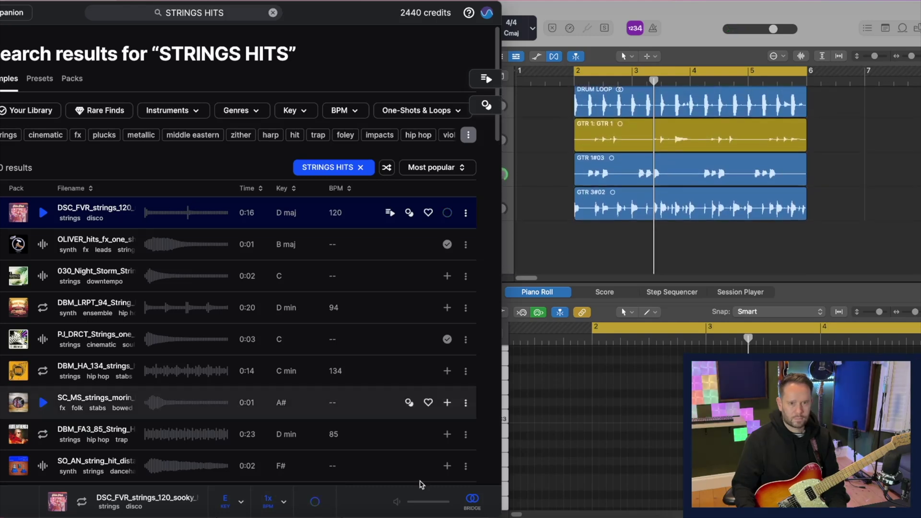
pyautogui.moveTo(322, 503); pyautogui.dragTo(577, 245)
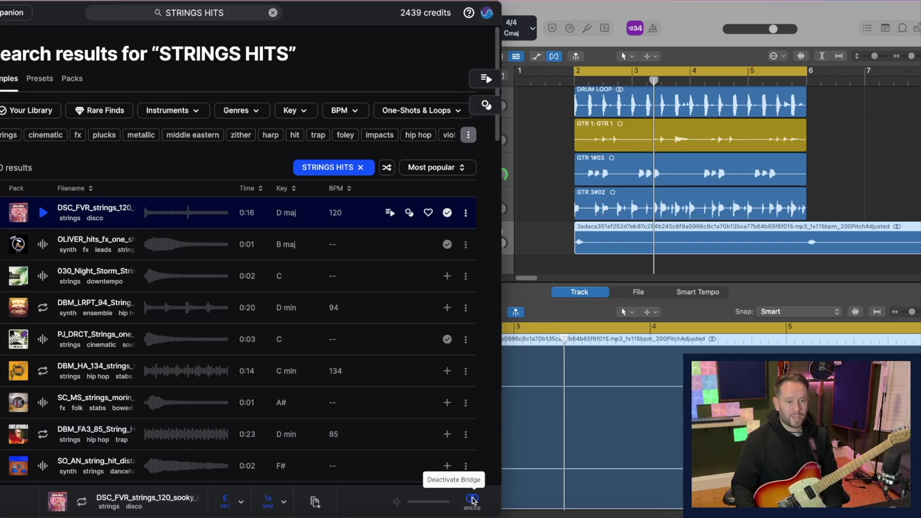
# Deactivate Bridge, audition the OLIVER disco string stab one-shot and add it to the Logic project on a new track at bar 2
pyautogui.click(472, 500)
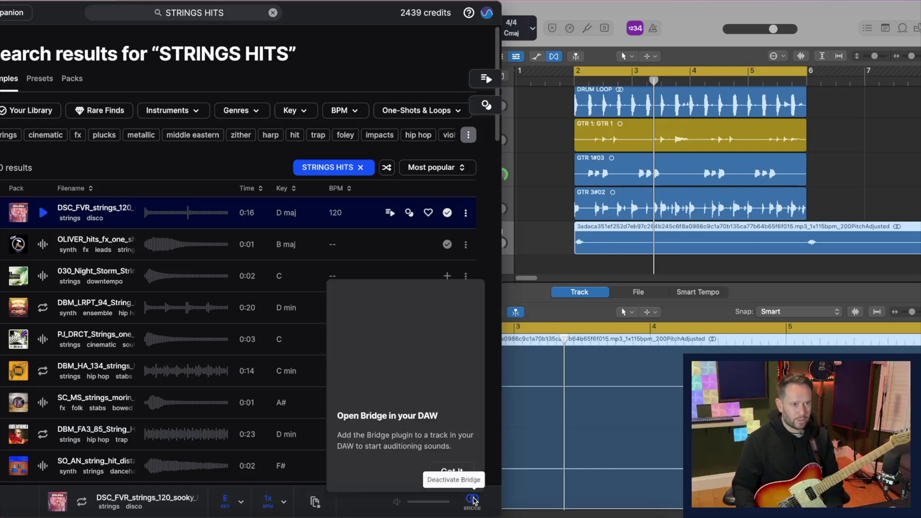
pyautogui.click(460, 472)
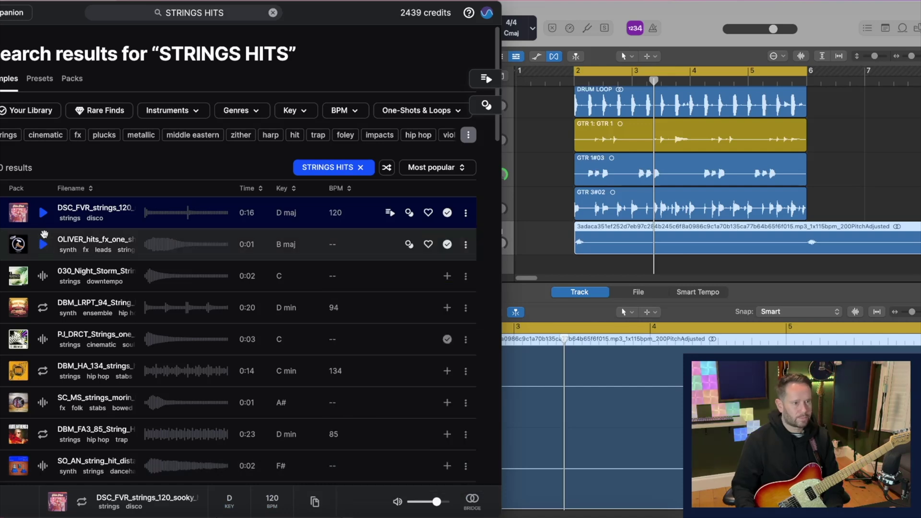
pyautogui.click(44, 244)
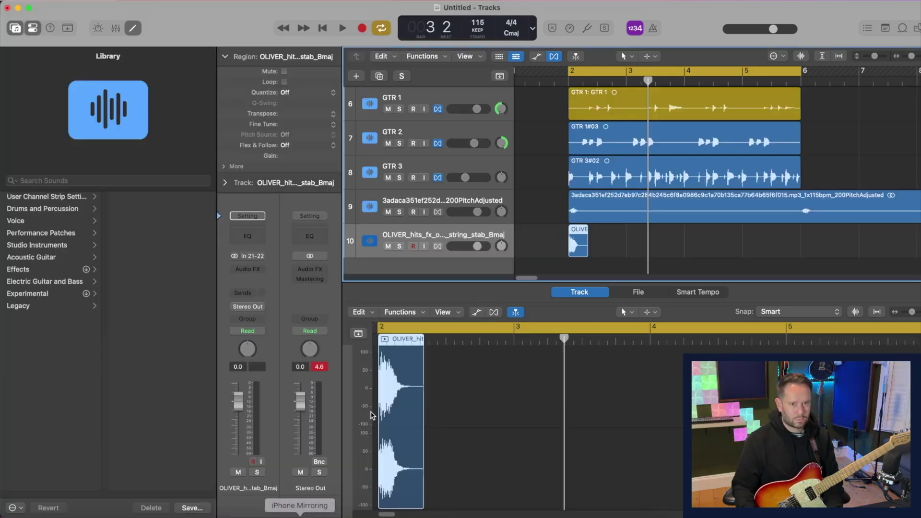
# Play the groove and lower the OLIVER string stab track's volume to -13.4 dB
pyautogui.press('space')
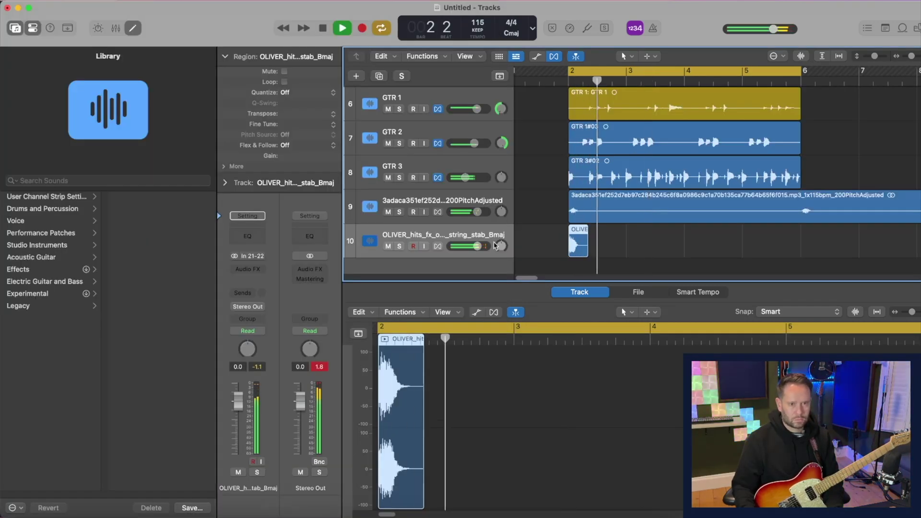
pyautogui.moveTo(477, 246); pyautogui.dragTo(466, 246)
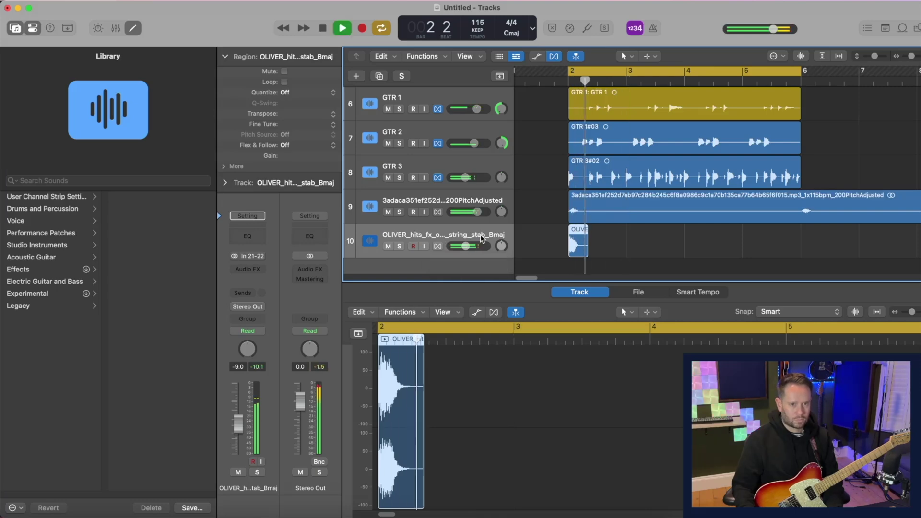
pyautogui.press('space')
pyautogui.moveTo(340, 4); pyautogui.dragTo(282, 4)
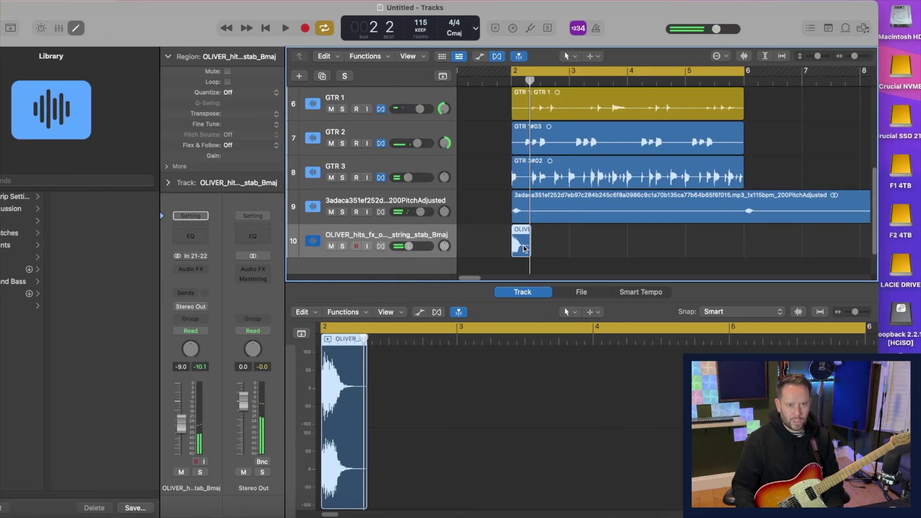
pyautogui.moveTo(408, 246); pyautogui.dragTo(406, 246)
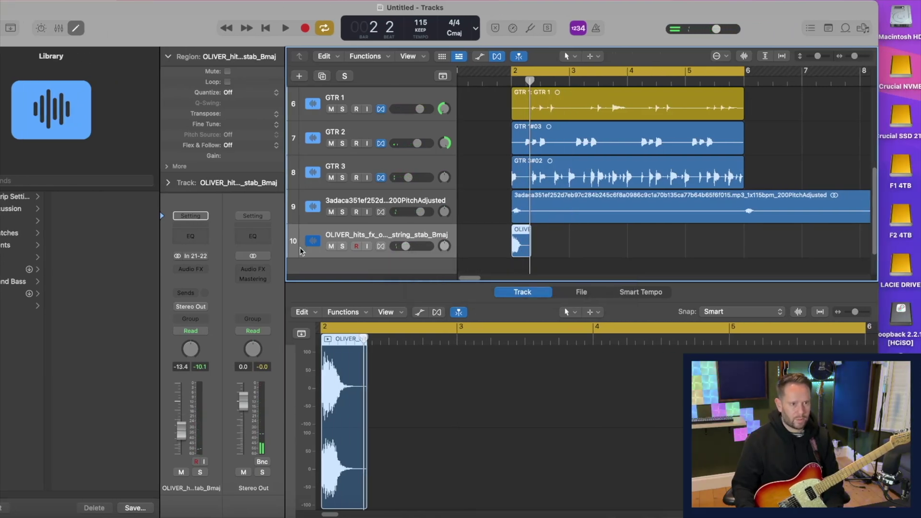
# Insert the Blackhole reverb on the OLIVER string stab track and listen to it with the groove
pyautogui.click(191, 269)
pyautogui.click(240, 212)
pyautogui.press('space')
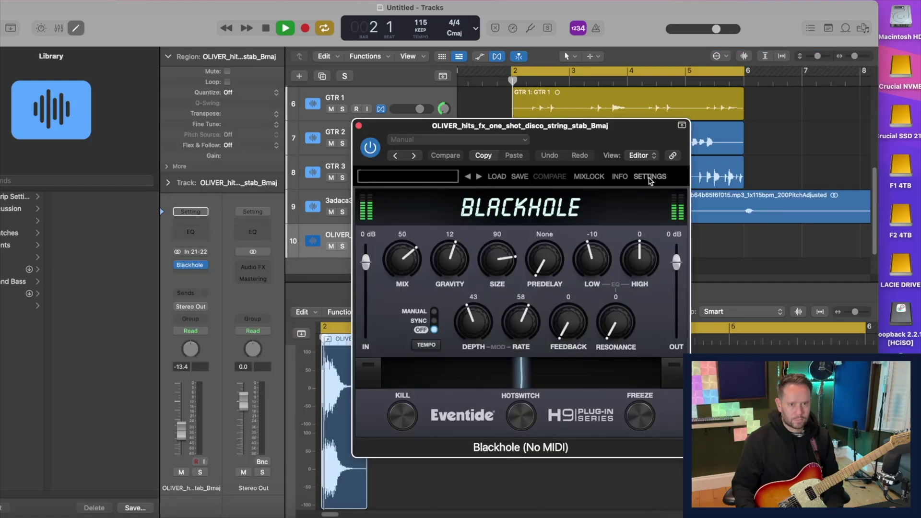
pyautogui.press('space')
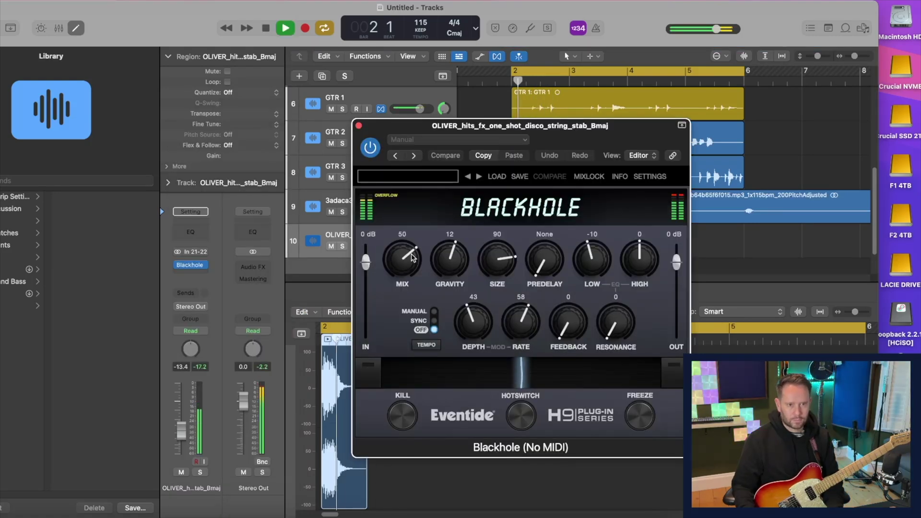
pyautogui.click(359, 127)
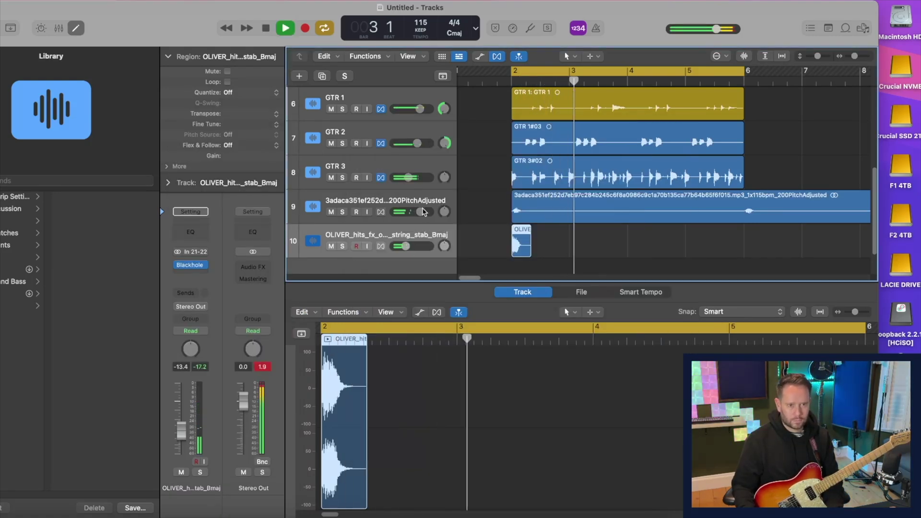
# Lower the string hit loop track to -2.1 dB and rename the two string tracks HIT 1 and HIT 2
pyautogui.doubleClick(402, 200)
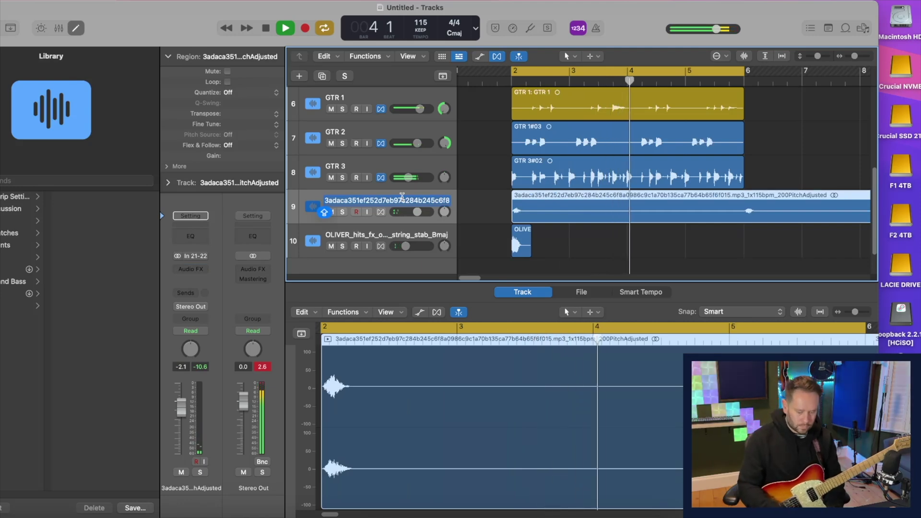
pyautogui.write('HOT 1')
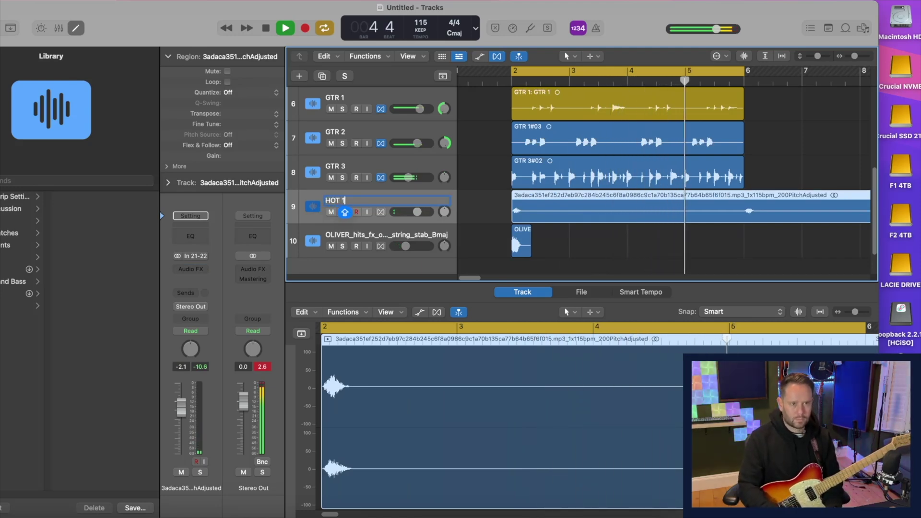
pyautogui.press('BackSpace')
pyautogui.press('BackSpace')
pyautogui.write('HI')
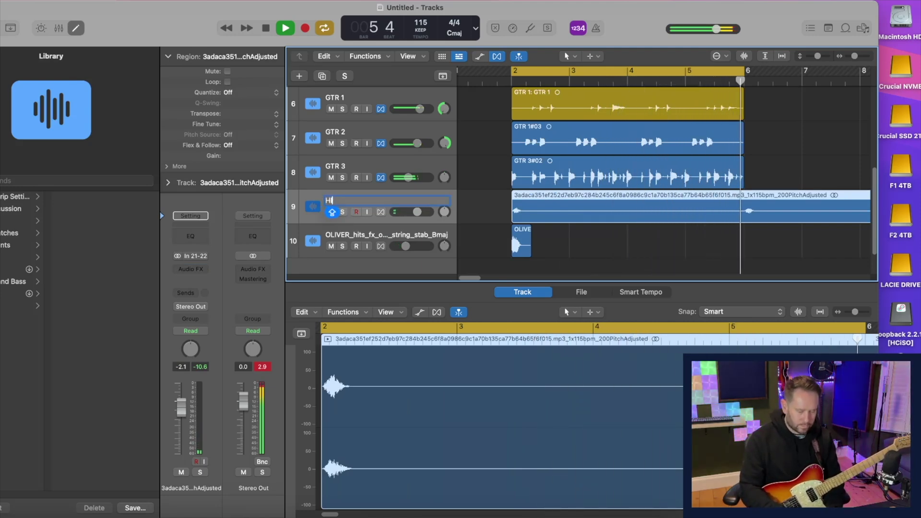
pyautogui.write('T 1')
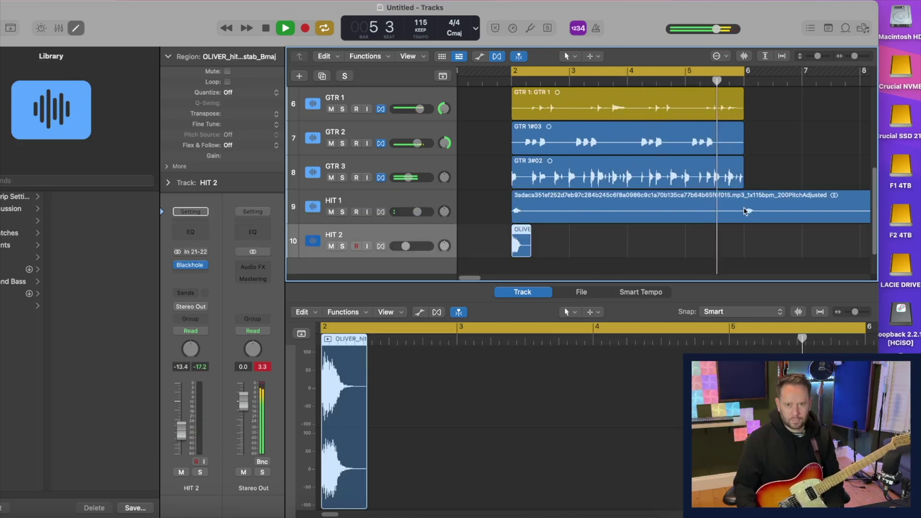
# Split the HIT 1 region at bar 6 and move the second hit to bar 4
pyautogui.doubleClick(747, 210)
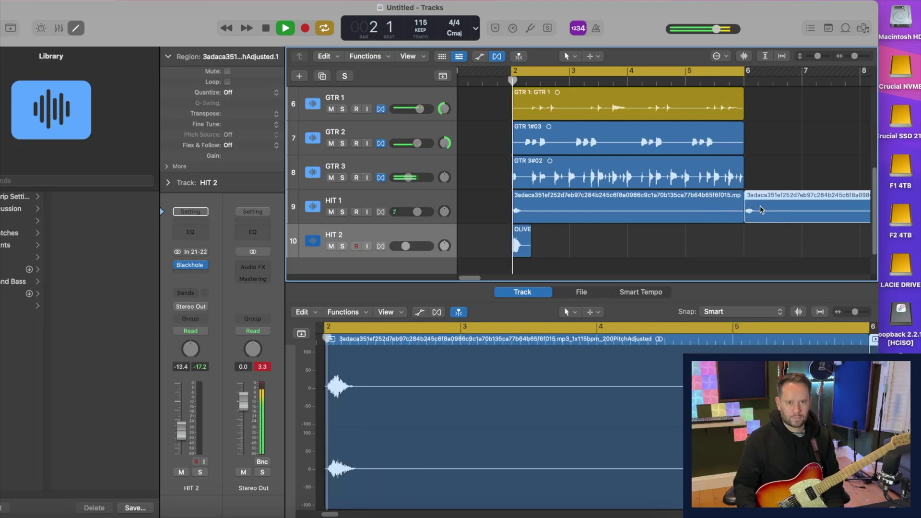
pyautogui.moveTo(760, 209); pyautogui.dragTo(654, 212)
pyautogui.click(660, 246)
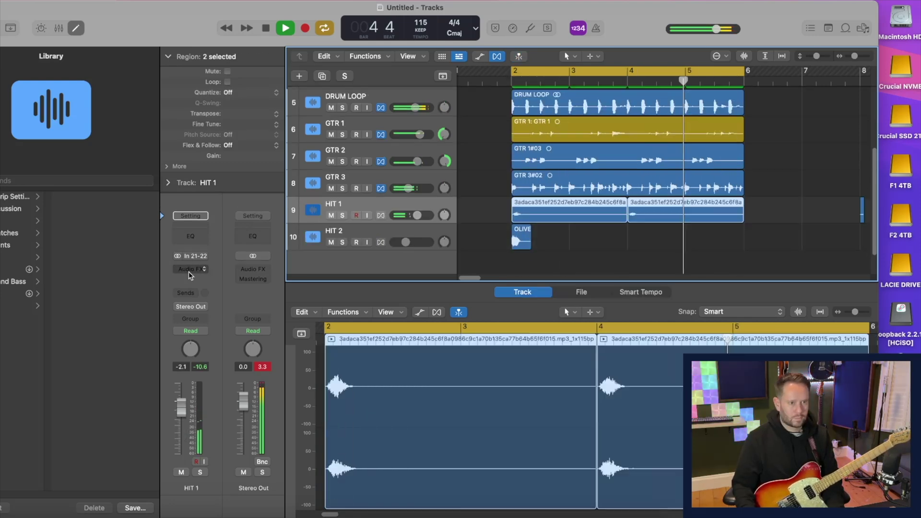
# Insert the Blackhole reverb on the HIT 1 track with its default settings
pyautogui.click(190, 270)
pyautogui.moveTo(283, 227)
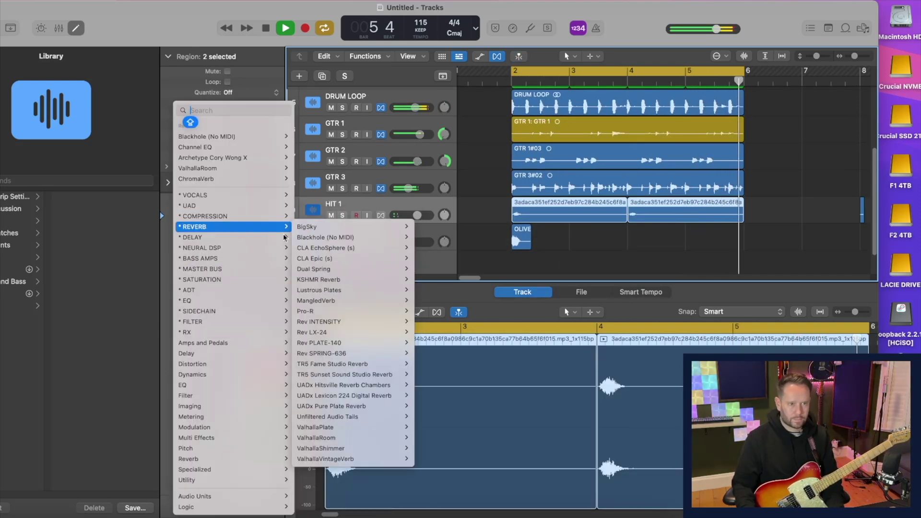
pyautogui.click(314, 237)
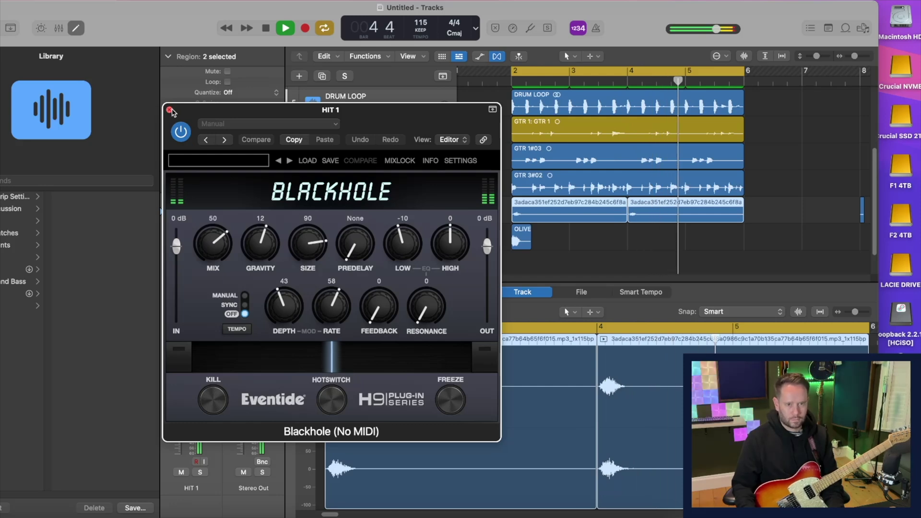
pyautogui.click(170, 111)
# Rehearse the bass part with the groove and record a four-bar take on the BASS track from bar 2 to bar 6
pyautogui.press('super+Left')
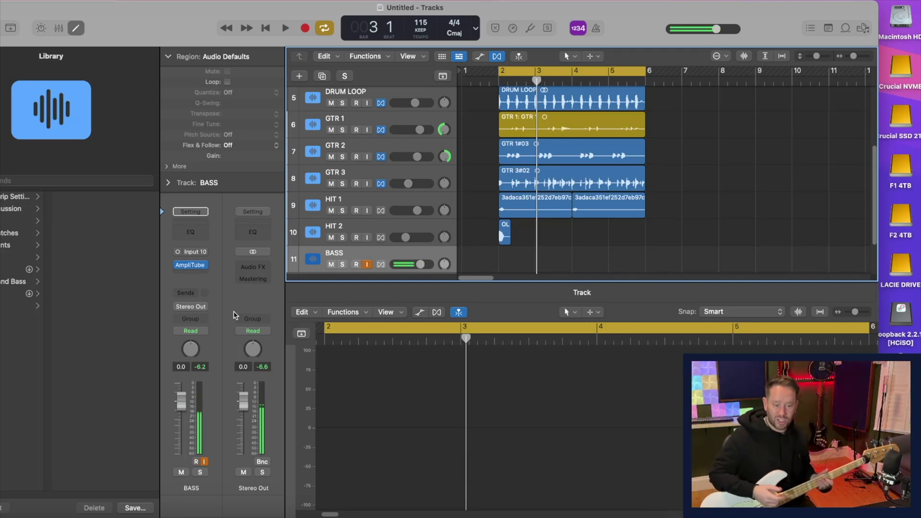
pyautogui.press('space')
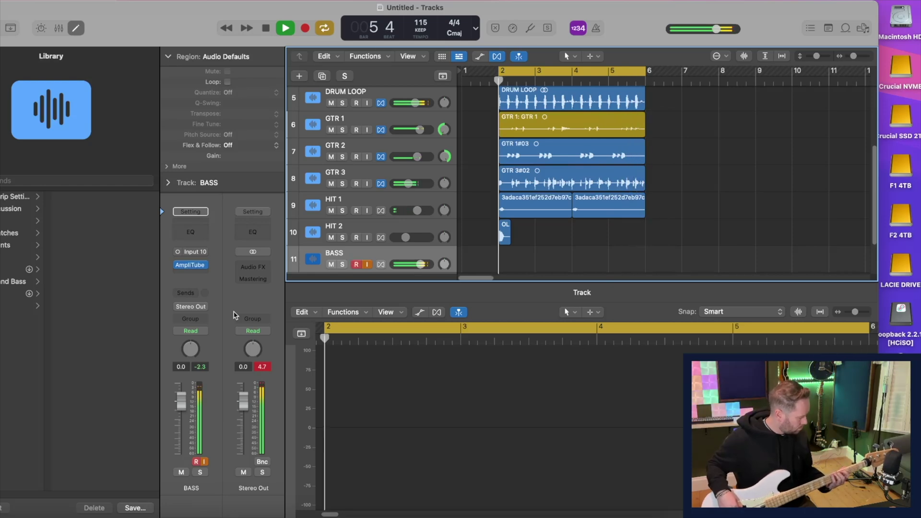
pyautogui.press('space')
pyautogui.press('r')
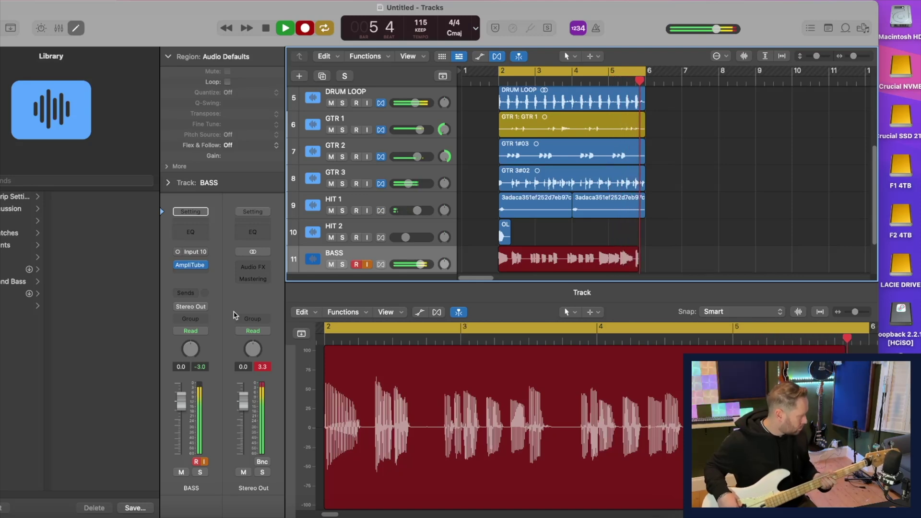
pyautogui.press('space')
pyautogui.click(556, 252)
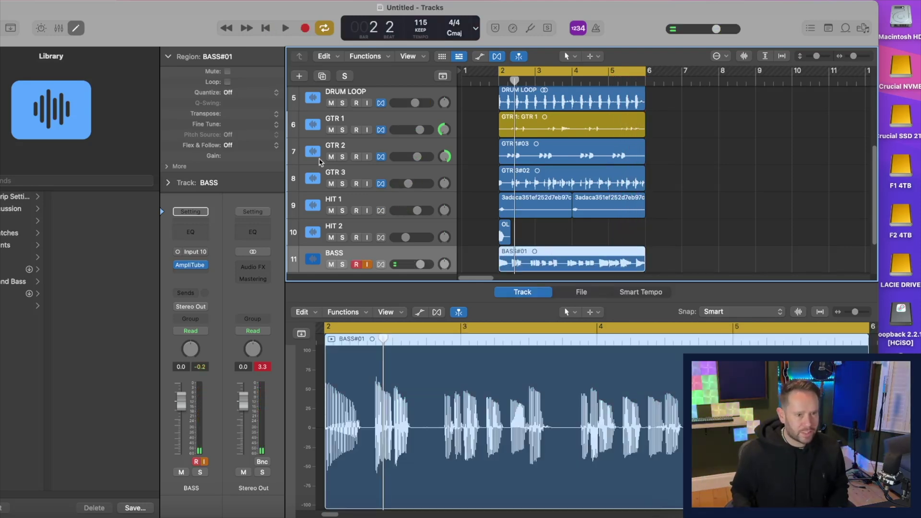
# Set the BASS track's flex mode to Polyphonic and quantize the recorded take to 1/16 Note, soloing it for checking
pyautogui.scroll(-5, 413, 216)
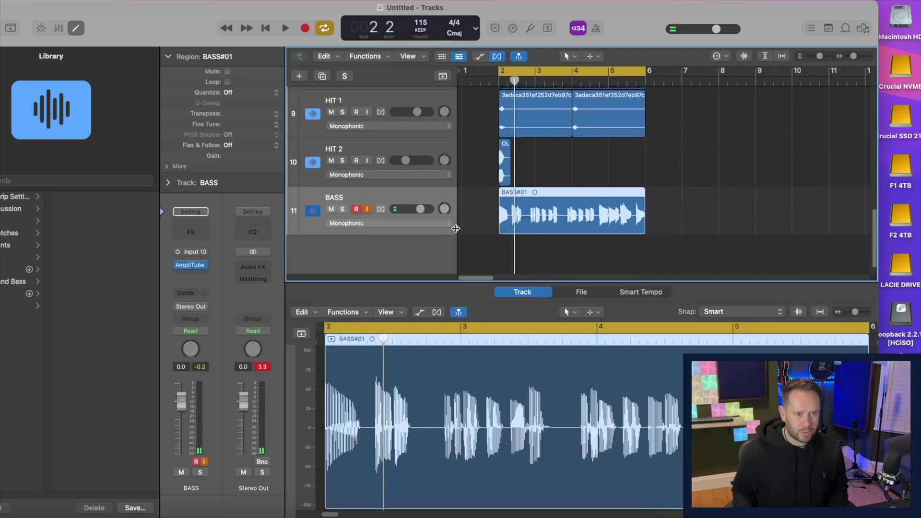
pyautogui.click(390, 206)
pyautogui.click(392, 236)
pyautogui.press('space')
pyautogui.hotkey('ctrl', 's')
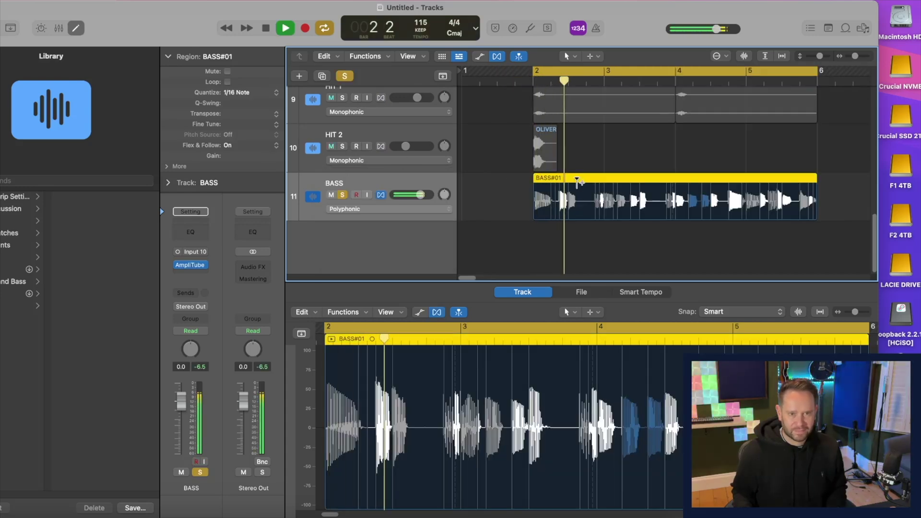
# Add flex markers on the short bass pickup notes just before bar 3 and bar 4 to correct their timing
pyautogui.press('space')
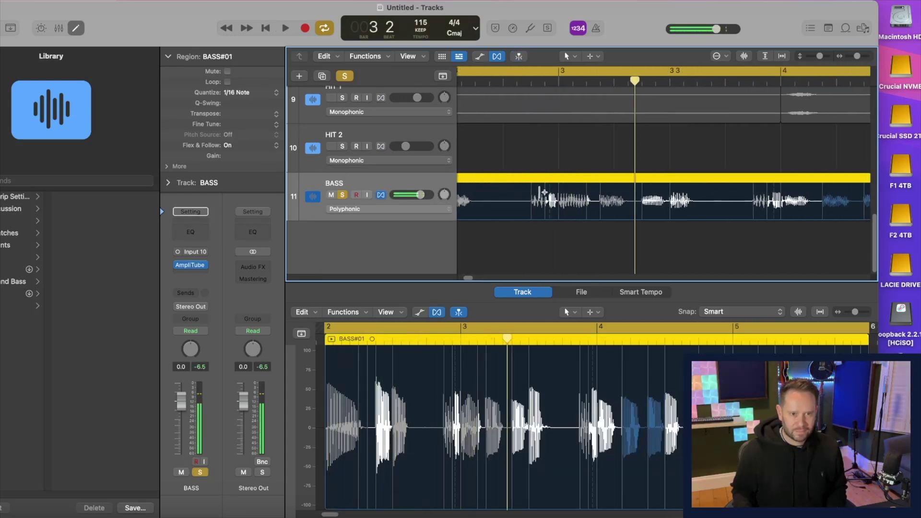
pyautogui.click(543, 188)
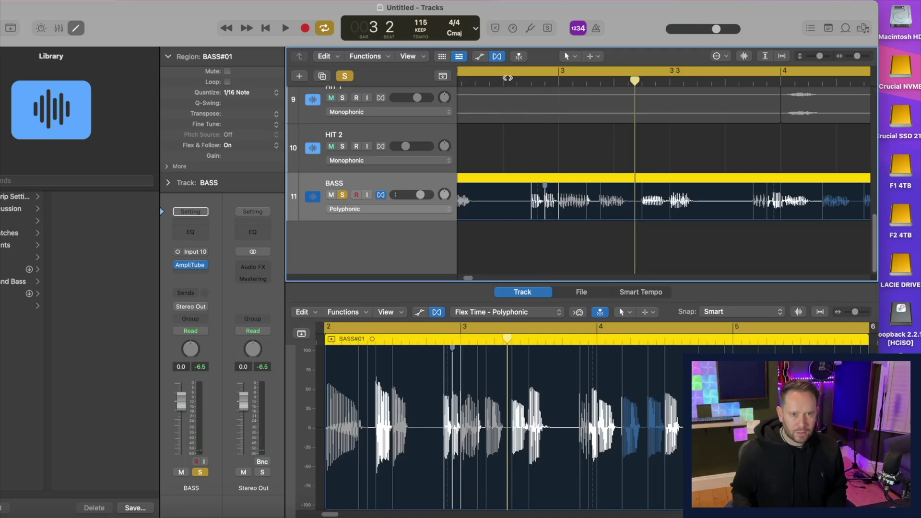
pyautogui.press('space')
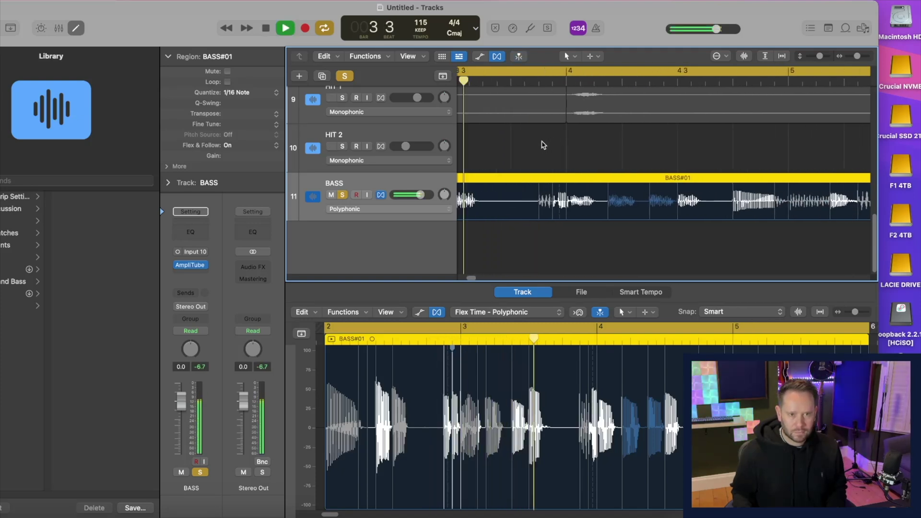
pyautogui.press('space')
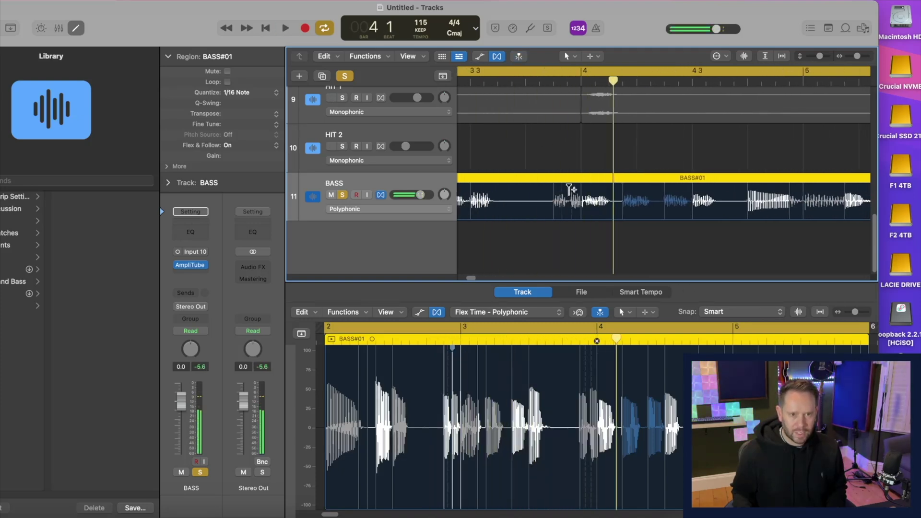
pyautogui.click(568, 191)
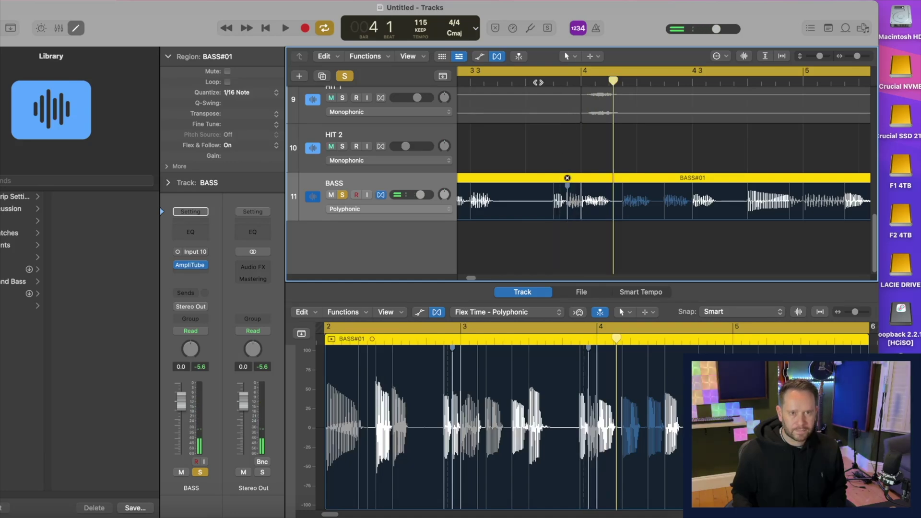
pyautogui.press('space')
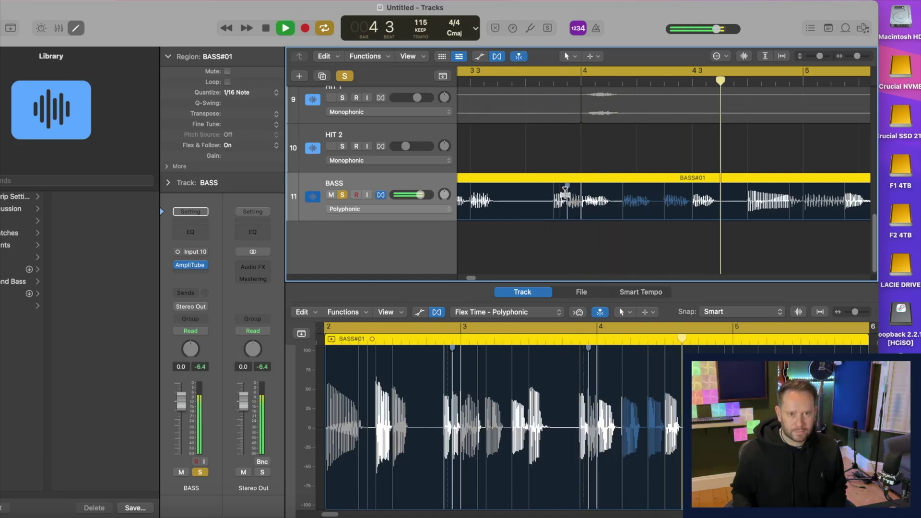
pyautogui.moveTo(567, 192); pyautogui.dragTo(567, 193)
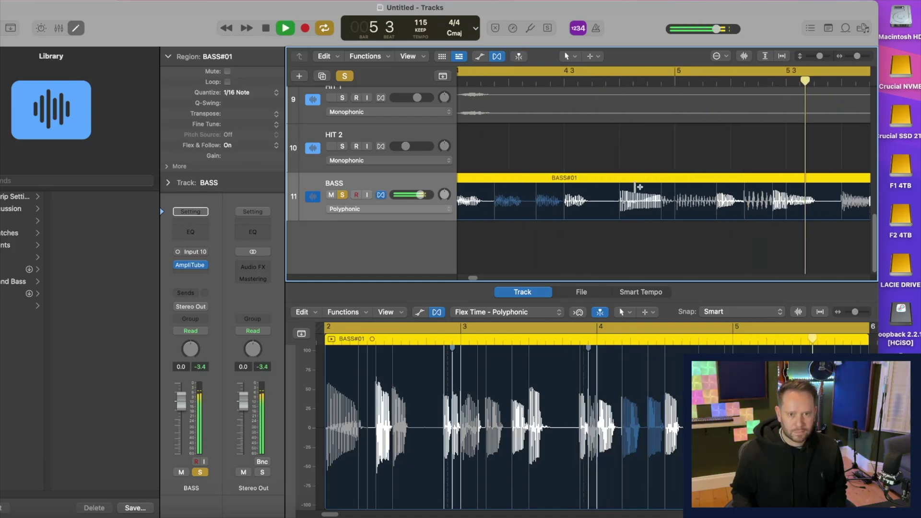
# Place flex markers on the bass notes around beat 2 of bar 5 to correct their timing, and play them back
pyautogui.press('space')
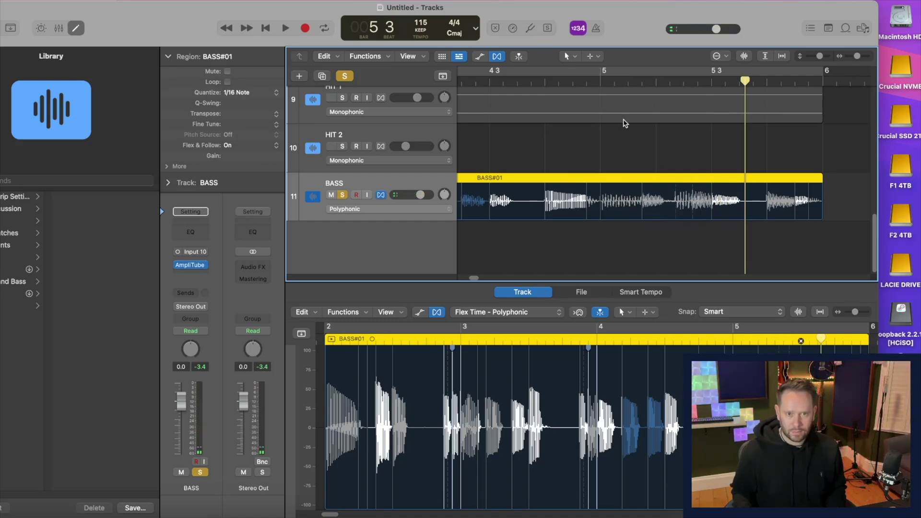
pyautogui.doubleClick(601, 78)
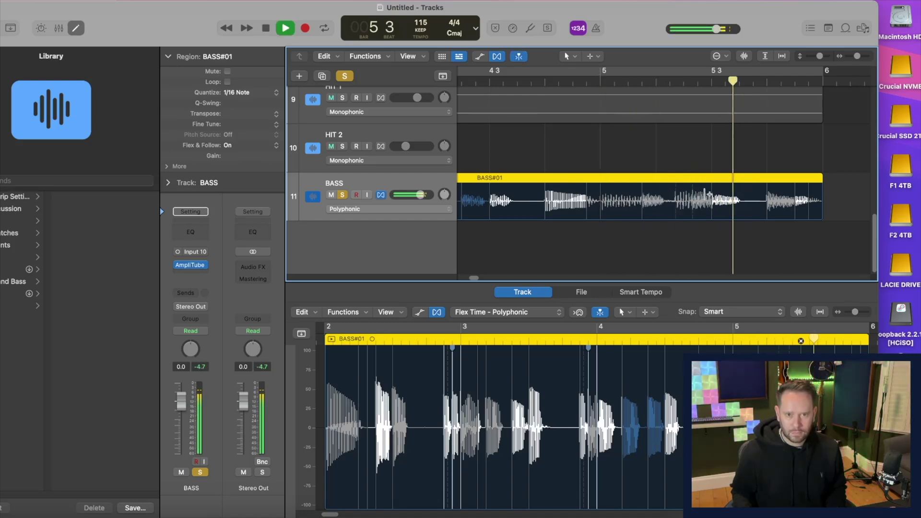
pyautogui.press('space')
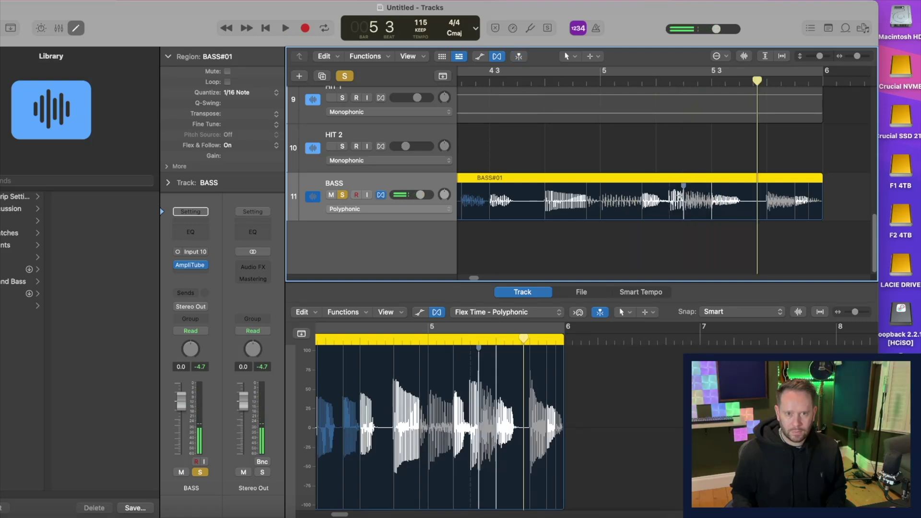
pyautogui.click(669, 197)
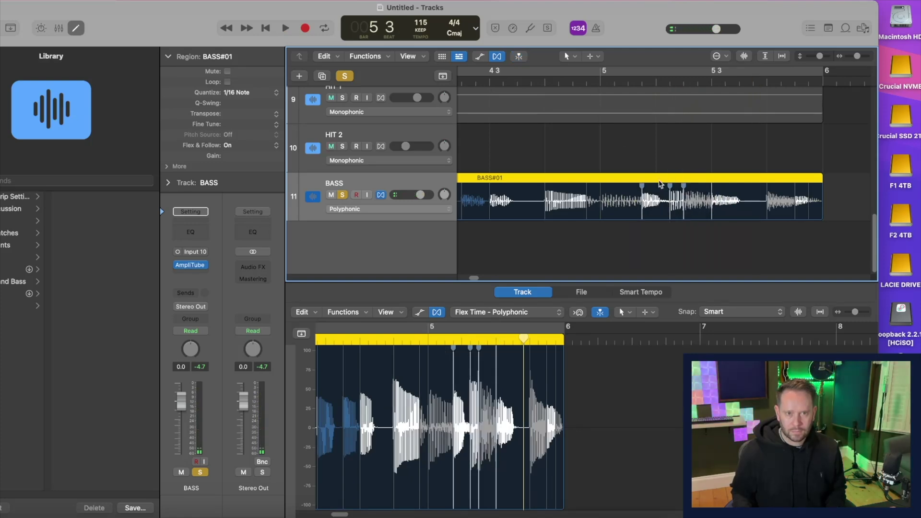
pyautogui.press('space')
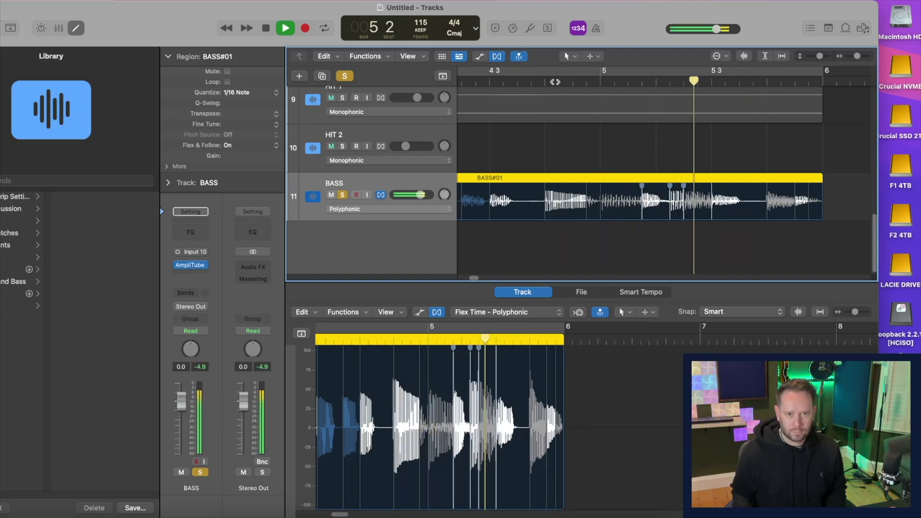
pyautogui.press('space')
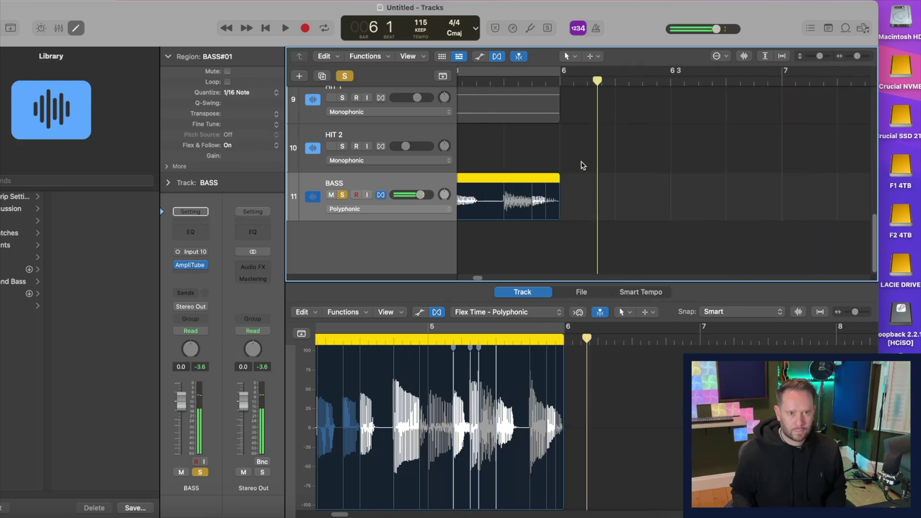
# Remove the stray flex markers from the final bass note and the long note before bar 5, and play the result
pyautogui.hscroll(-5, 590, 164)
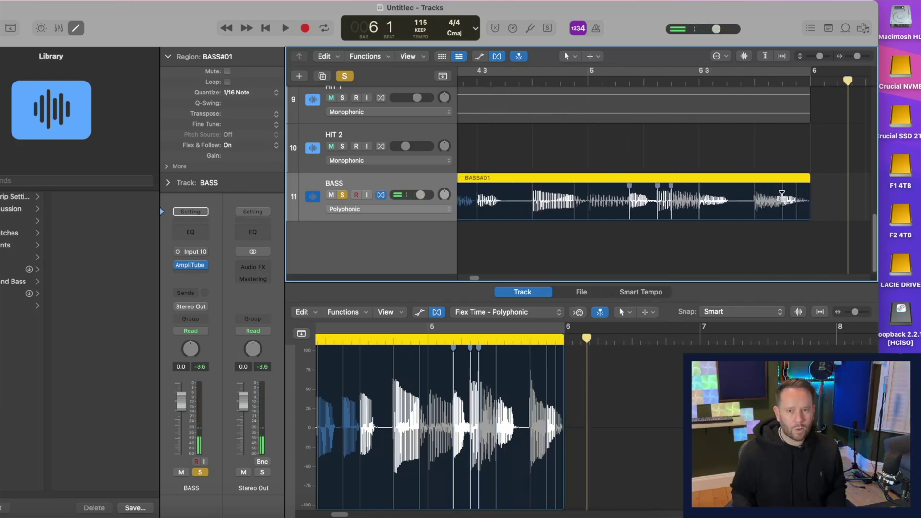
pyautogui.click(783, 193)
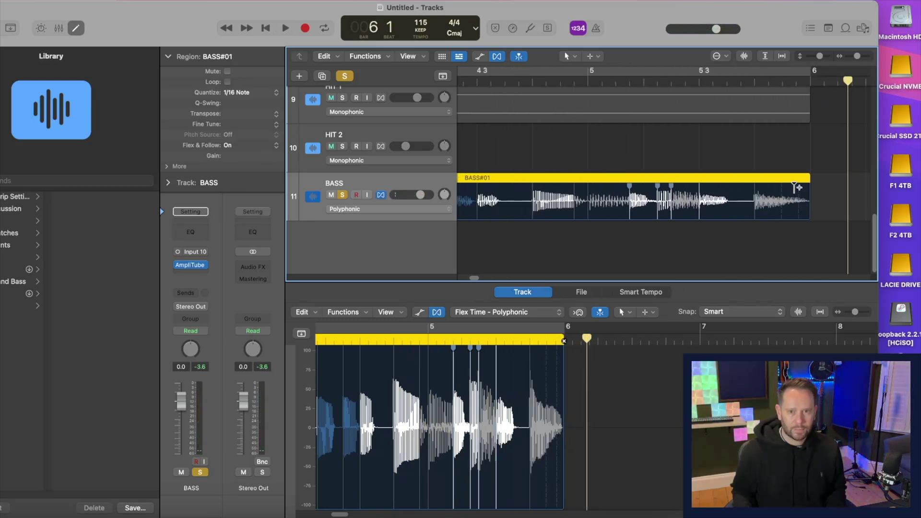
pyautogui.hscroll(-3, 726, 184)
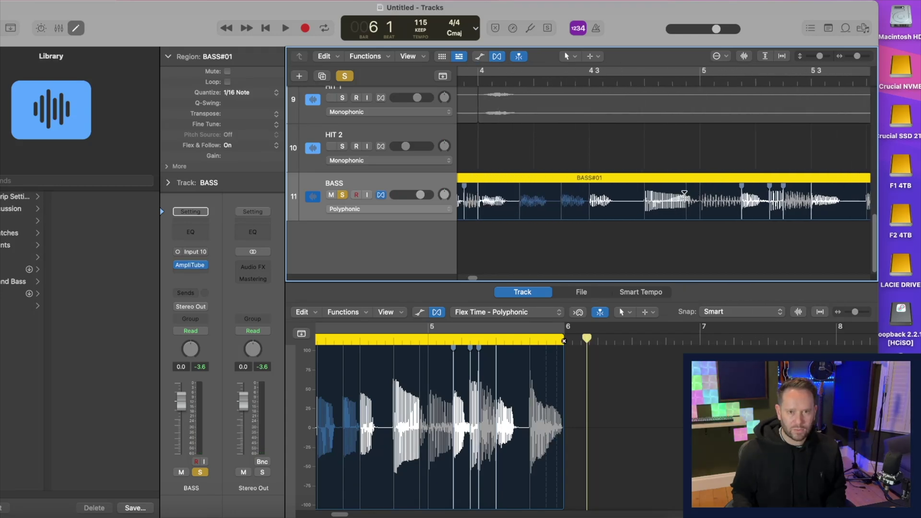
pyautogui.click(687, 191)
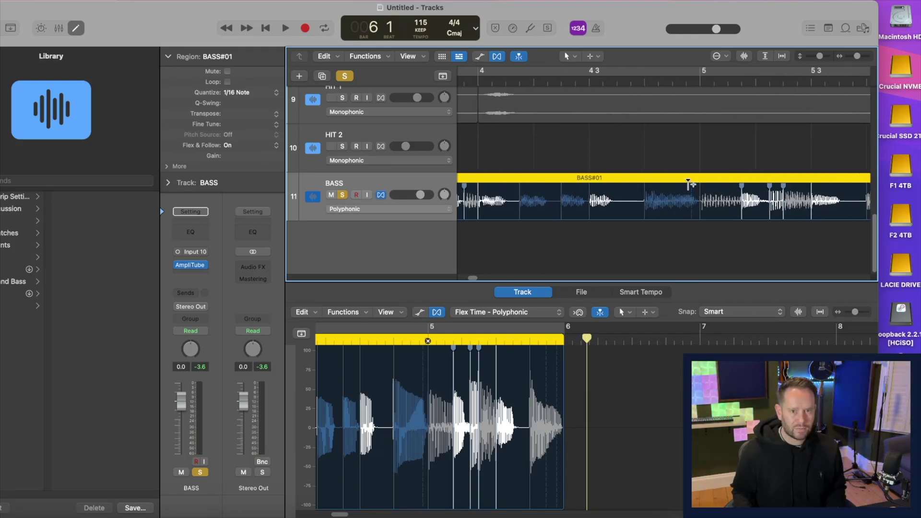
pyautogui.doubleClick(623, 84)
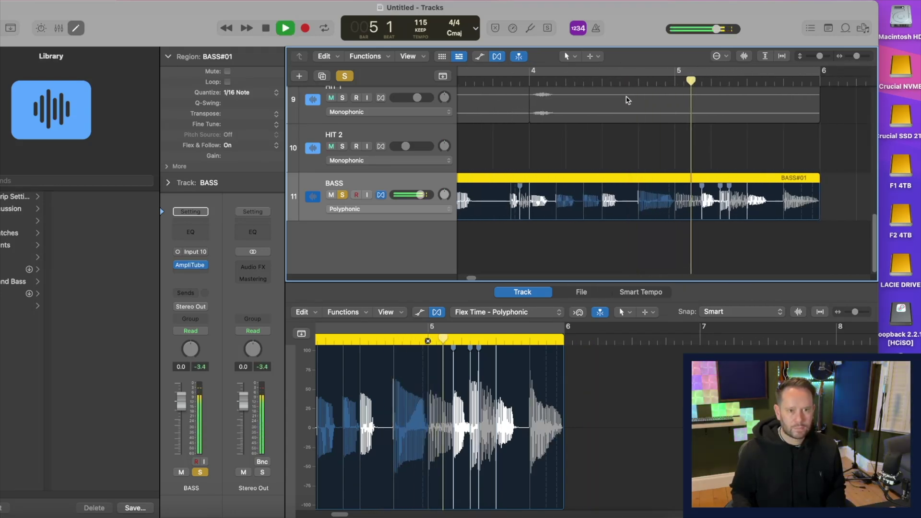
pyautogui.press('super+Left')
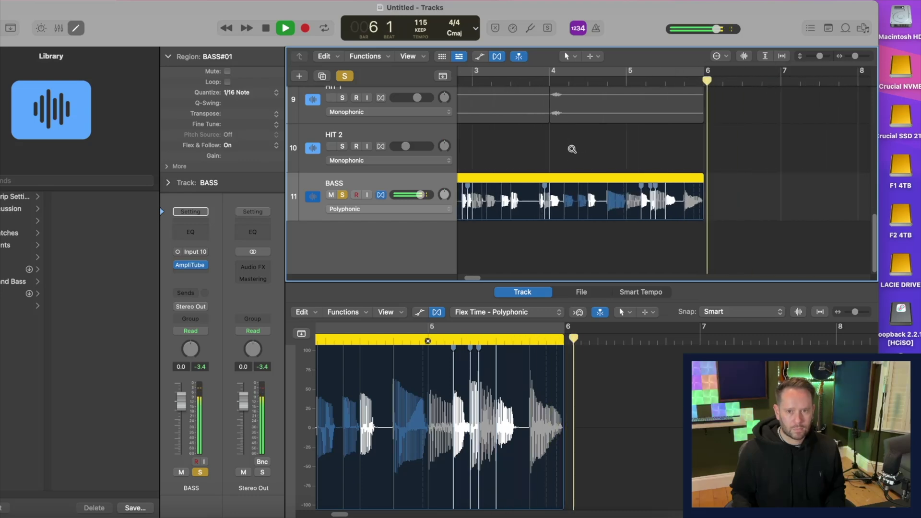
pyautogui.press('space')
# Unsolo the bass, turn the cycle back on for bars 2 to 6 and listen to the full groove
pyautogui.hscroll(-3, 632, 147)
pyautogui.hotkey('ctrl', 's')
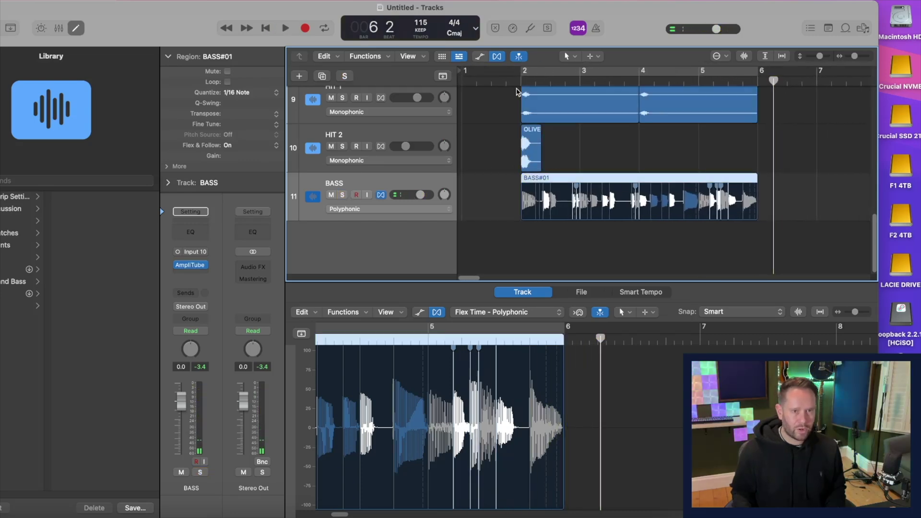
pyautogui.click(563, 72)
pyautogui.press('space')
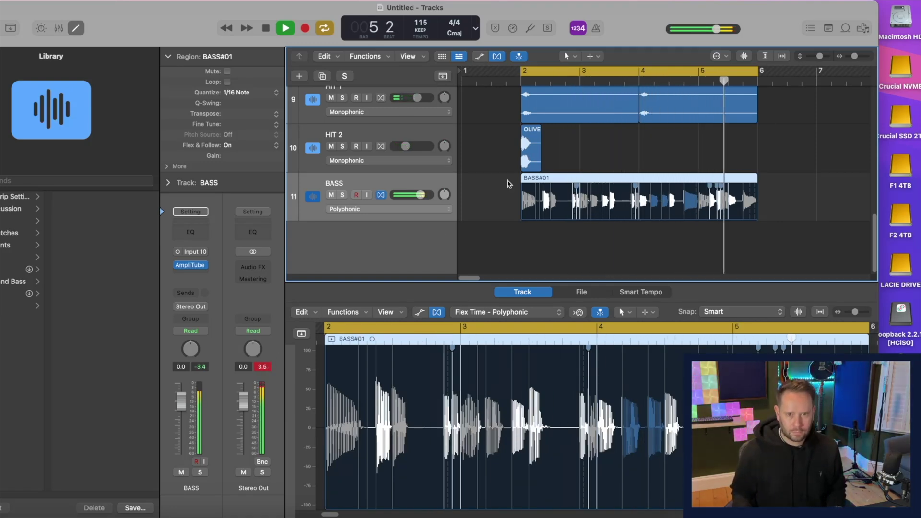
pyautogui.press('space')
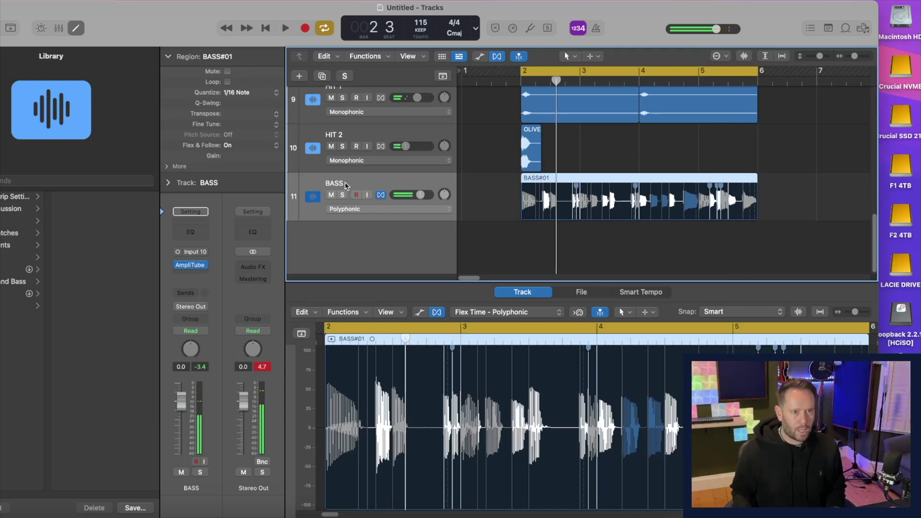
# Create a new software instrument track and load the Serum synth on it with its Init preset
pyautogui.click(299, 76)
pyautogui.click(287, 133)
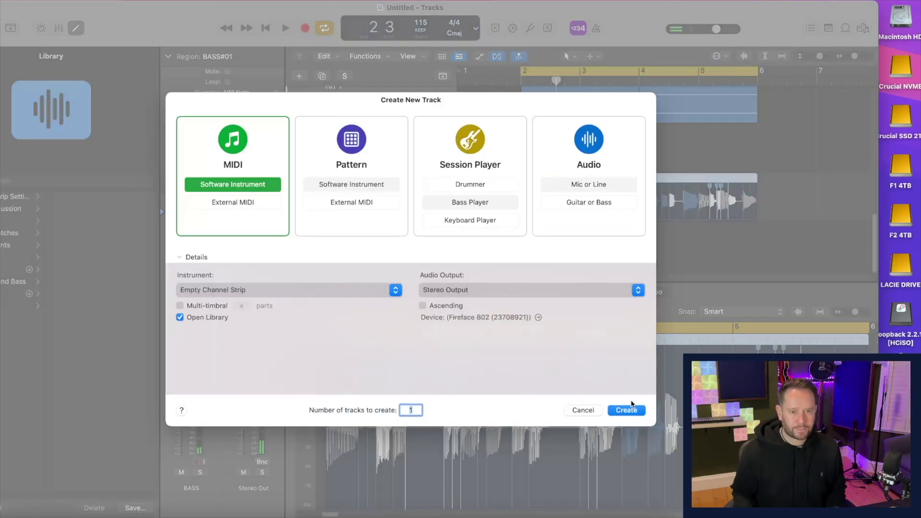
pyautogui.click(627, 411)
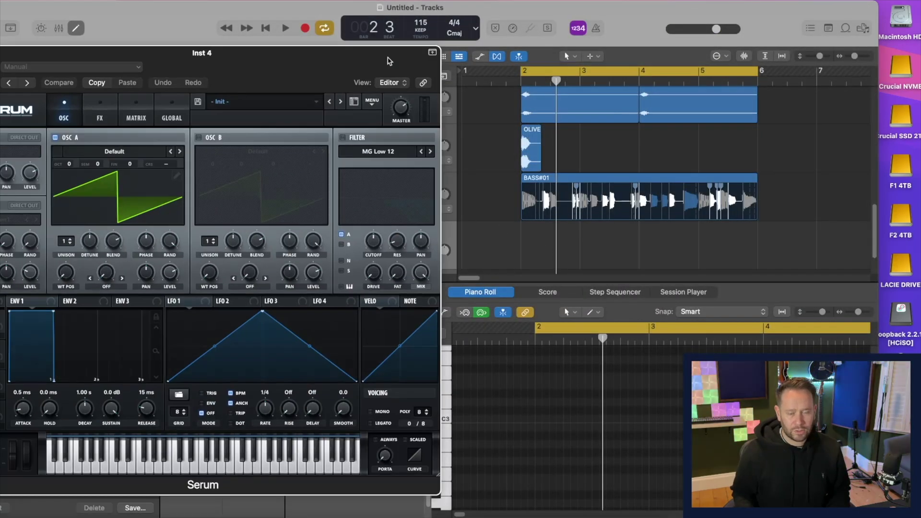
pyautogui.moveTo(389, 60); pyautogui.dragTo(367, 59)
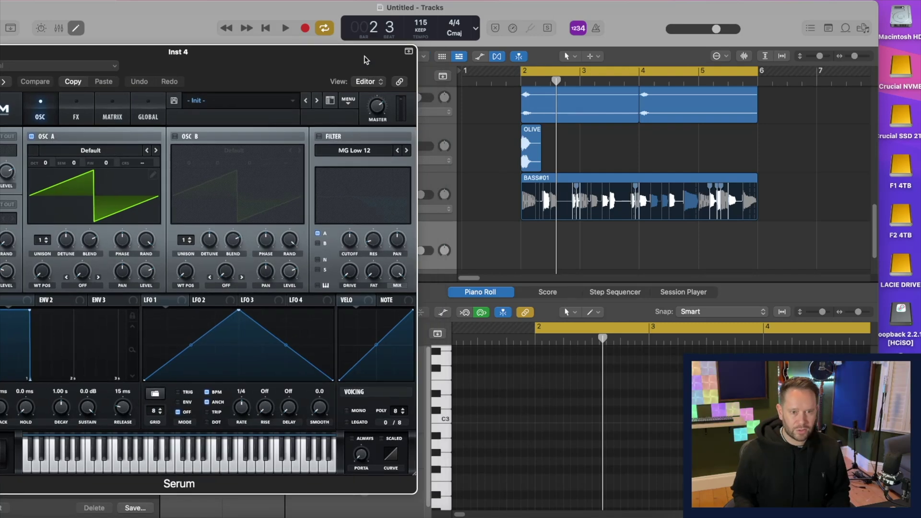
# Create an empty MIDI region on the Serum track and extend it from bar 2 to bar 6
pyautogui.rightClick(546, 243)
pyautogui.click(578, 245)
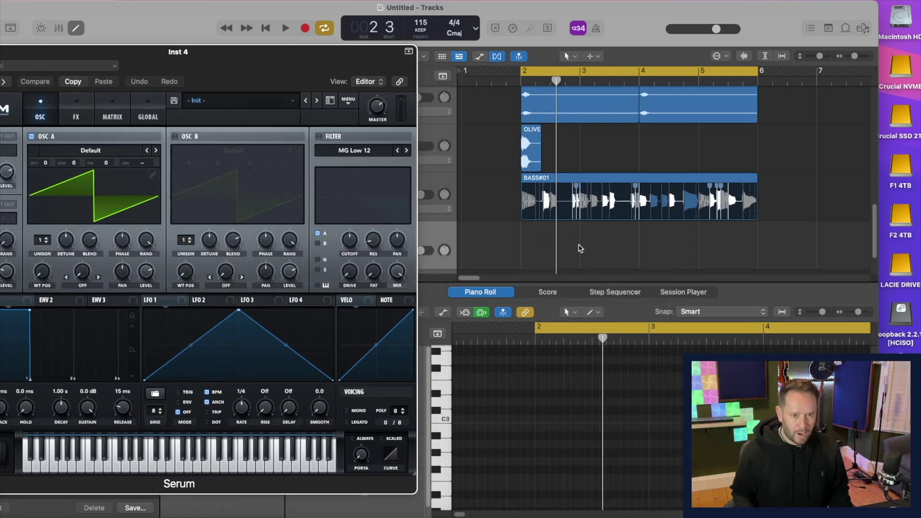
pyautogui.moveTo(579, 262); pyautogui.dragTo(758, 263)
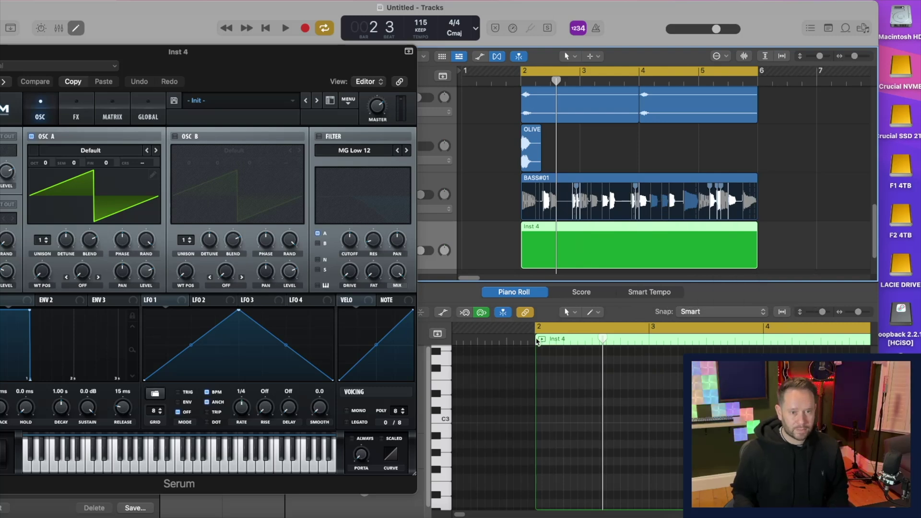
# Solo the bass and Serum tracks and draw a low note at bar 2 and a short D3 note late in beat 2, checking against the bass
pyautogui.click(538, 340)
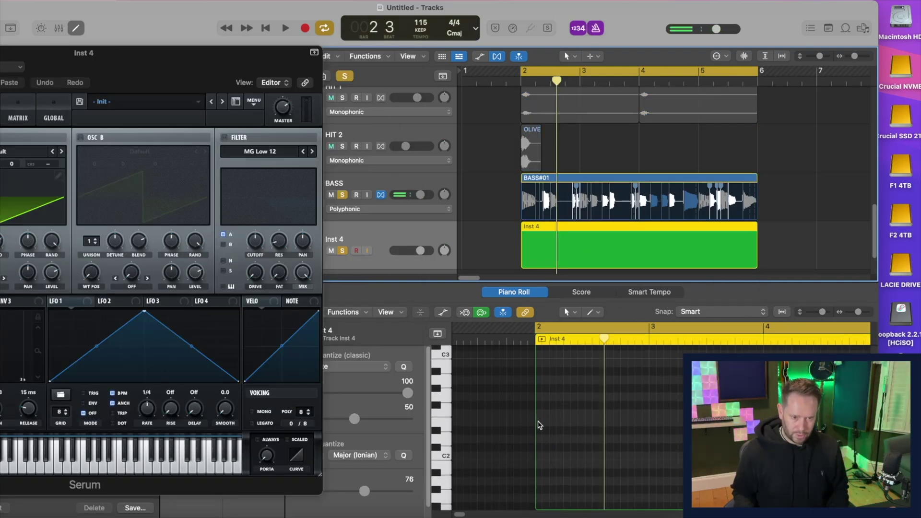
pyautogui.keyDown('super'); pyautogui.click(540, 425); pyautogui.keyUp('super')
pyautogui.moveTo(541, 425)
pyautogui.mouseDown()
pyautogui.moveTo(541, 441)
pyautogui.moveTo(546, 424)
pyautogui.mouseUp()
pyautogui.press('space')
pyautogui.press('space')
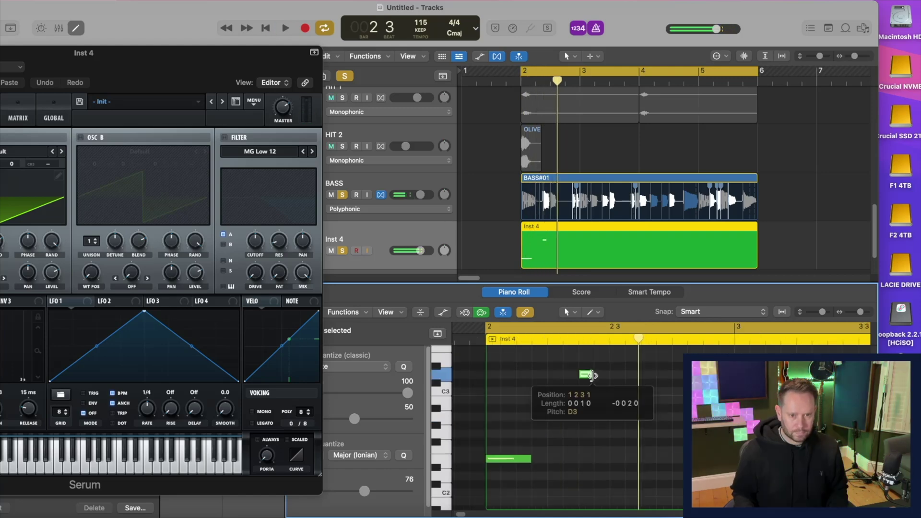
pyautogui.press('space')
pyautogui.press('space')
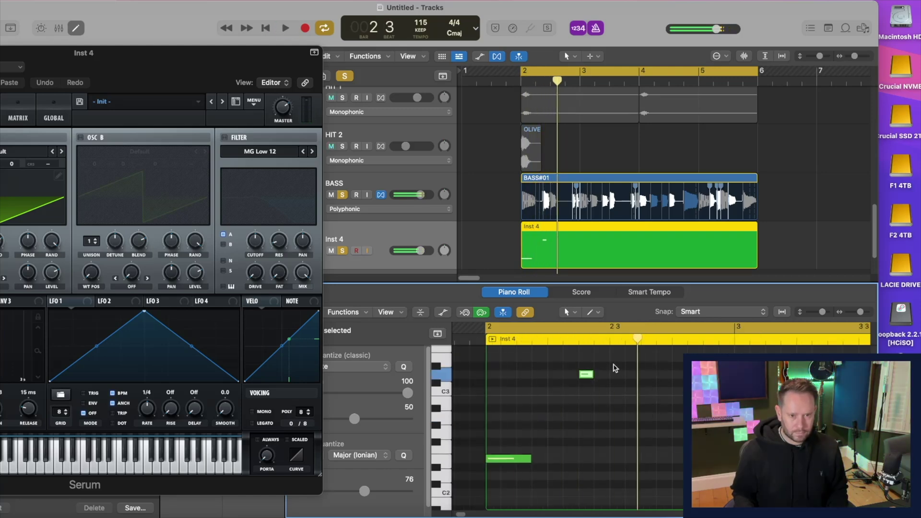
# Add a higher third note at beat 3 of bar 2, lower all three notes by an octave, and play them with the bass
pyautogui.scroll(-5, 574, 418)
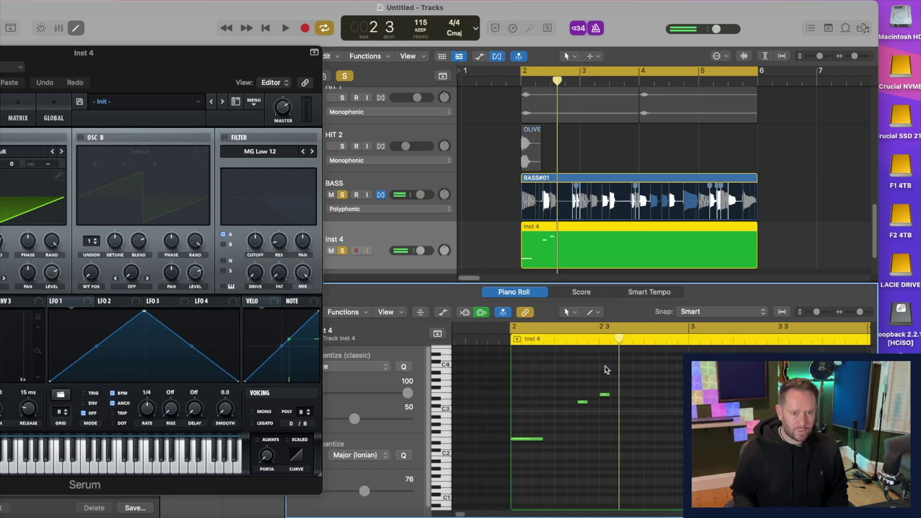
pyautogui.moveTo(606, 370); pyautogui.dragTo(522, 452)
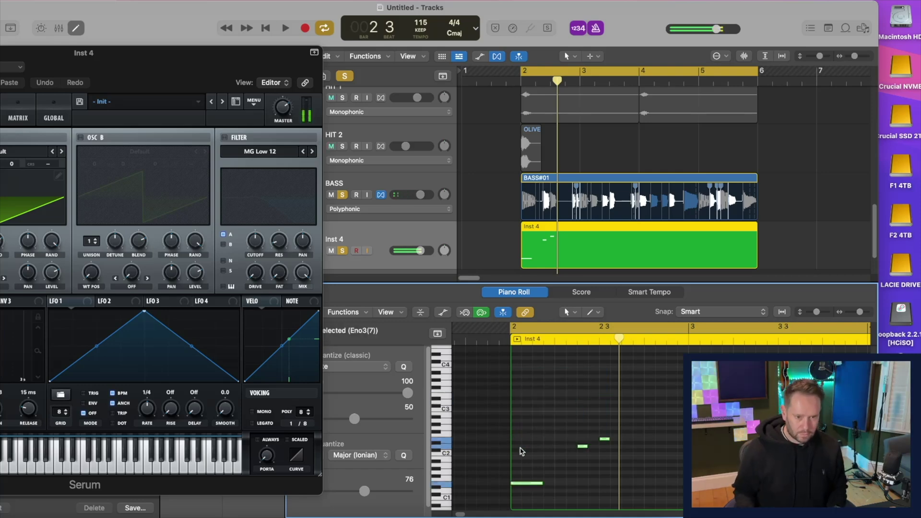
pyautogui.press('space')
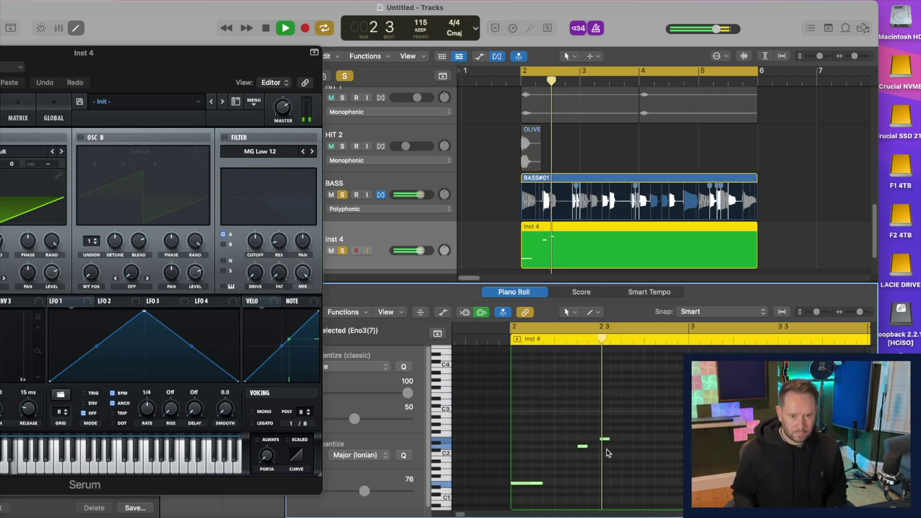
pyautogui.press('space')
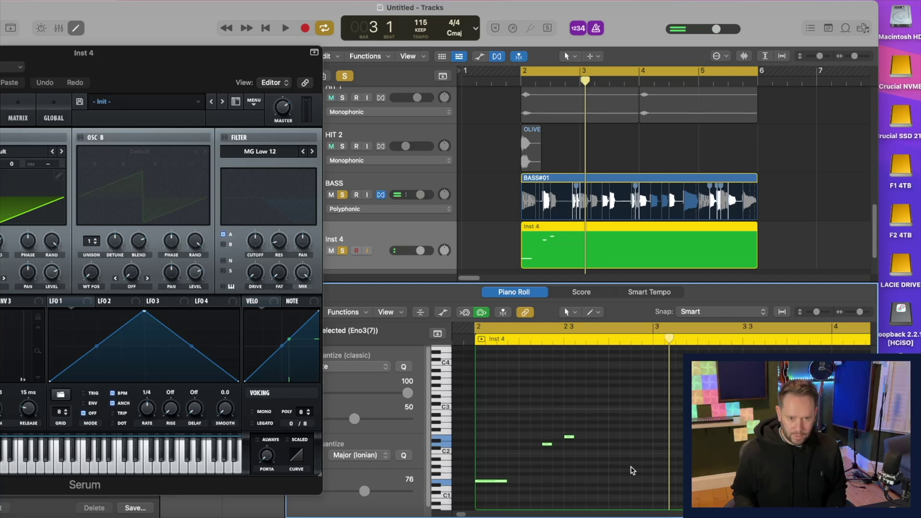
# Draw an A1 note just before bar 3 and continue the Serum bassline through bars 3 and 4 to match the live bass
pyautogui.moveTo(636, 470); pyautogui.dragTo(636, 466)
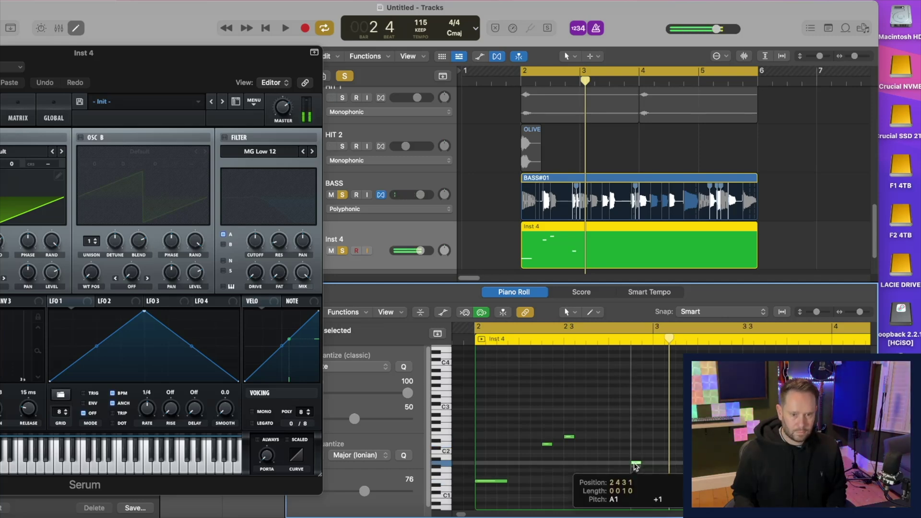
pyautogui.press('space')
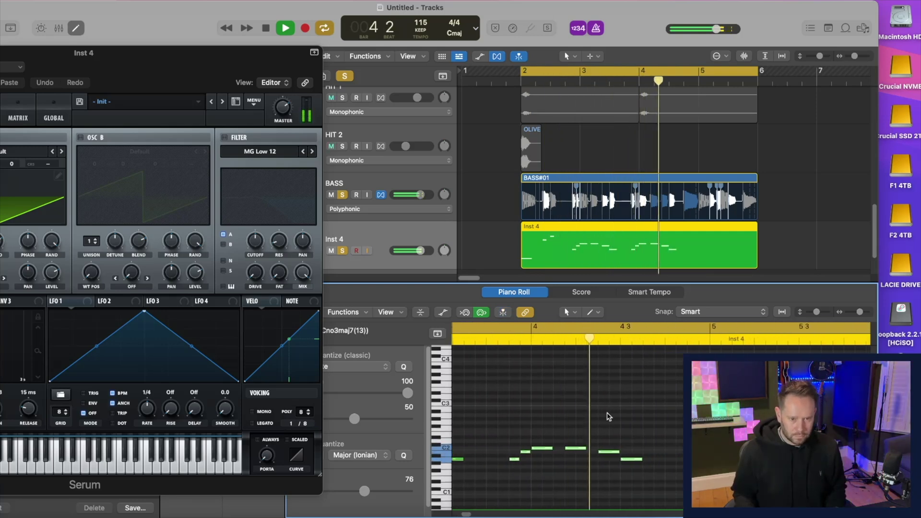
pyautogui.press('space')
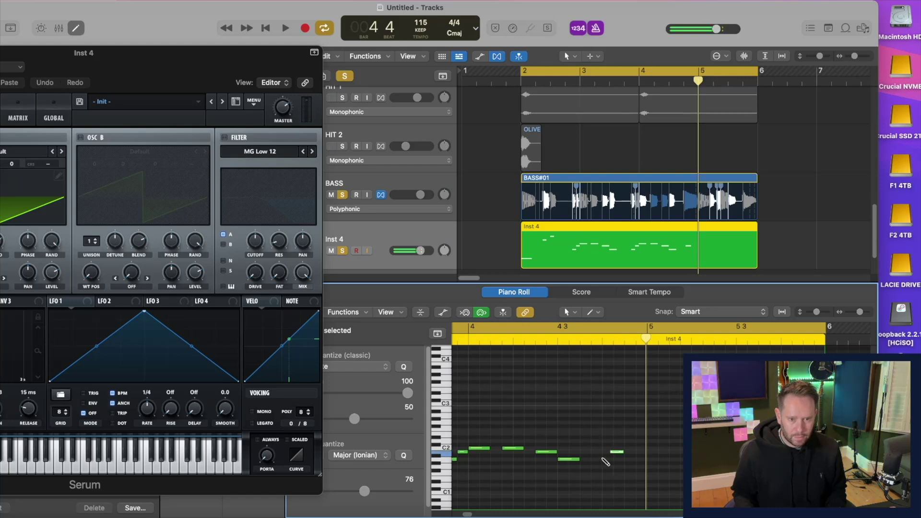
# Add a short A1 note on beat 4 of bar 4, extend the following B1 note to 0 0 2 80, and play the passage
pyautogui.moveTo(623, 459); pyautogui.dragTo(608, 459)
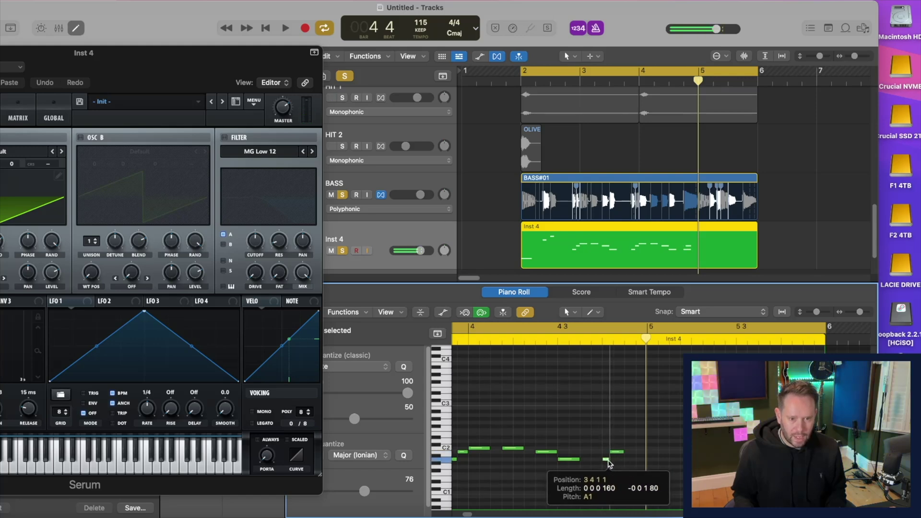
pyautogui.click(497, 343)
pyautogui.press('space')
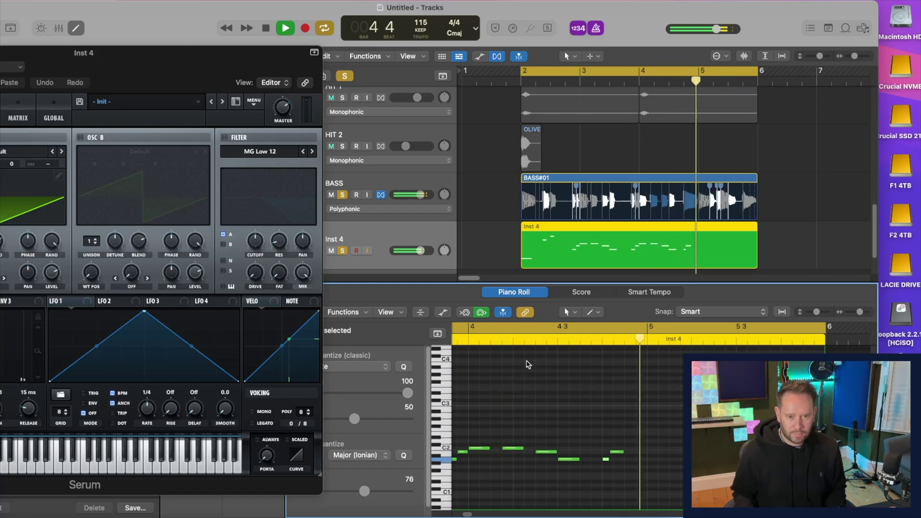
pyautogui.press('space')
pyautogui.moveTo(624, 452); pyautogui.dragTo(635, 458)
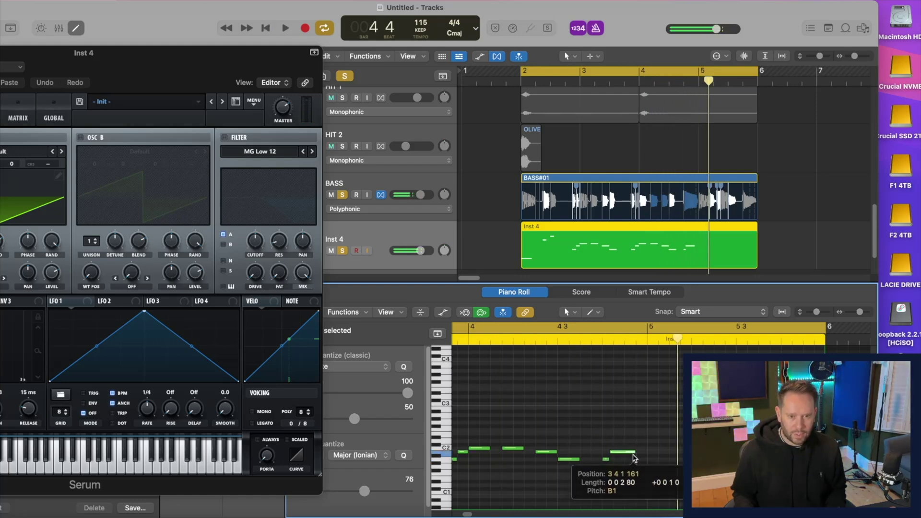
pyautogui.click(557, 338)
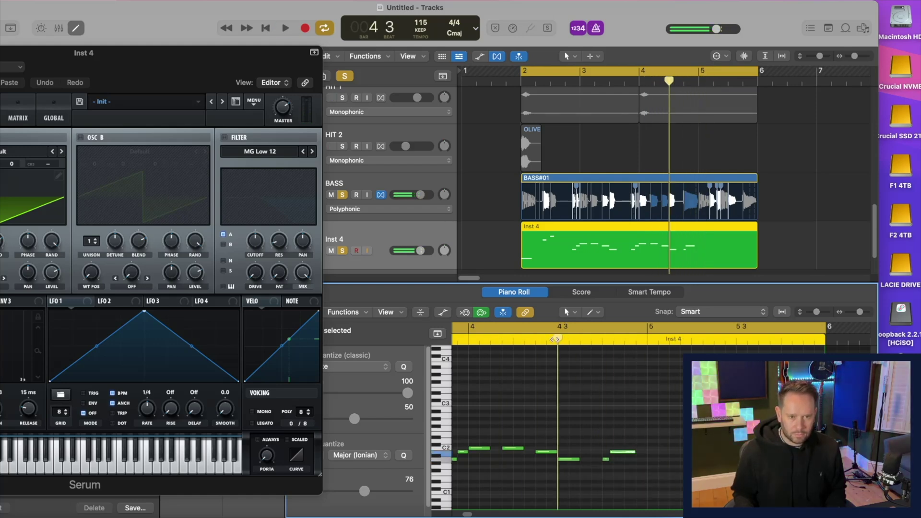
pyautogui.press('space')
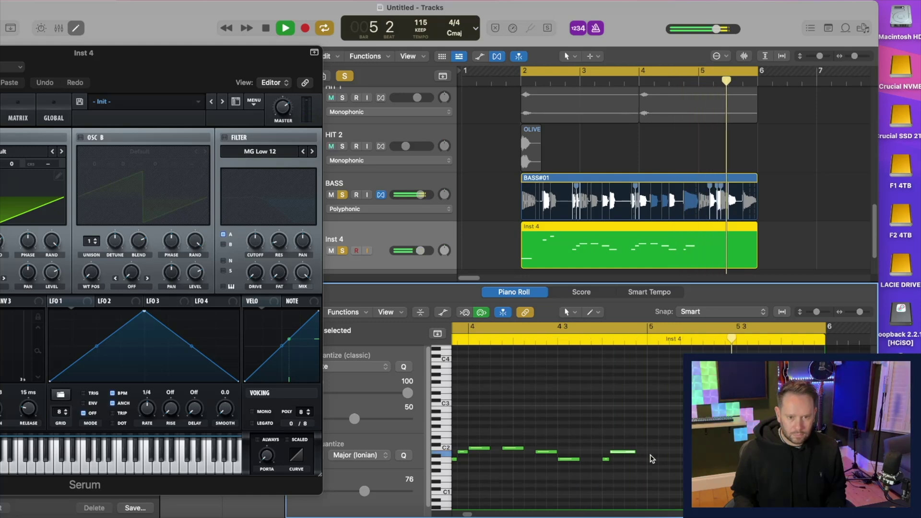
# Cycle bar 5 only, draw its remaining bass notes in the Serum region, and play them back with the live bass
pyautogui.press('space')
pyautogui.moveTo(638, 326); pyautogui.dragTo(790, 337)
pyautogui.keyDown('ctrl'); pyautogui.keyDown('alt'); pyautogui.click(653, 449); pyautogui.keyUp('alt'); pyautogui.keyUp('ctrl')
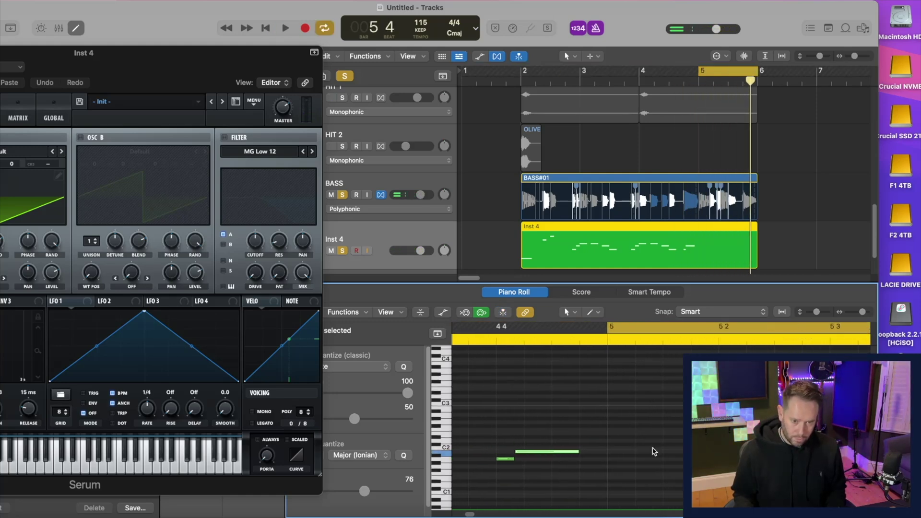
pyautogui.press('space')
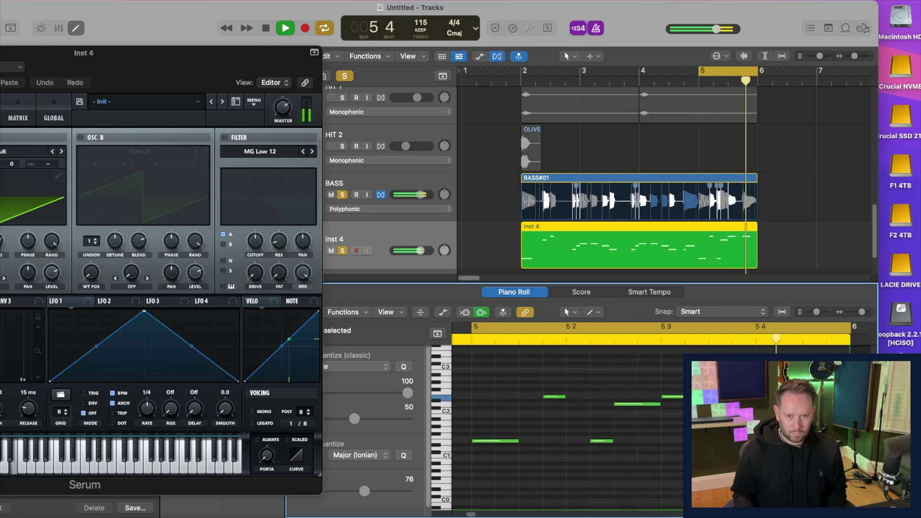
pyautogui.press('space')
pyautogui.press('super+Left')
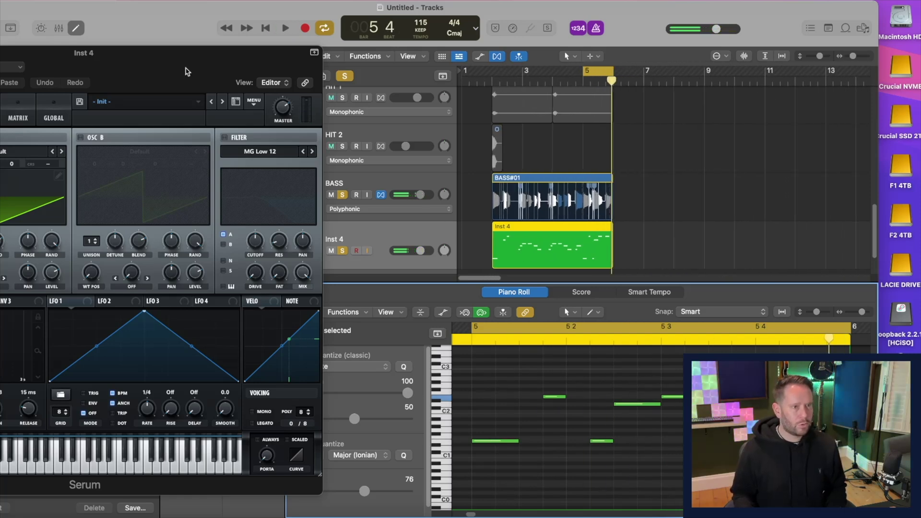
# Load the BASS 1 preset in Serum, transpose the region by +12, audition the synth without the live bass and close the plug-in window
pyautogui.moveTo(196, 56); pyautogui.dragTo(389, 58)
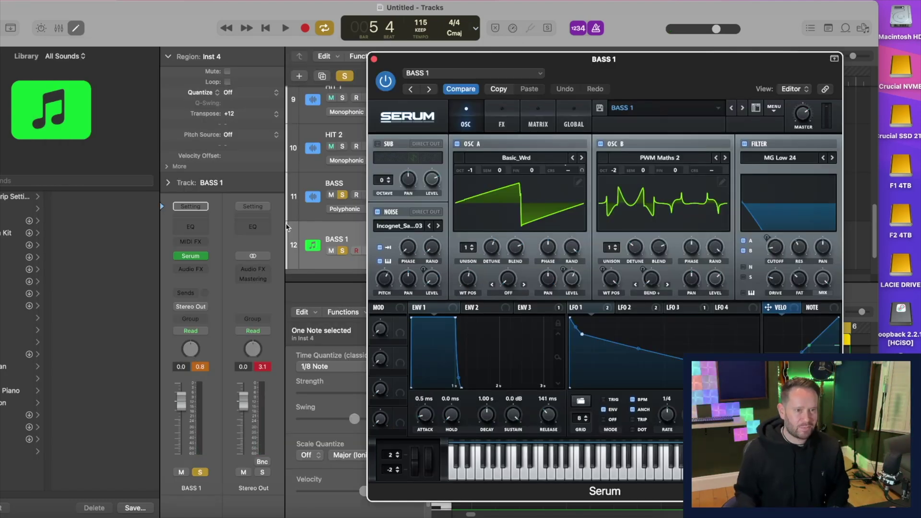
pyautogui.click(343, 195)
pyautogui.moveTo(523, 59); pyautogui.dragTo(503, 59)
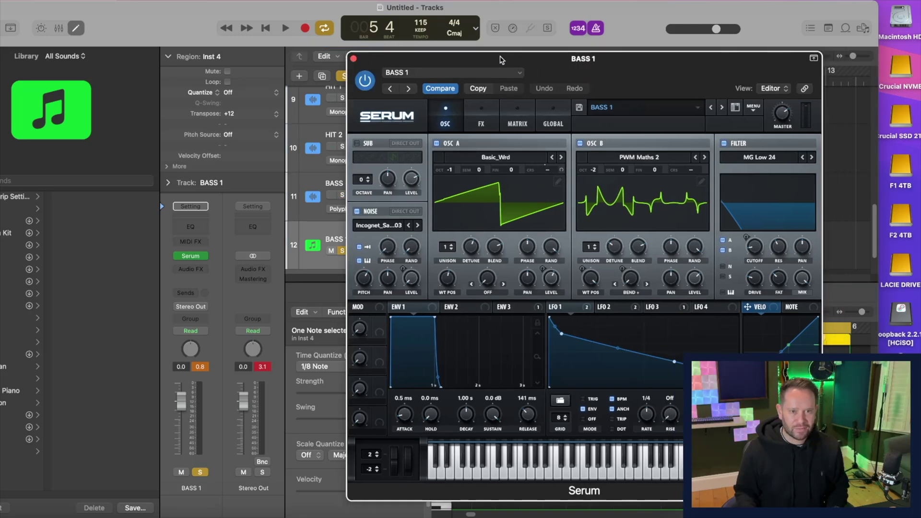
pyautogui.press('space')
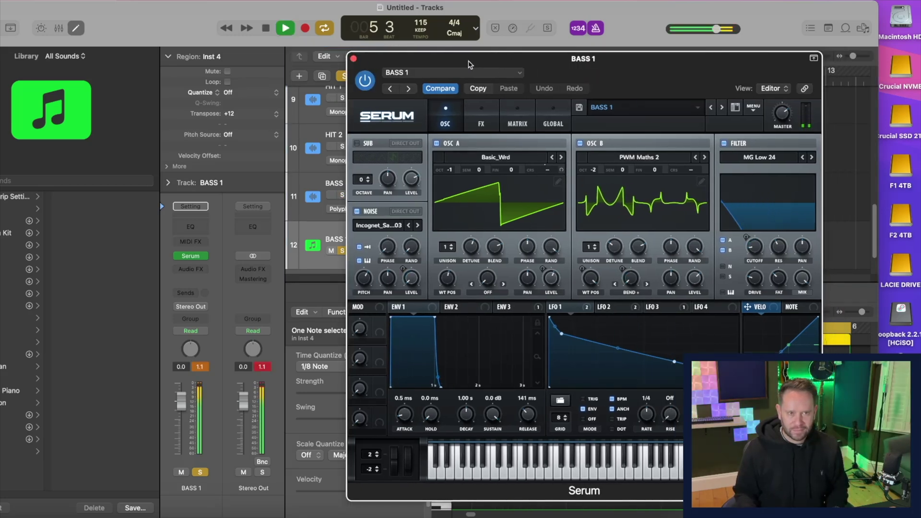
pyautogui.click(353, 59)
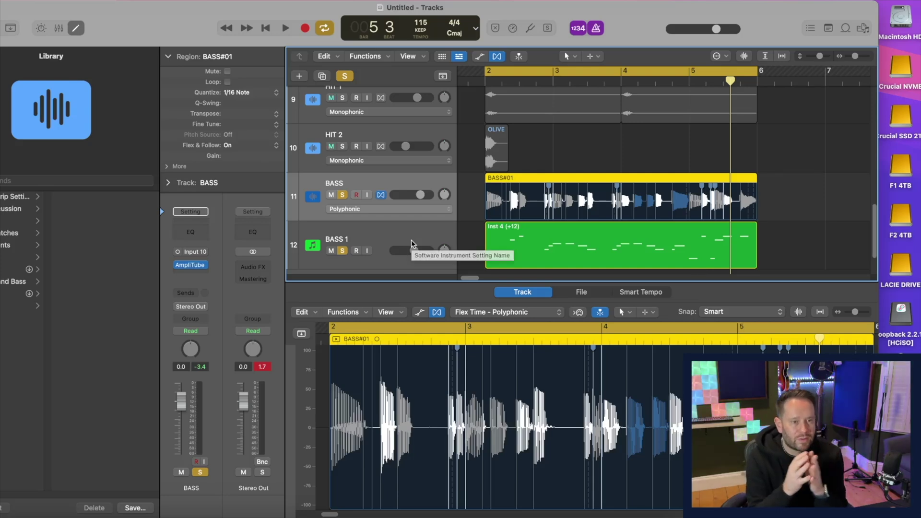
# Insert a Compressor after AmpliTube on the BASS track and set it to the Vintage Opto model
pyautogui.click(194, 268)
pyautogui.moveTo(229, 364)
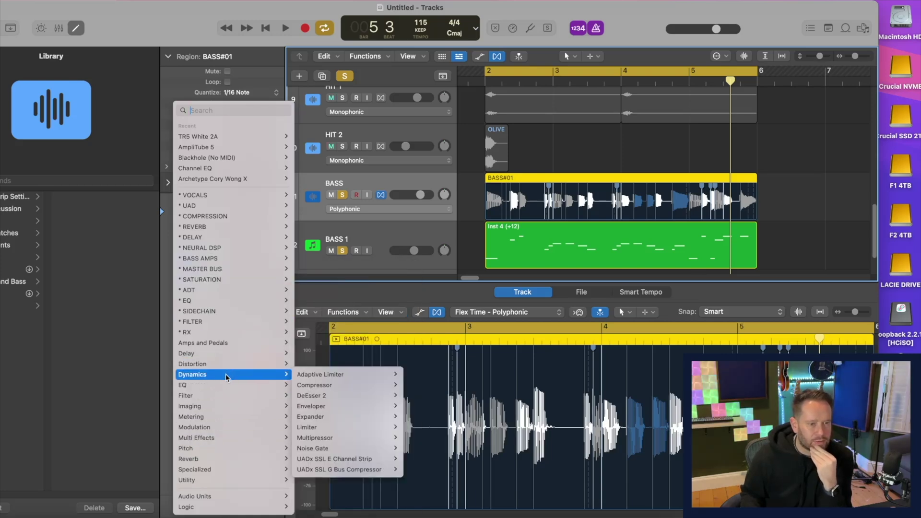
pyautogui.moveTo(355, 385)
pyautogui.click(422, 392)
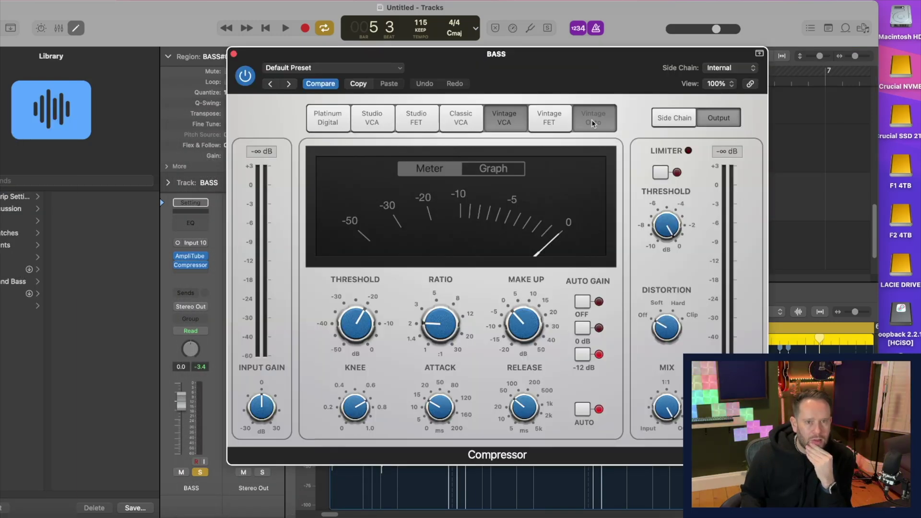
pyautogui.click(594, 123)
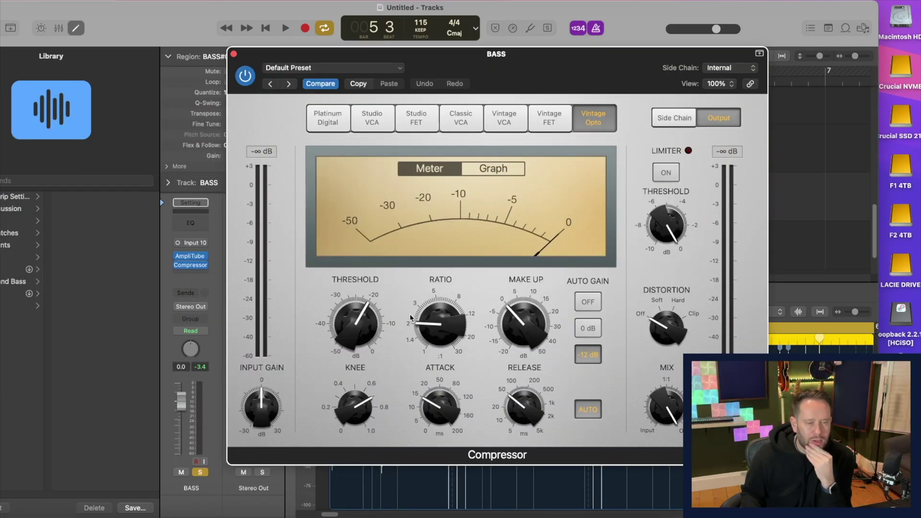
# During playback, lower the bass compressor's threshold, set its ratio to about 3.5:1 and adjust the make-up gain
pyautogui.moveTo(519, 48); pyautogui.dragTo(576, 226)
pyautogui.press('space')
pyautogui.moveTo(497, 242); pyautogui.dragTo(505, 91)
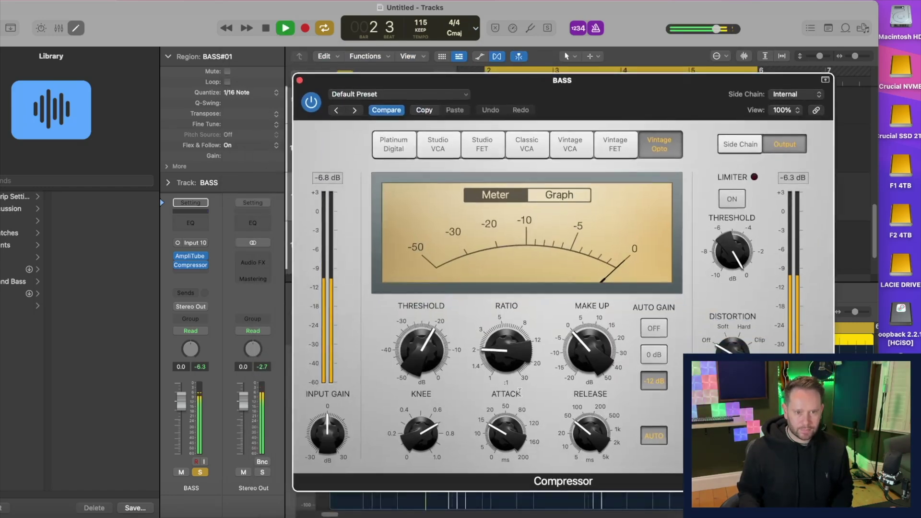
pyautogui.moveTo(421, 363); pyautogui.dragTo(422, 398)
pyautogui.moveTo(493, 353); pyautogui.dragTo(491, 330)
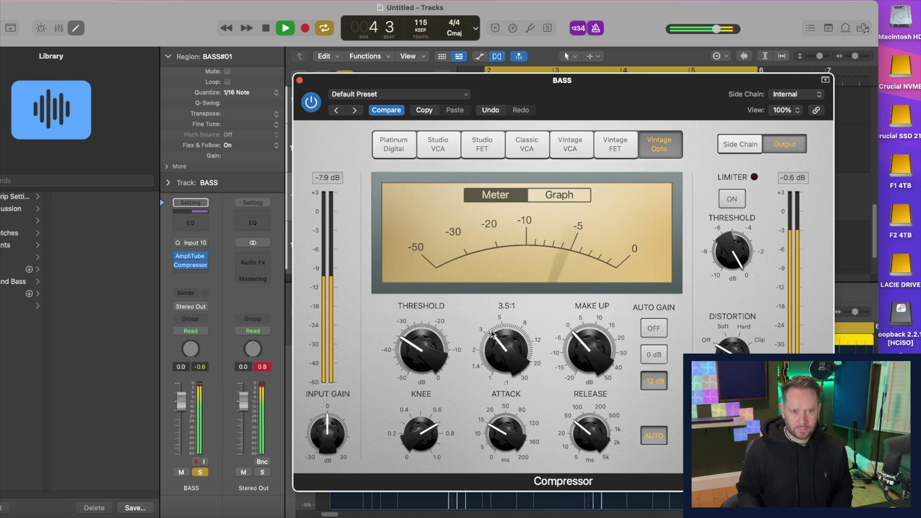
pyautogui.moveTo(582, 342); pyautogui.dragTo(581, 338)
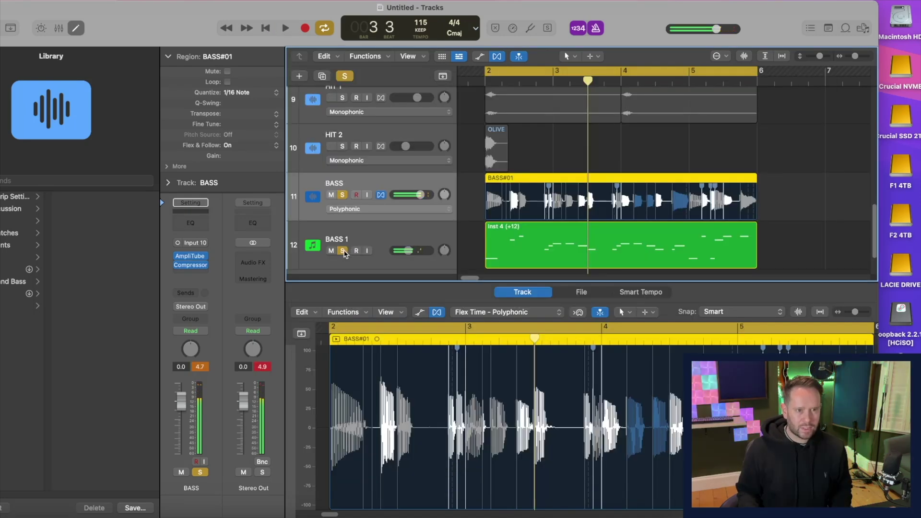
# Unsolo both bass tracks and balance them in the full groove, with BASS at -1.7 dB and BASS 1 at about -6.8 dB
pyautogui.click(342, 251)
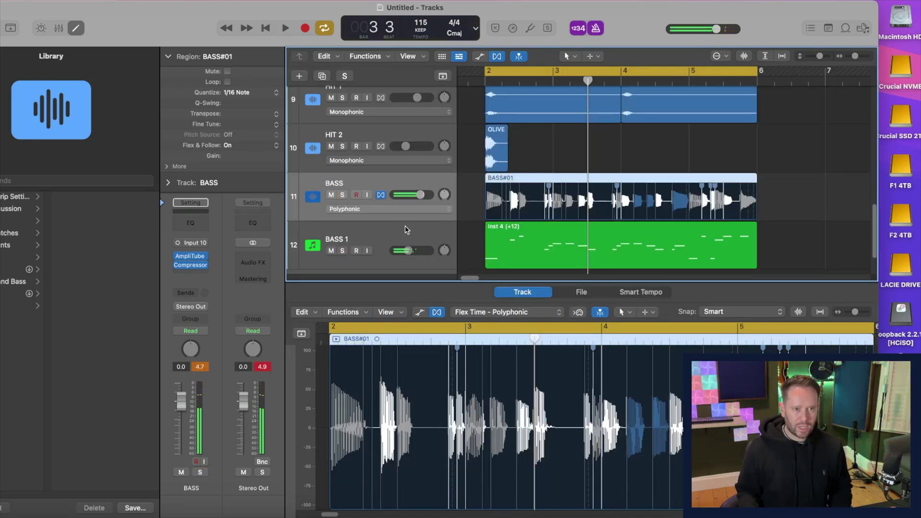
pyautogui.press('space')
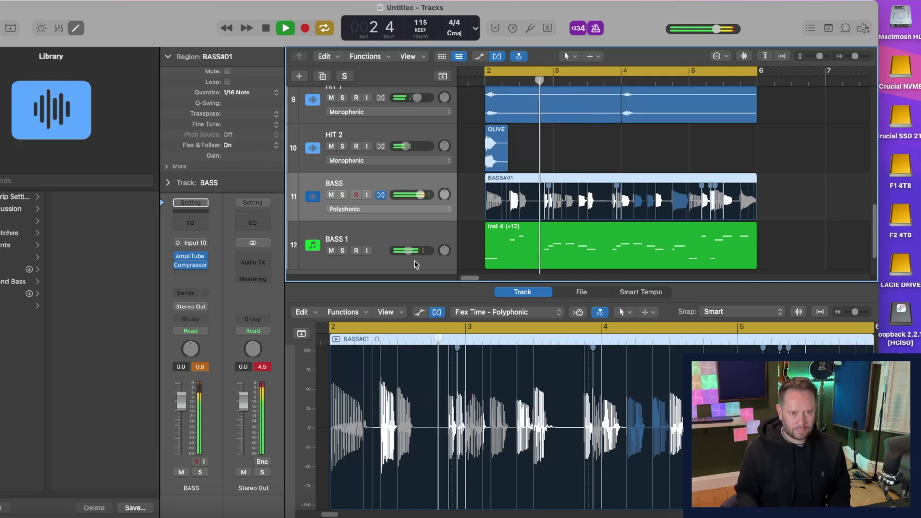
pyautogui.moveTo(409, 251); pyautogui.dragTo(408, 251)
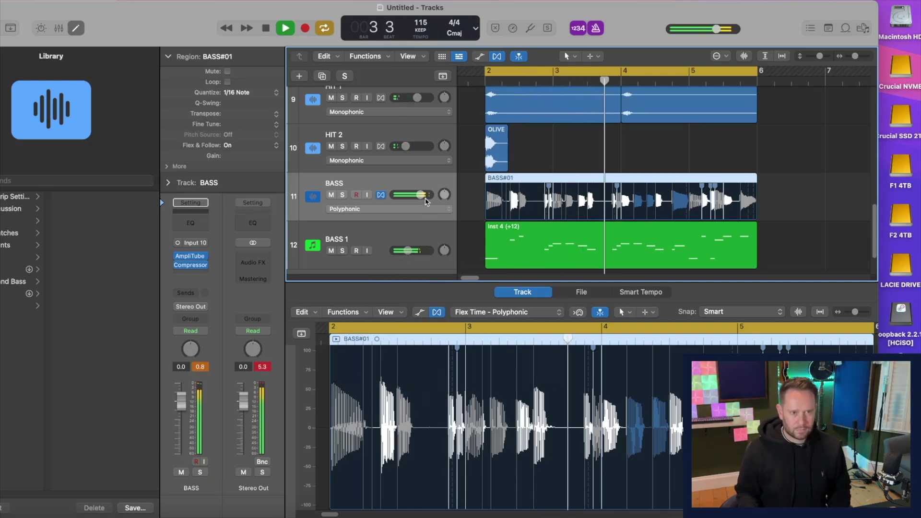
pyautogui.moveTo(422, 195); pyautogui.dragTo(420, 196)
pyautogui.moveTo(409, 251); pyautogui.dragTo(411, 251)
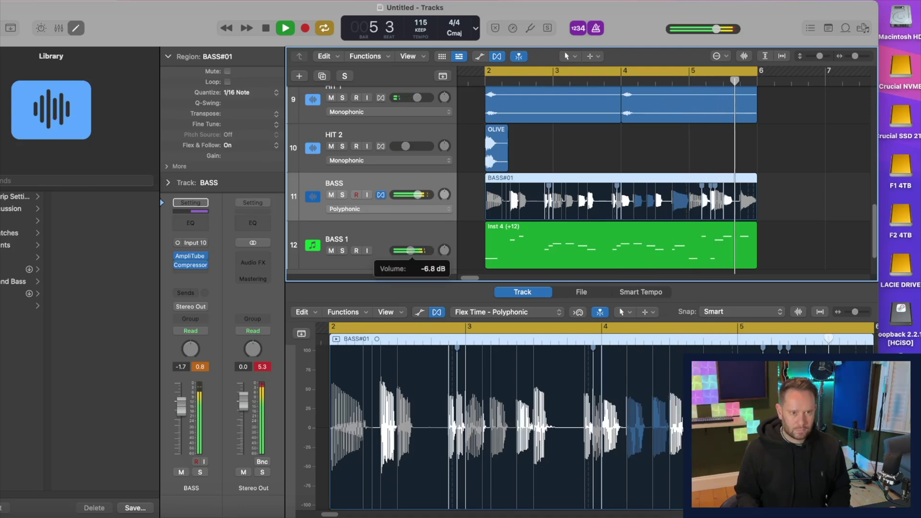
# Select the tracks from KICK to BASS 1 and lower their volumes together, bringing BASS 1 to -16.5 dB
pyautogui.scroll(10, 408, 111)
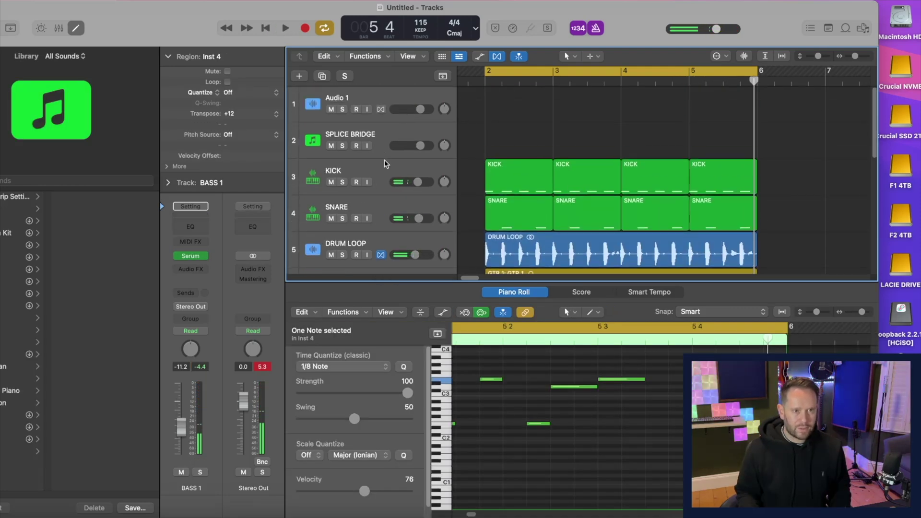
pyautogui.keyDown('shift'); pyautogui.click(384, 164); pyautogui.keyUp('shift')
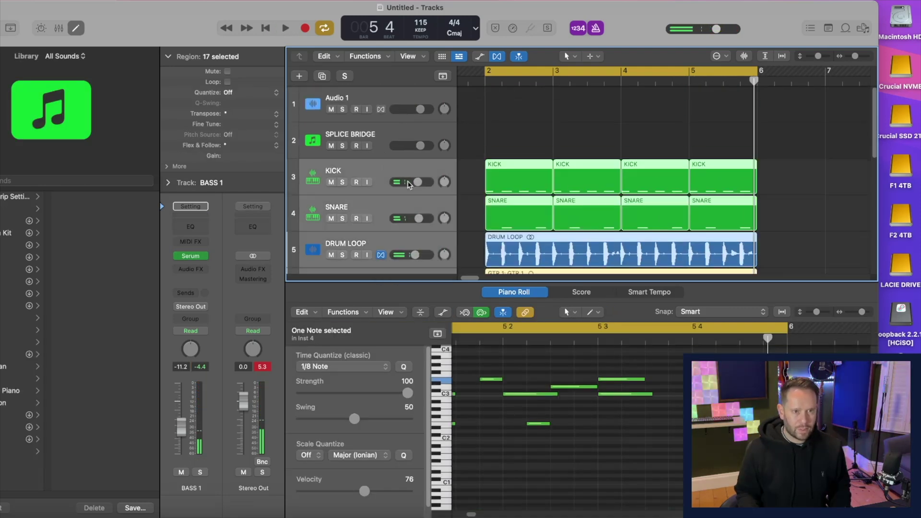
pyautogui.moveTo(418, 181); pyautogui.dragTo(411, 182)
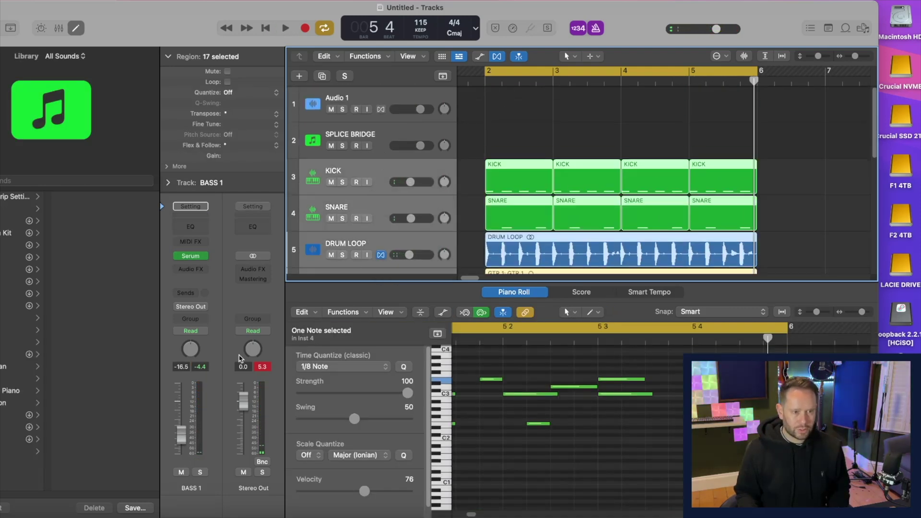
# Enable Mastering on the Stereo Out, play the full groove and enlarge the tracks area to show more tracks
pyautogui.press('space')
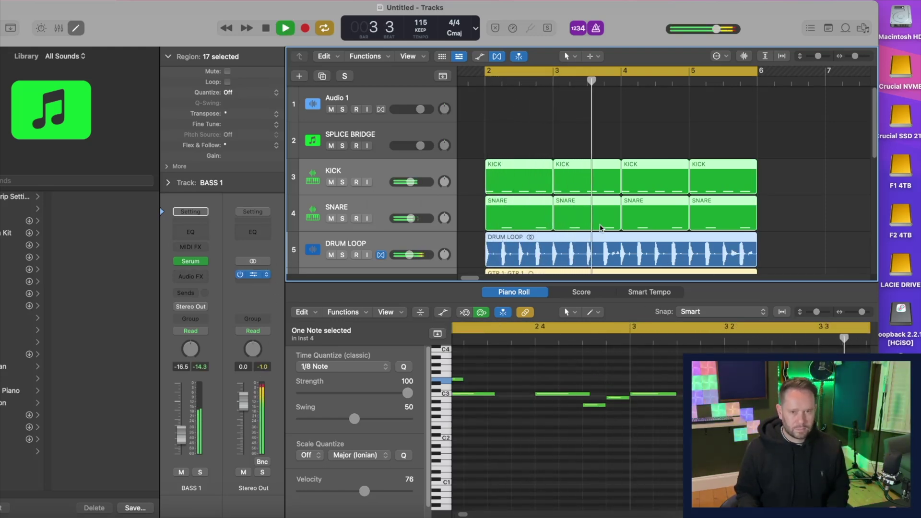
pyautogui.moveTo(591, 283); pyautogui.dragTo(580, 410)
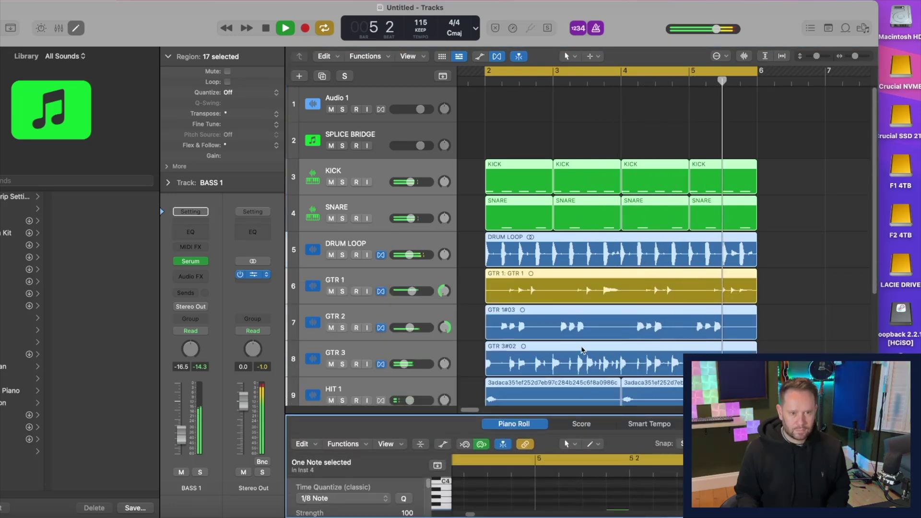
pyautogui.press('space')
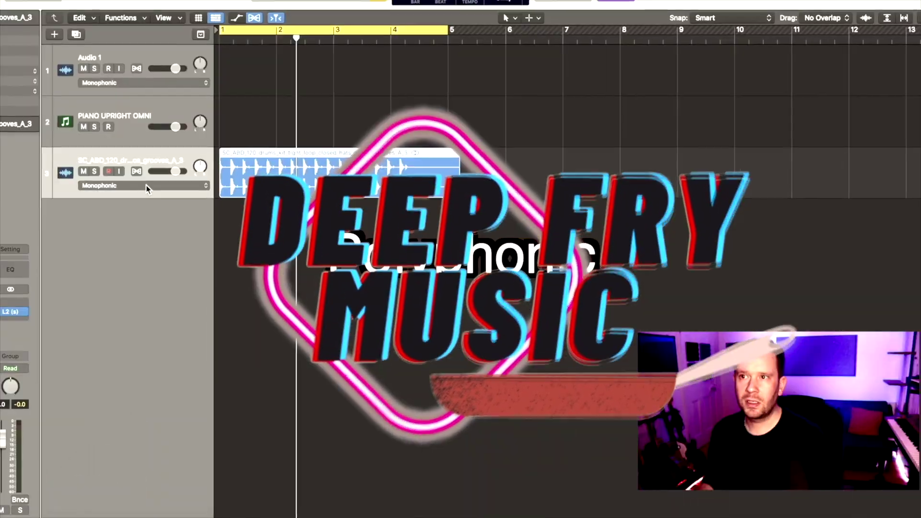
pyautogui.click(133, 174)
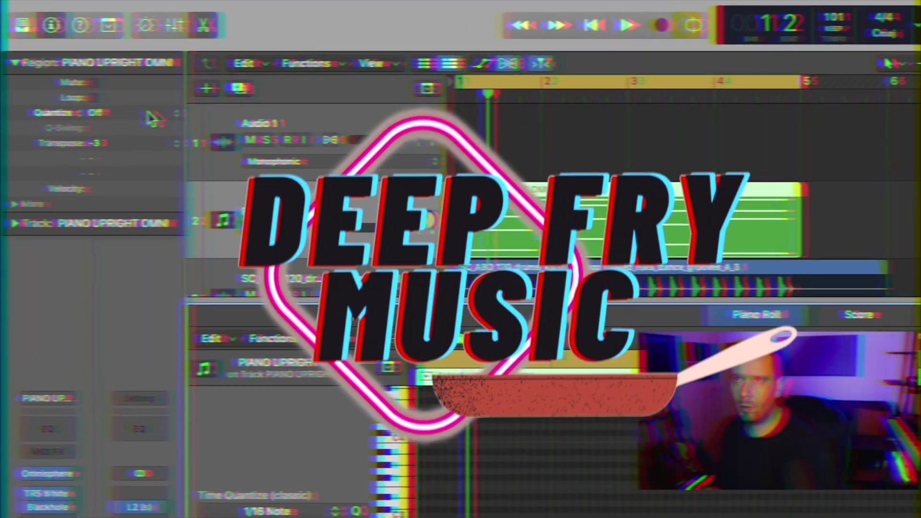